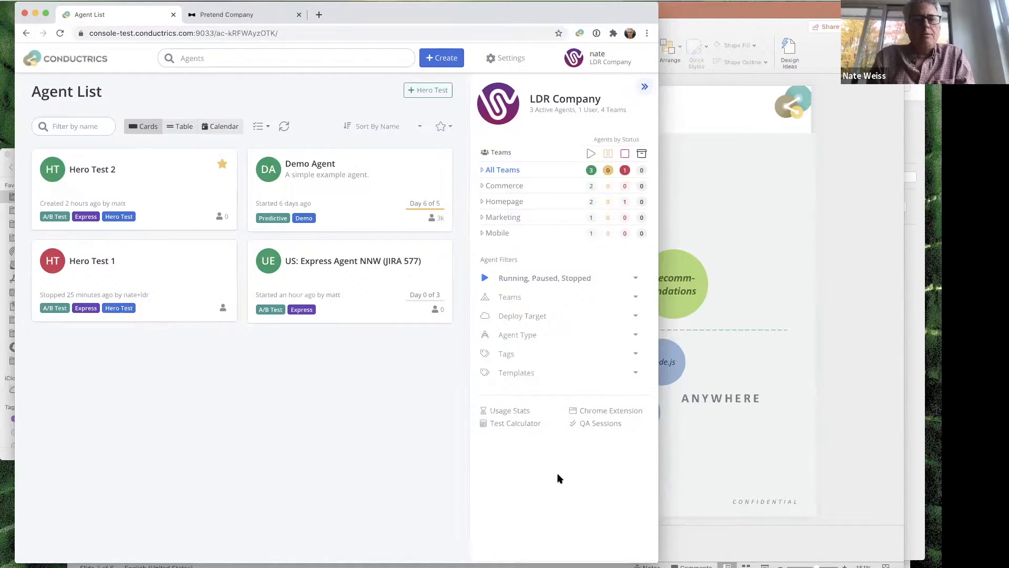
- Widen the browser window and set the built-in display to the scaled resolution one step larger than the default
drag(656, 563, 668, 566)
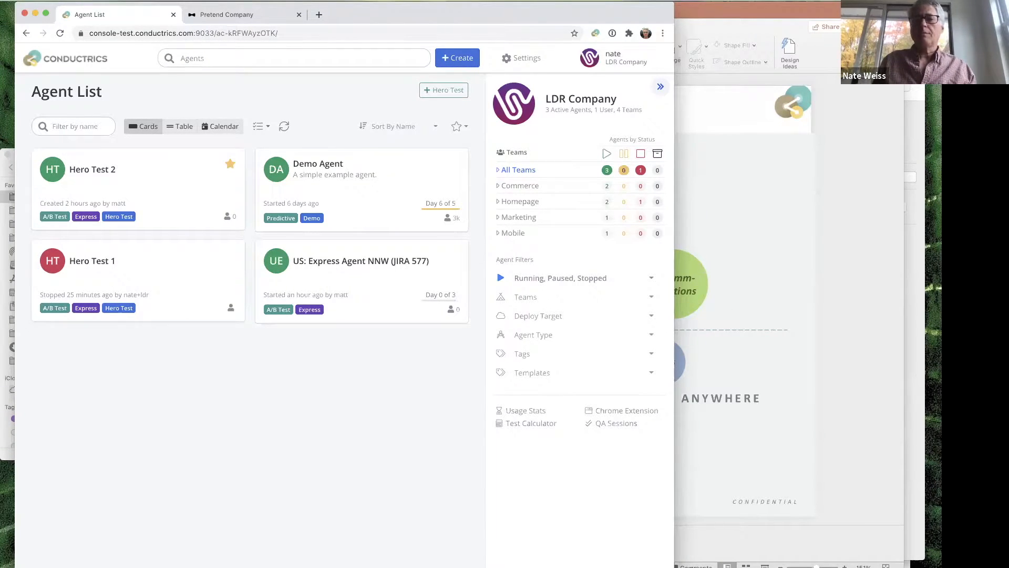
click(755, 2)
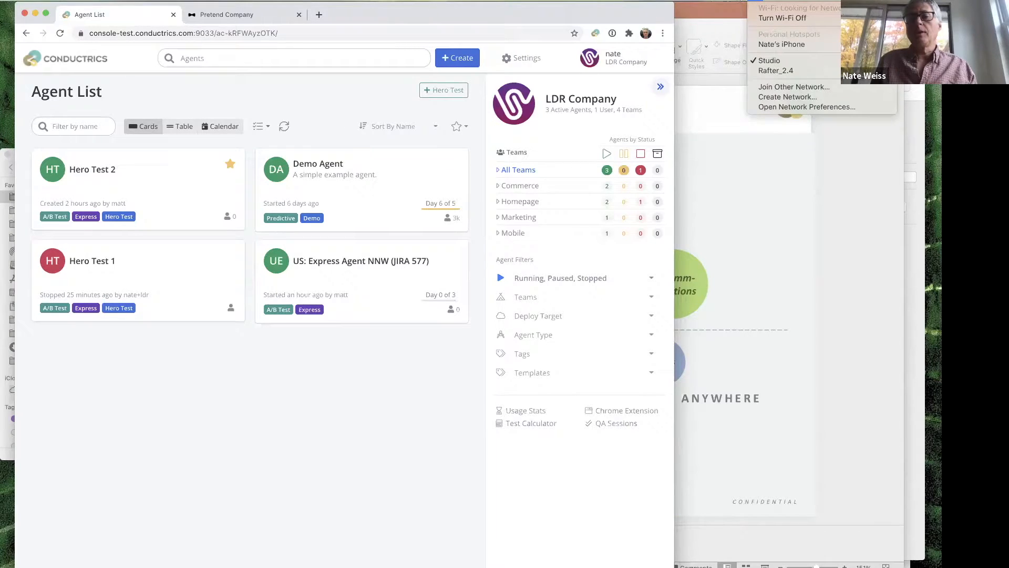
mouse_move(739, 0)
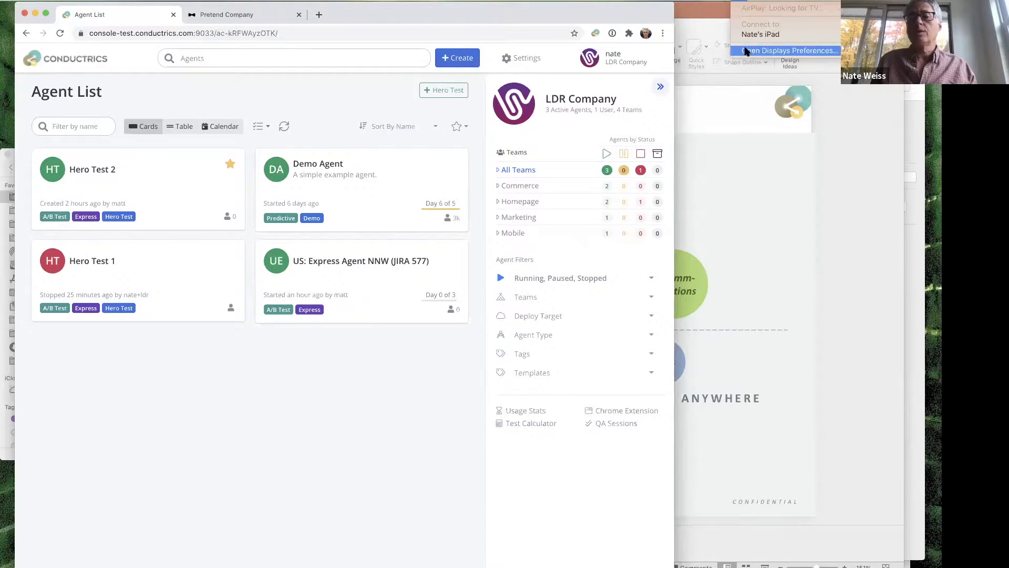
click(746, 51)
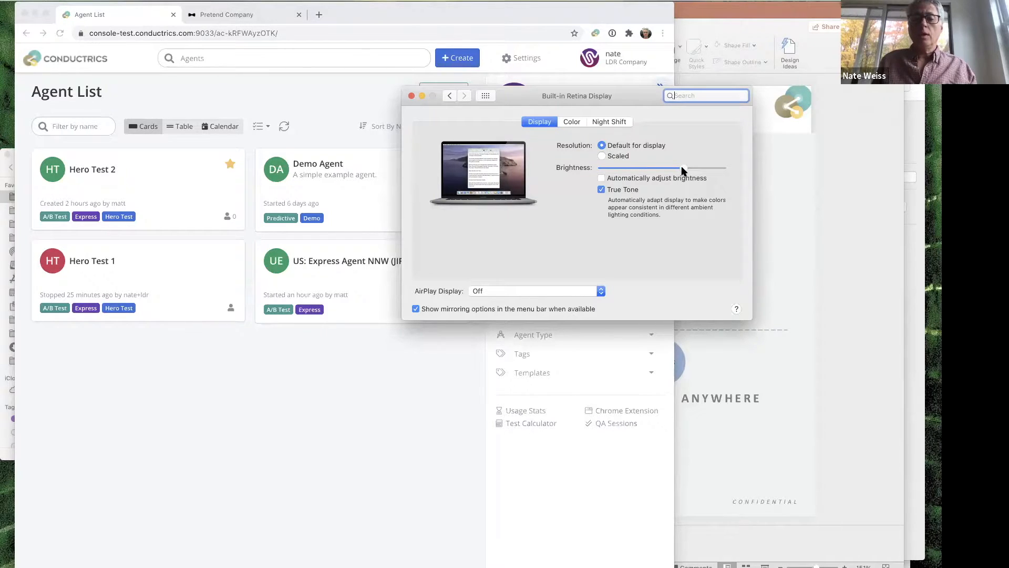
click(628, 157)
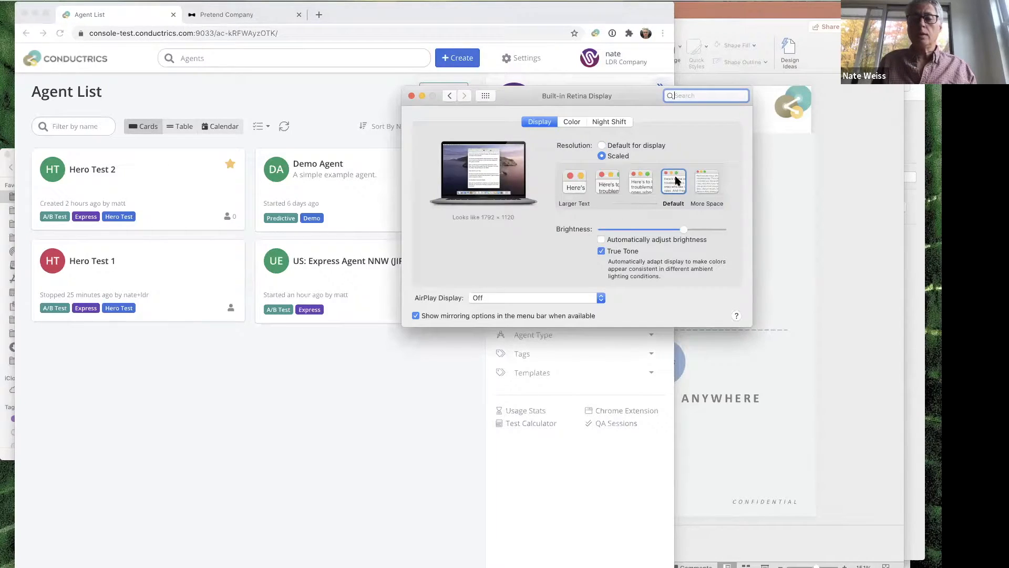
click(642, 183)
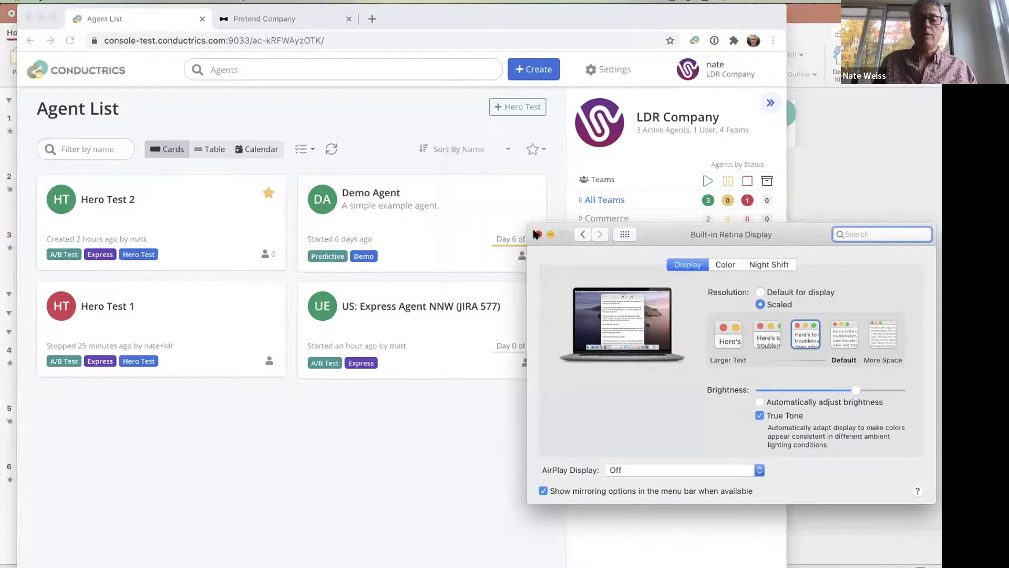
click(538, 235)
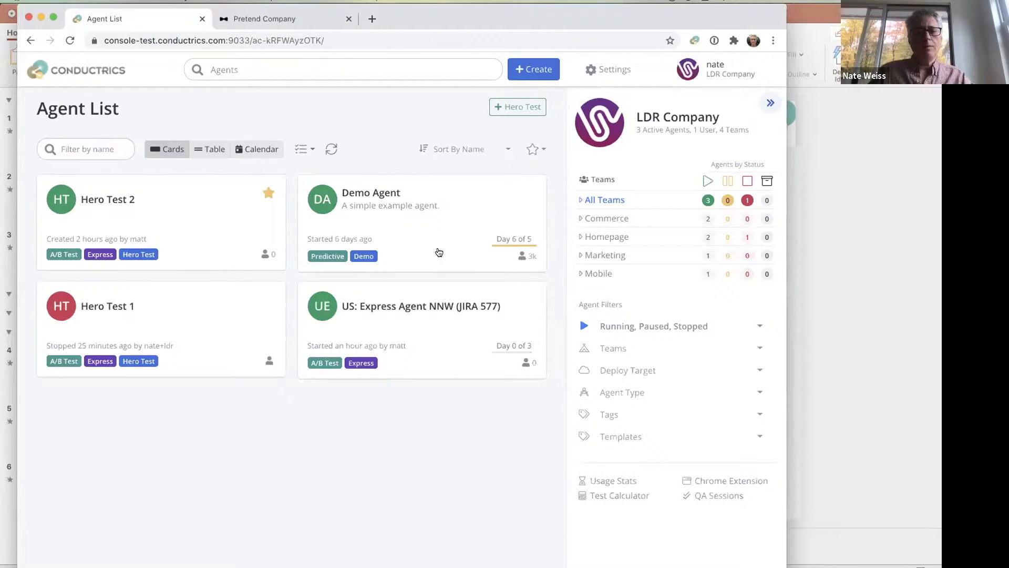
- Mark the "US: Express Agent NNW (JIRA 577)" agent as a favorite and refresh the agent list
mouse_move(439, 227)
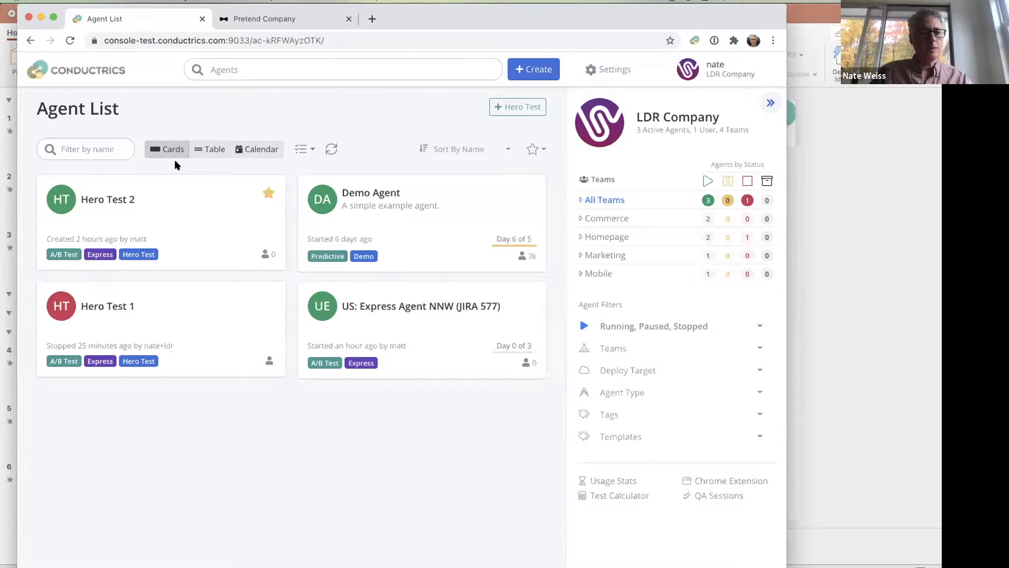
mouse_move(126, 200)
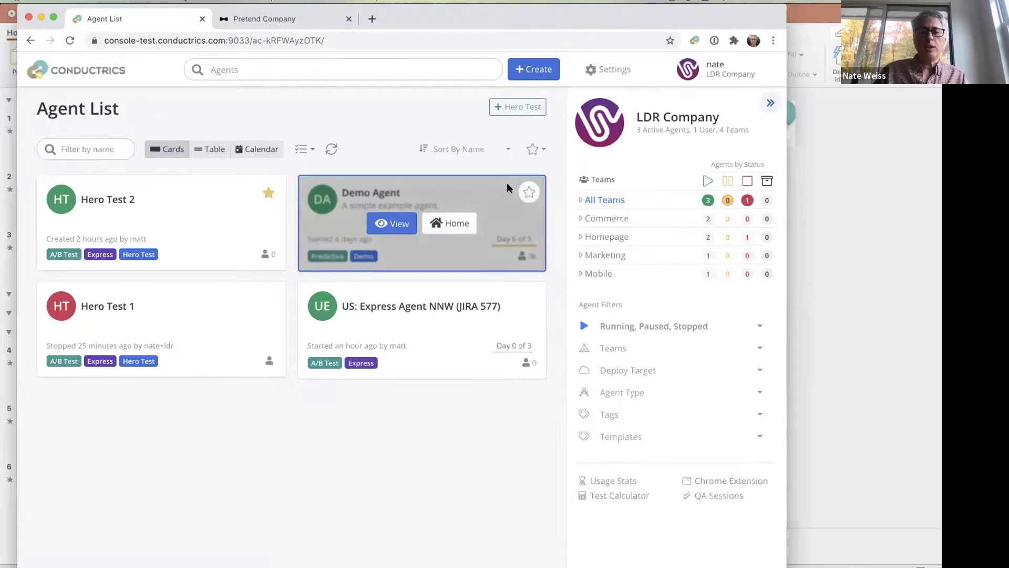
key(super+r)
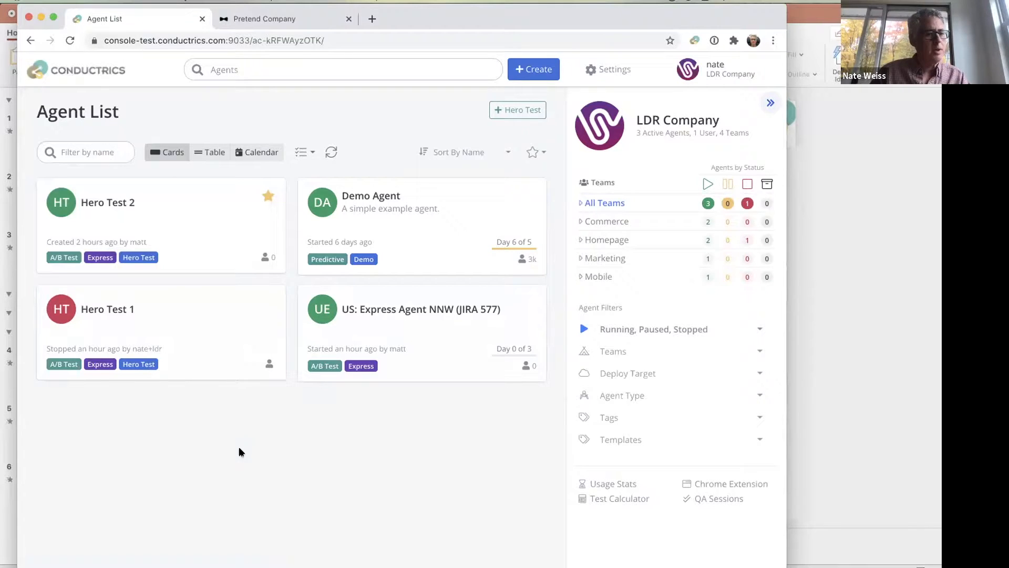
click(529, 303)
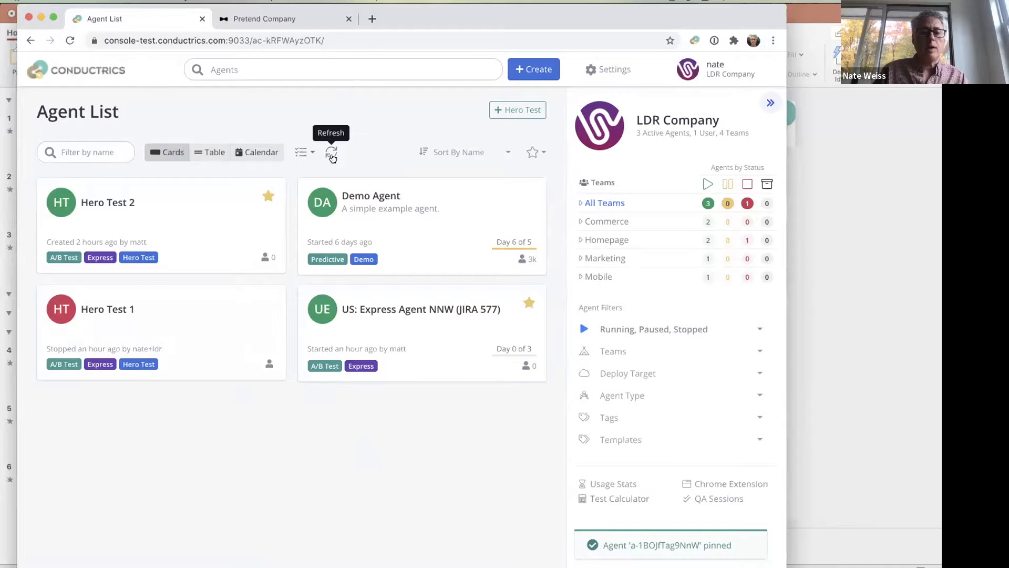
click(332, 152)
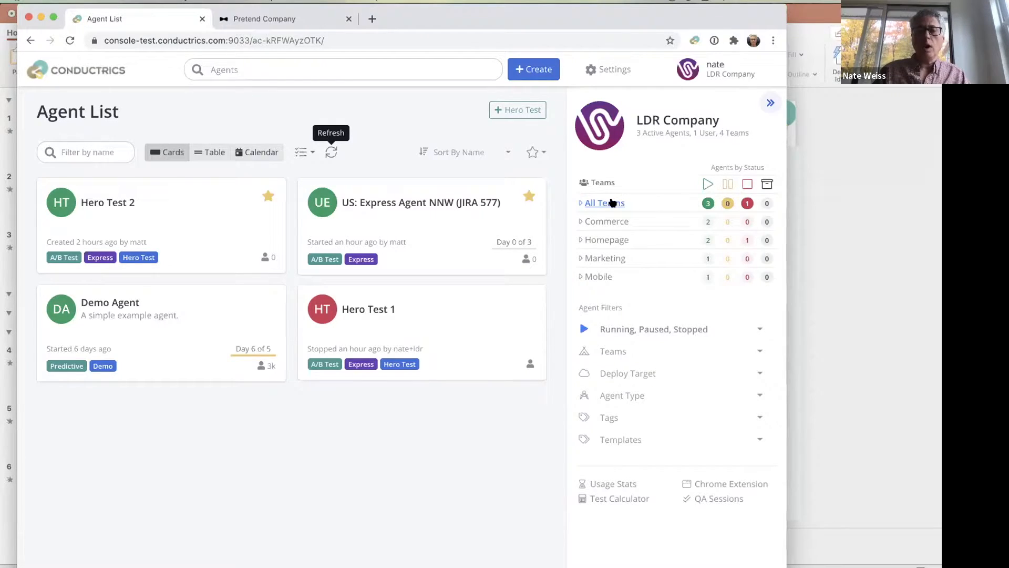
- Filter the agent list to running agents and to stopped agents across all teams, and restore the full list
click(701, 205)
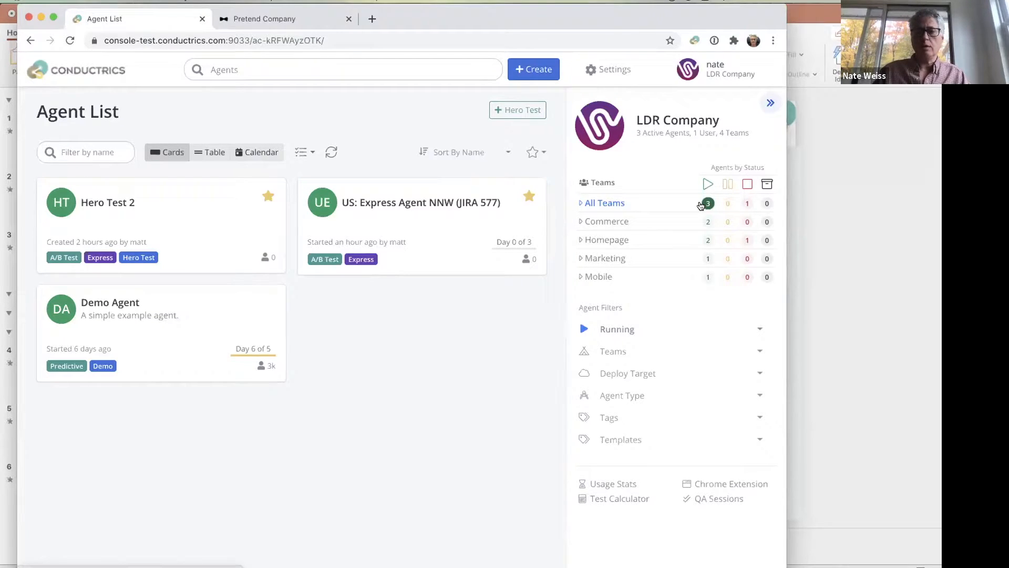
click(747, 204)
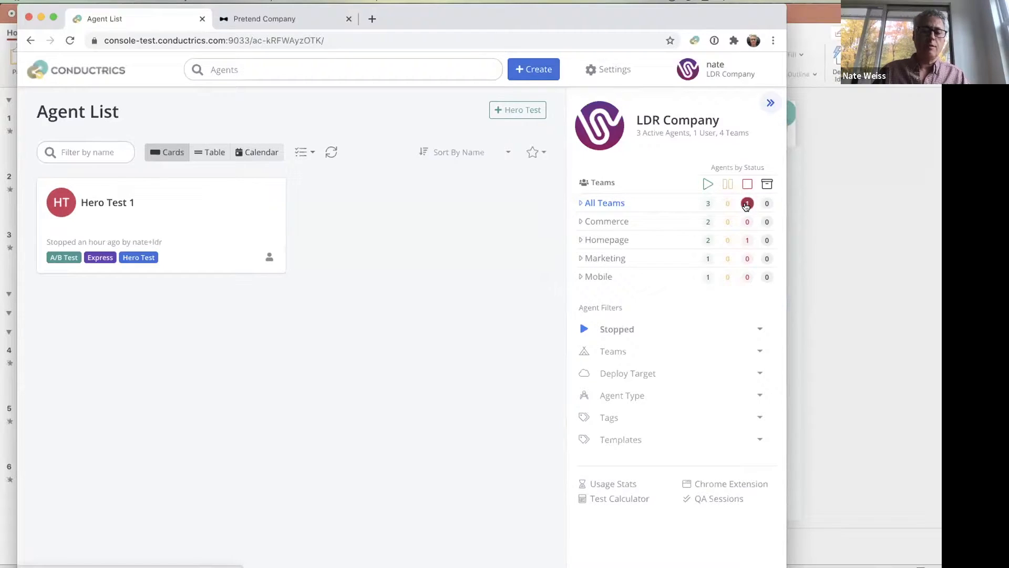
click(598, 204)
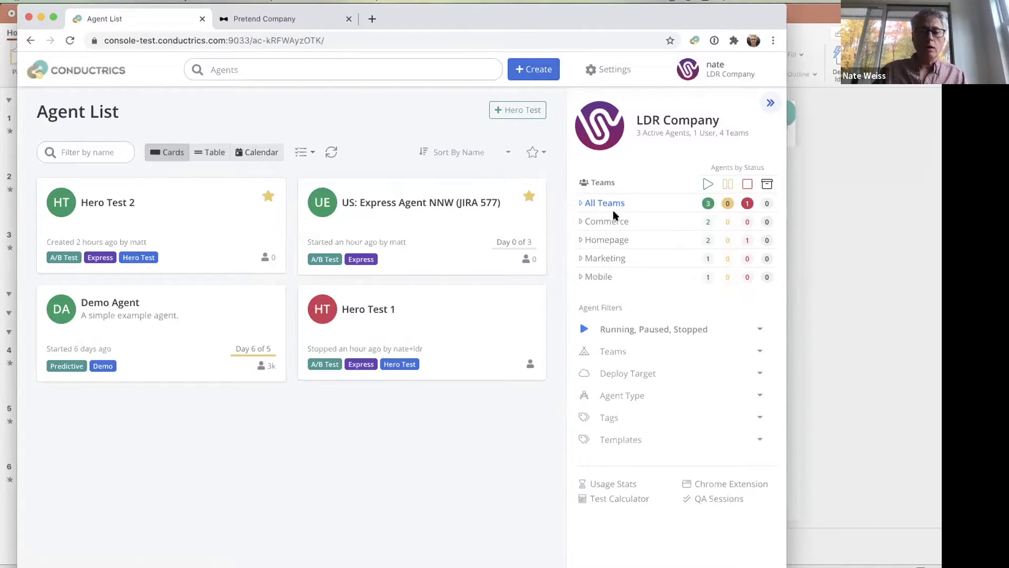
- Filter the agents by the Homepage team and by the Commerce team, and return to all teams
click(593, 239)
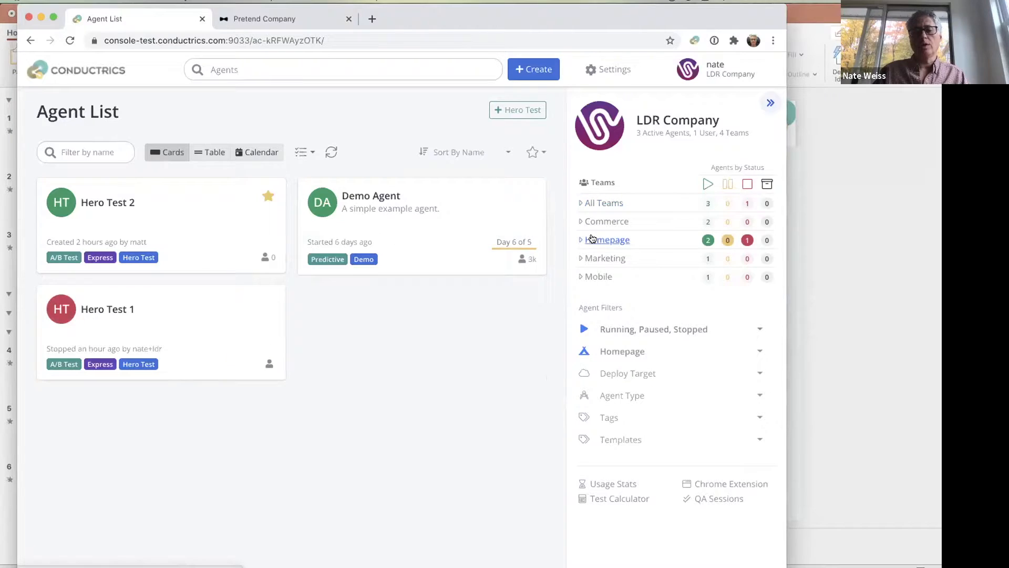
click(597, 221)
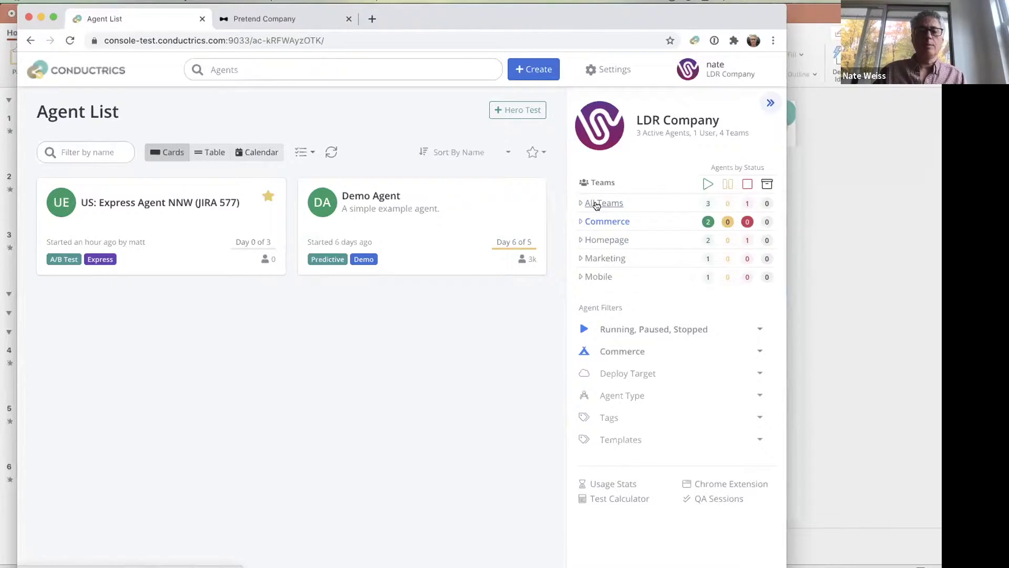
click(597, 204)
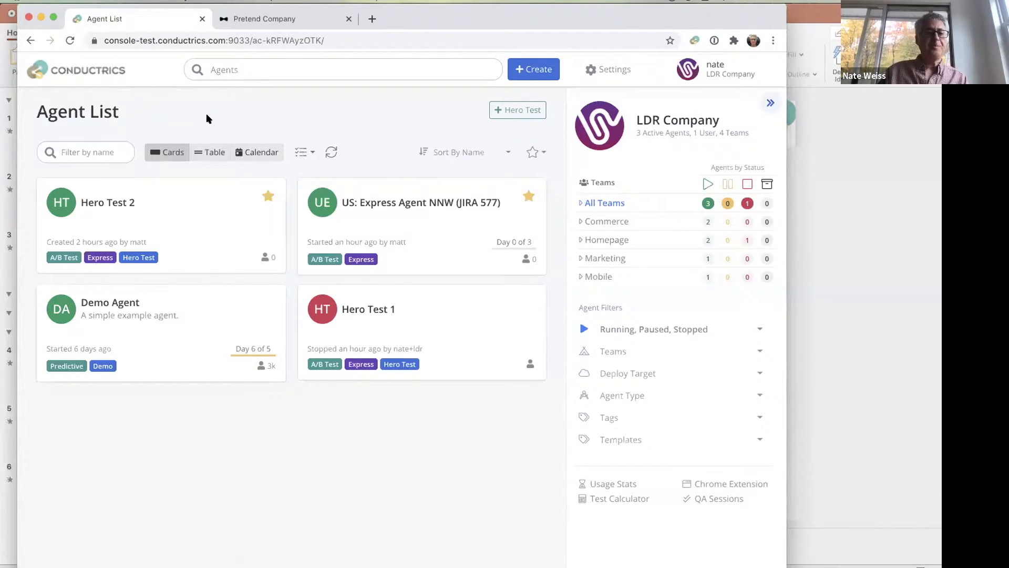
- Show the agents as a table, turn on bulk-select mode, and review the available bulk actions
click(207, 157)
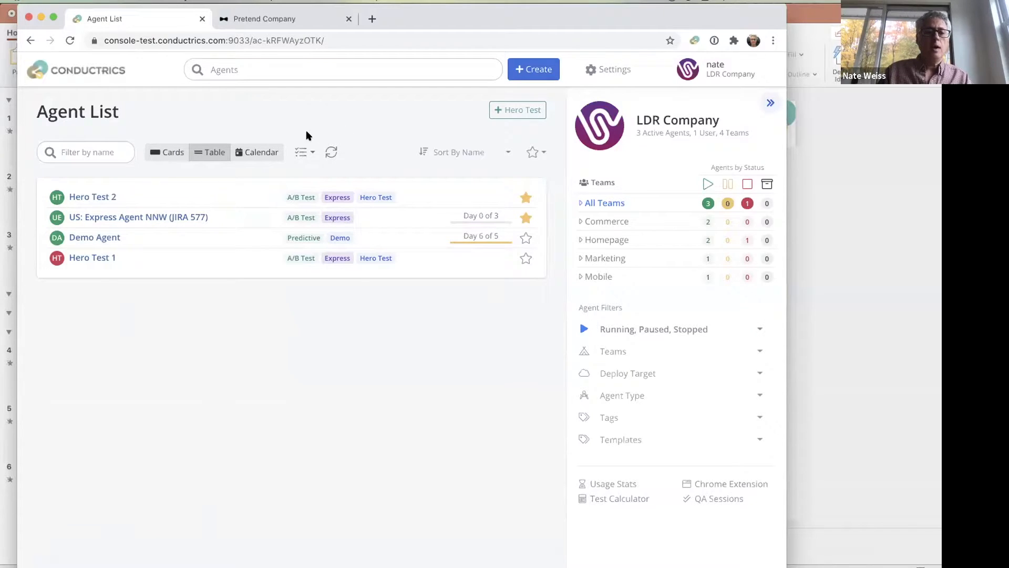
click(307, 149)
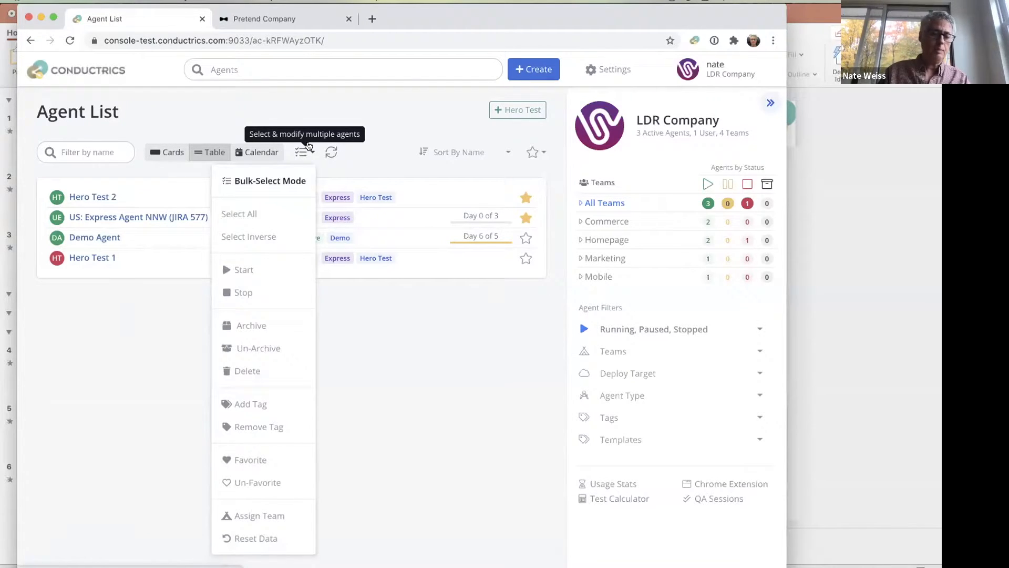
click(279, 180)
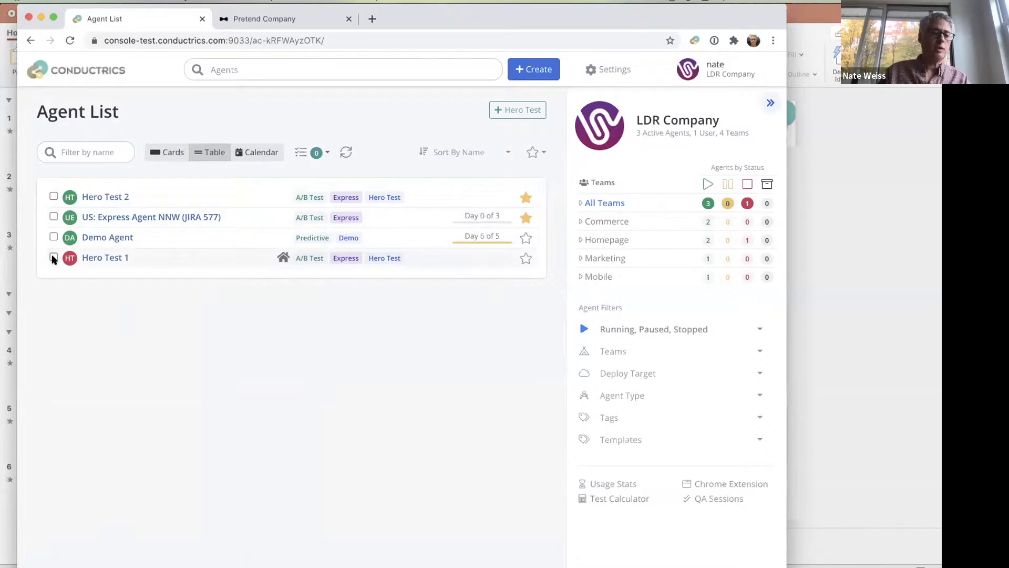
click(318, 155)
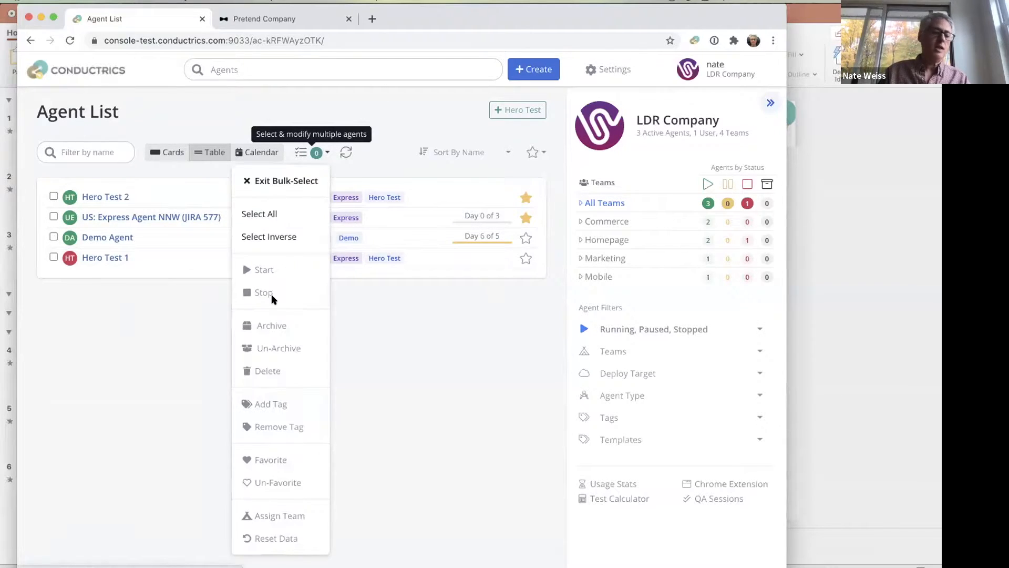
click(370, 368)
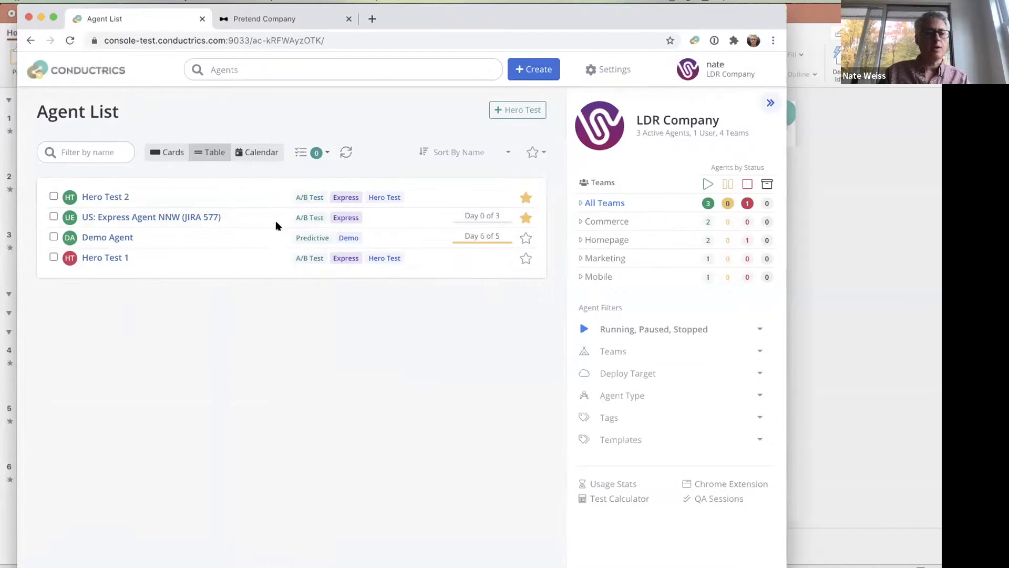
- View the agents in the monthly calendar and return to the card layout
click(248, 154)
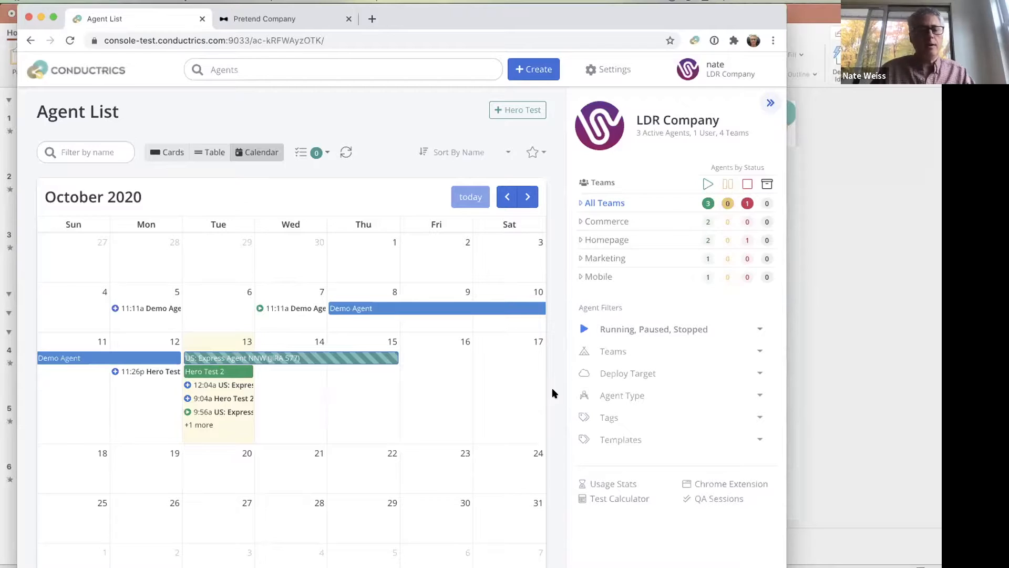
click(167, 152)
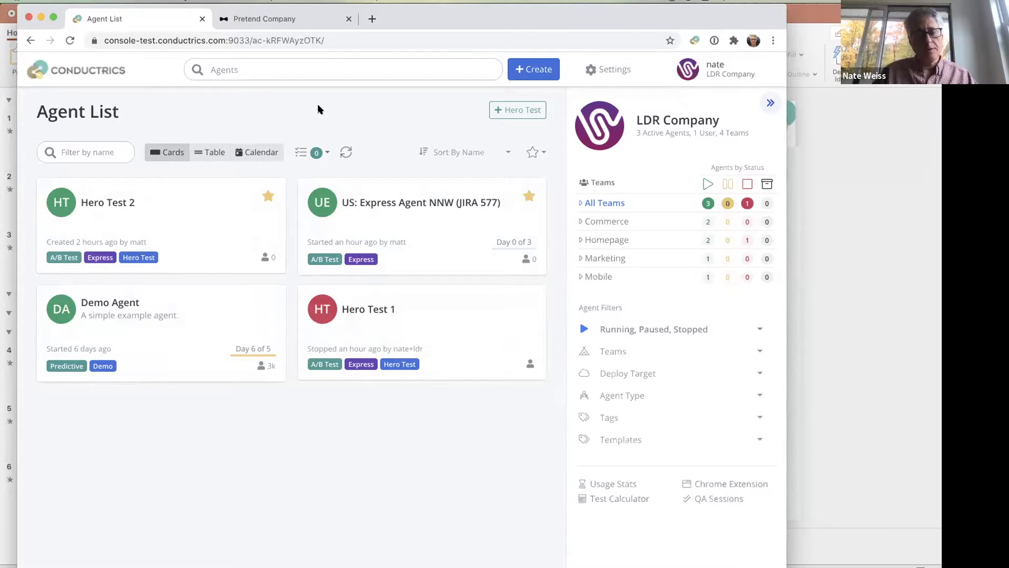
- Start a new agent and choose A/B Testing as its objective, after viewing the Pretend Company landing page
click(533, 69)
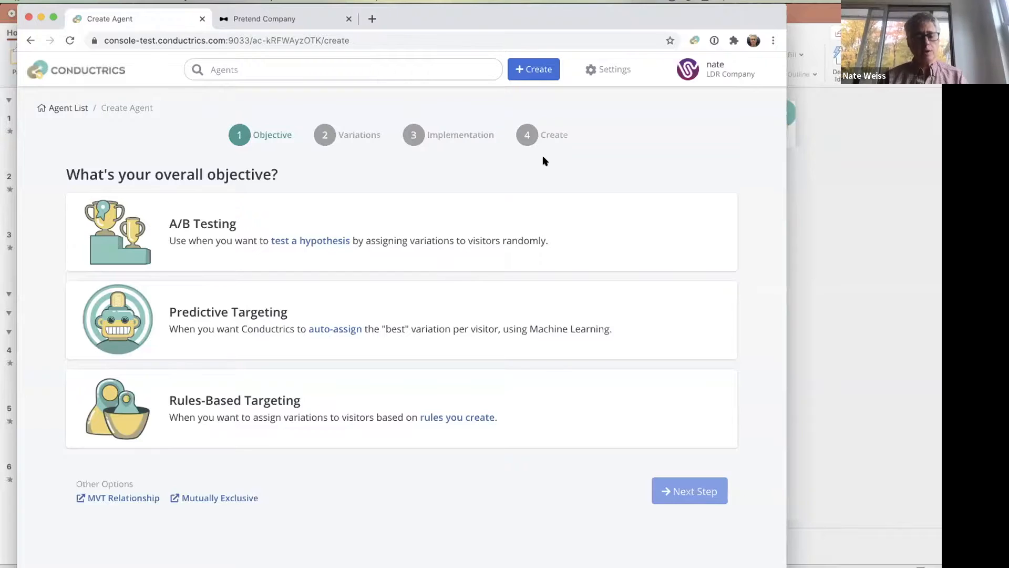
click(253, 16)
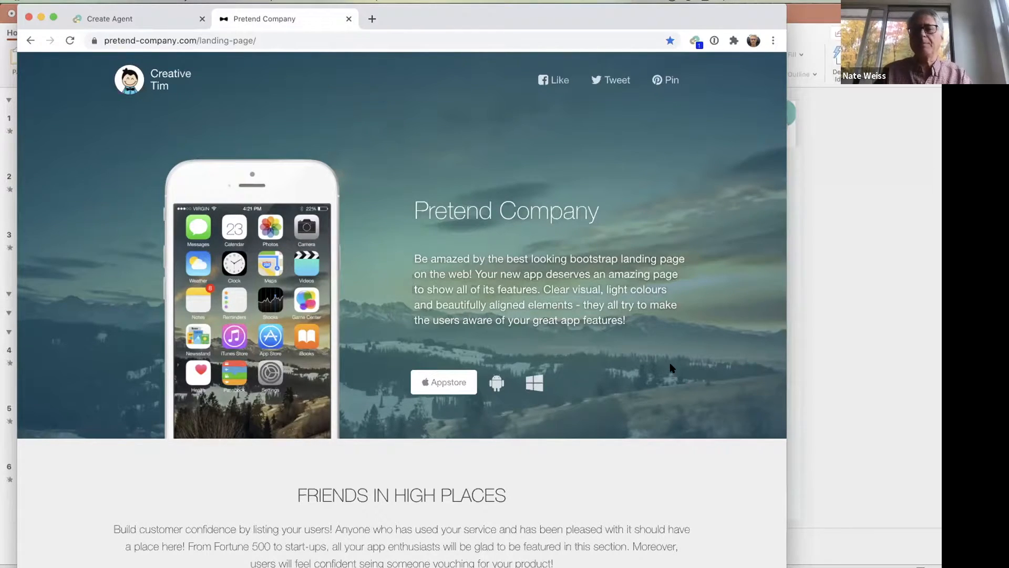
click(117, 19)
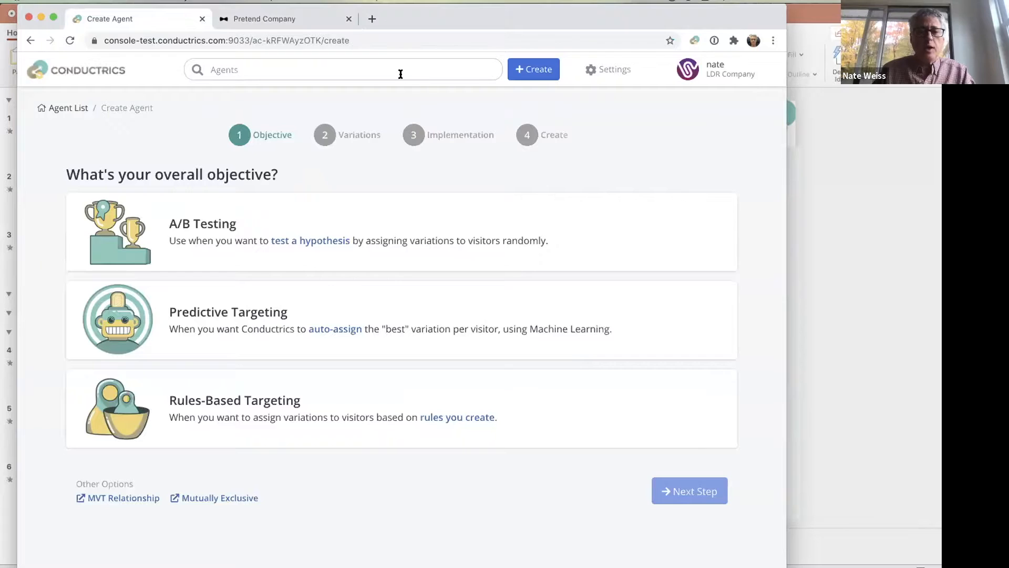
click(537, 70)
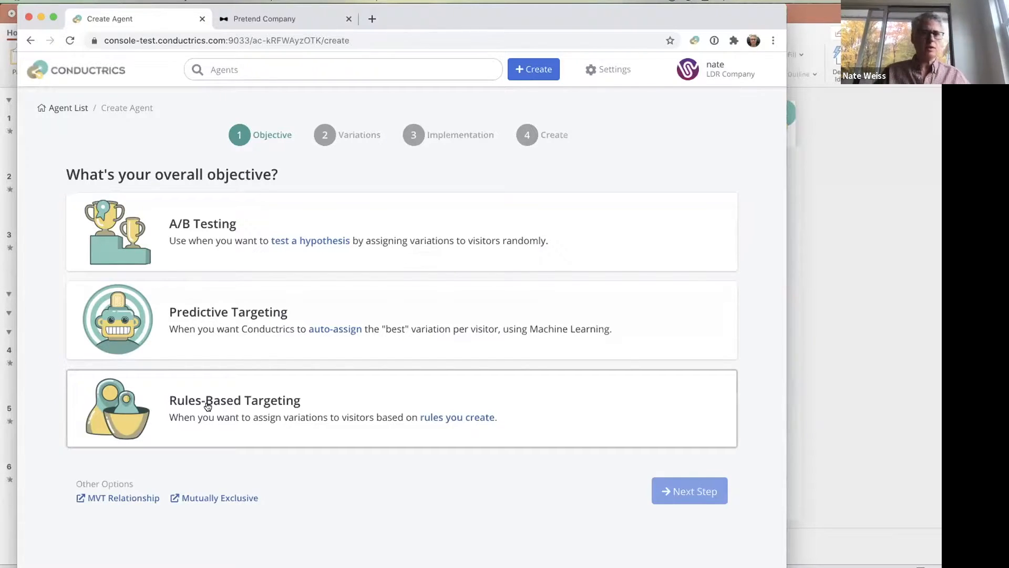
click(363, 244)
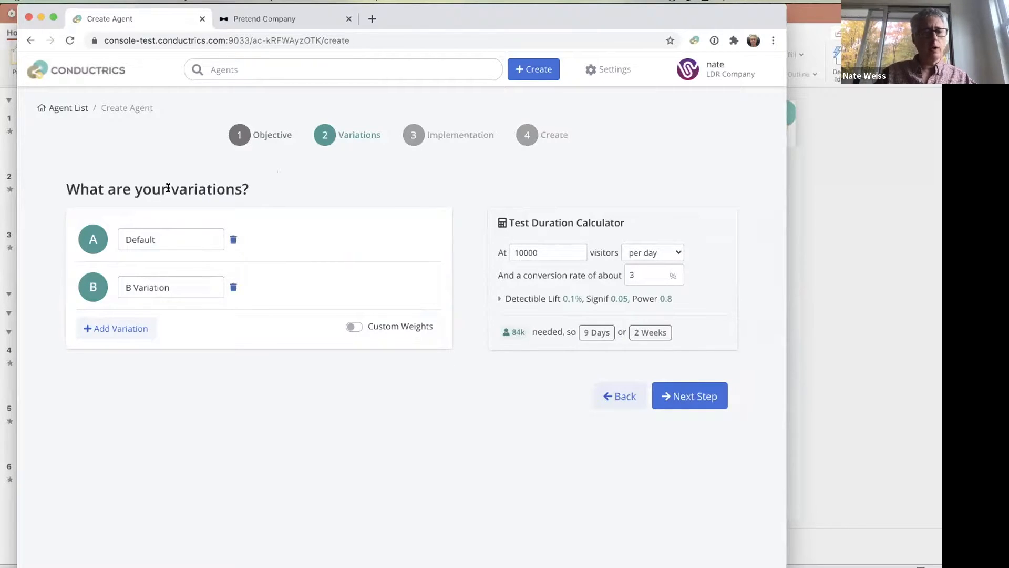
- Check the names of variations A and B, and add a third variation and delete it again
click(169, 239)
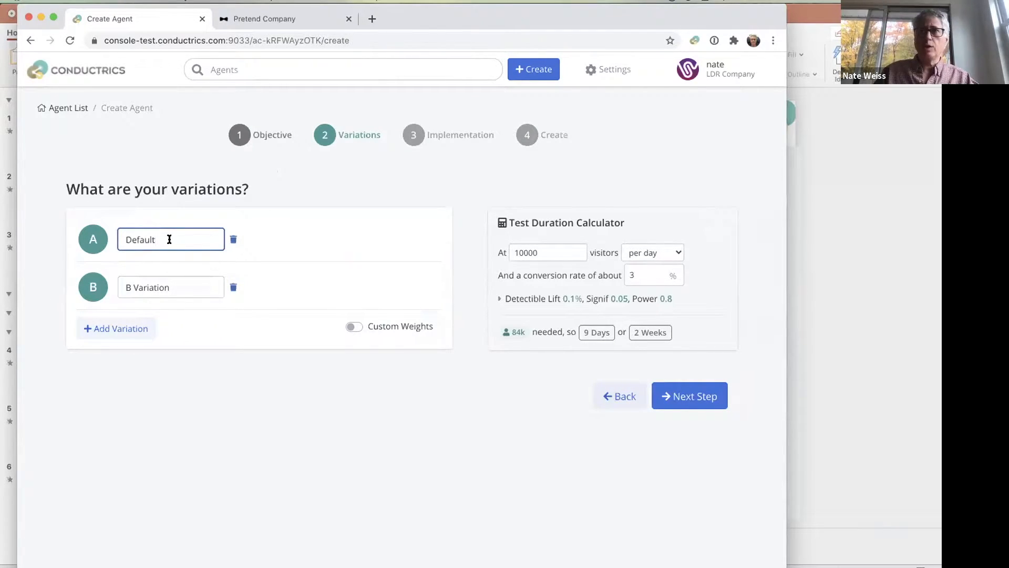
click(184, 285)
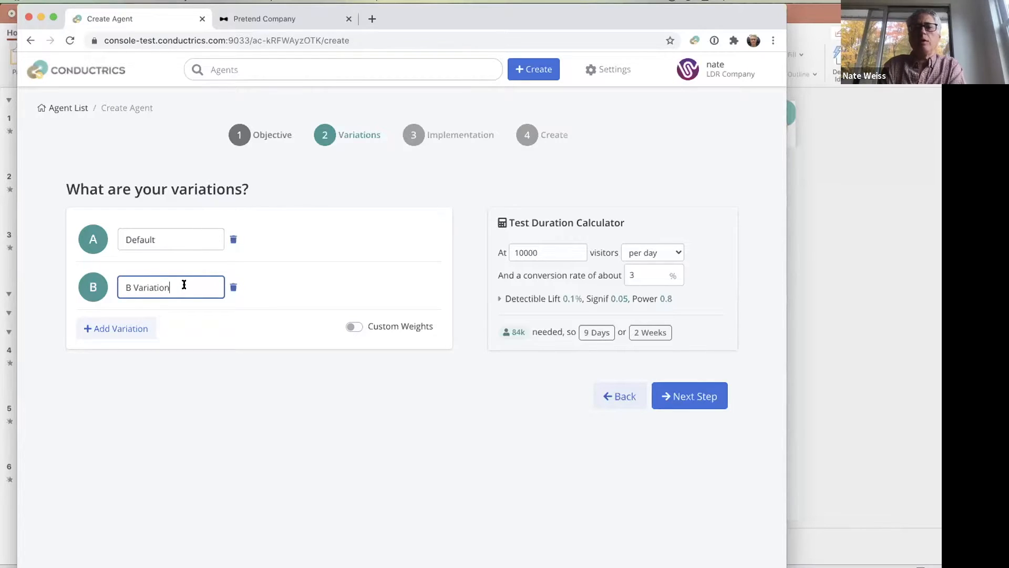
click(194, 322)
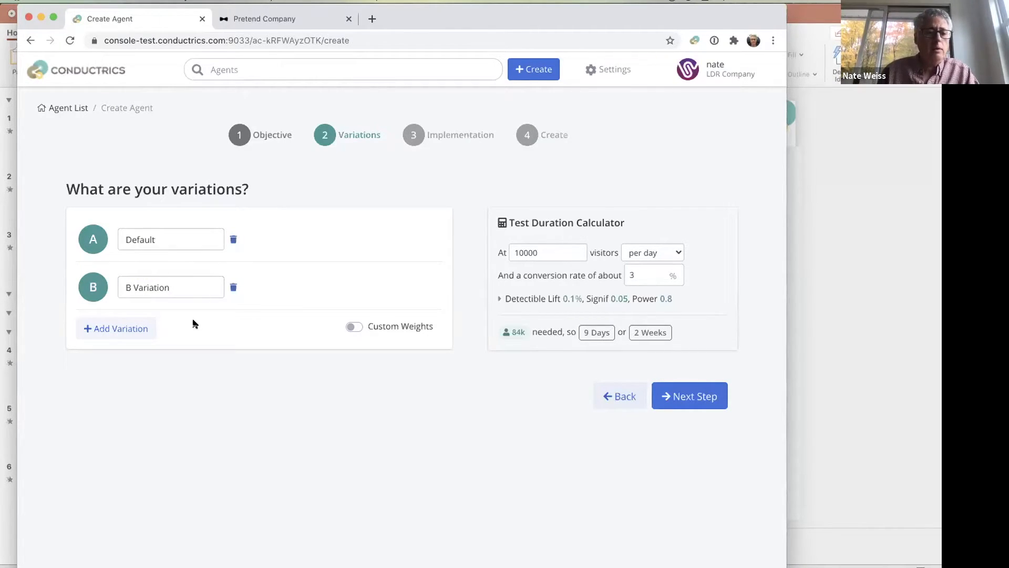
click(128, 328)
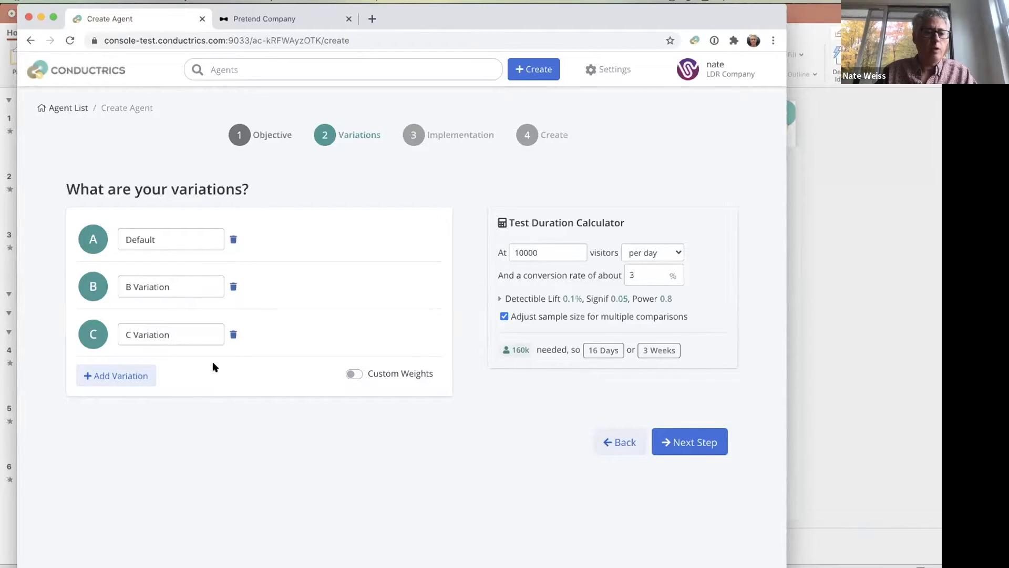
click(233, 334)
- Turn on custom weights and set the Default variation to 80 and the B Variation to 20
click(355, 327)
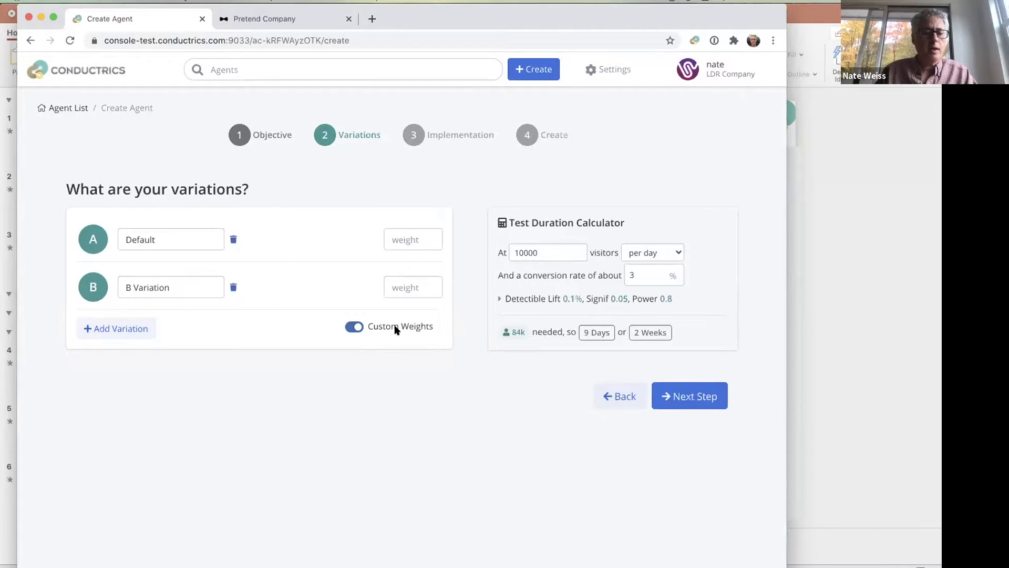
click(396, 232)
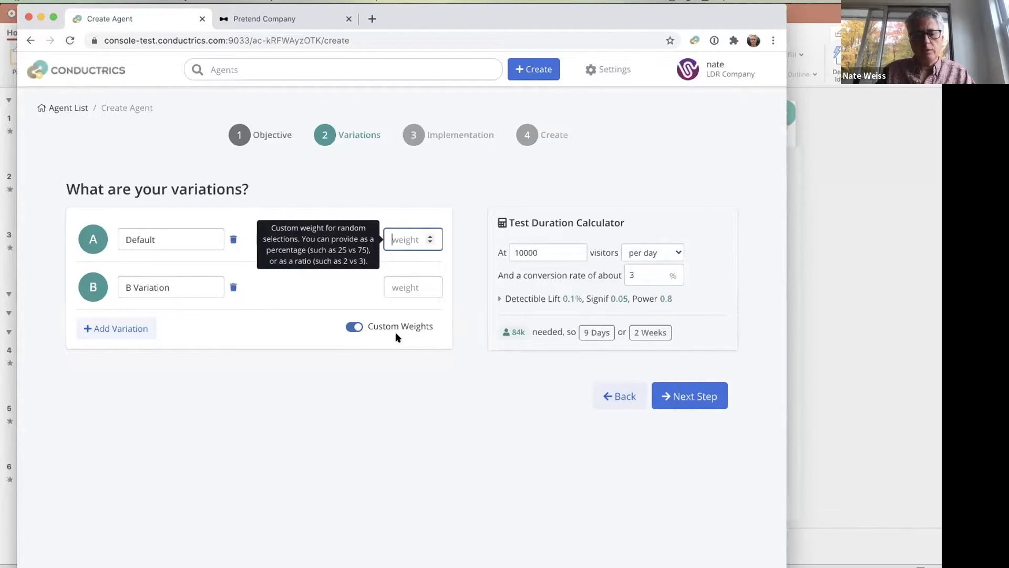
text(80)
key(Tab)
key(Tab)
text(20)
click(293, 379)
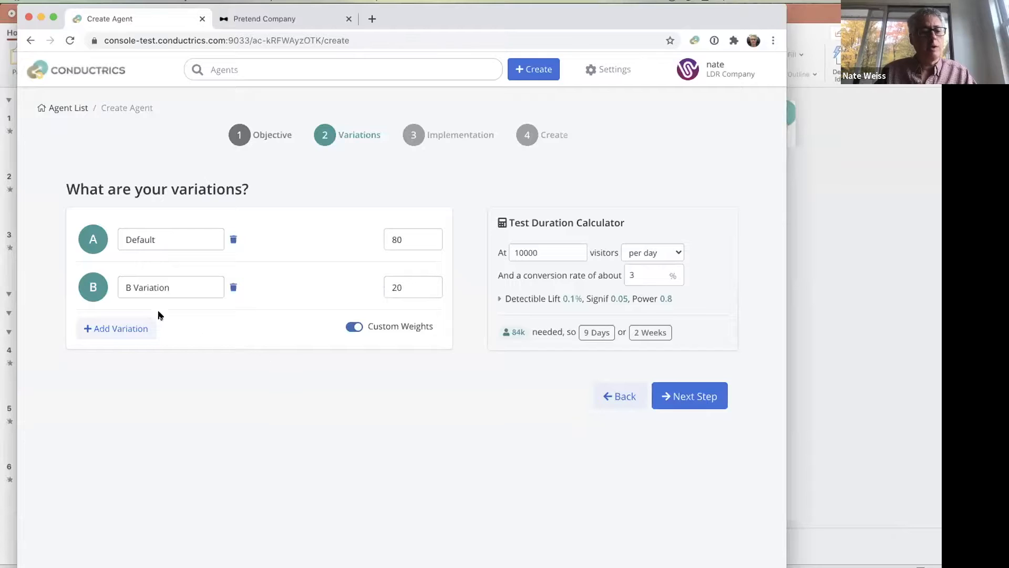
- Add a third variation and set the weights of the B and C variations to 10 each
click(117, 329)
click(406, 335)
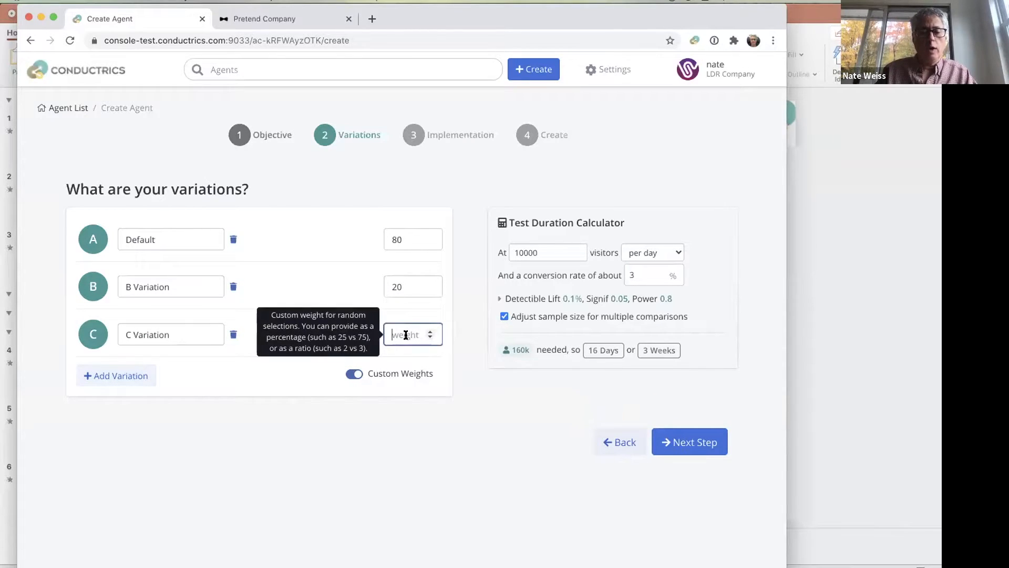
double_click(398, 287)
text(10)
key(Tab)
key(Tab)
text(10)
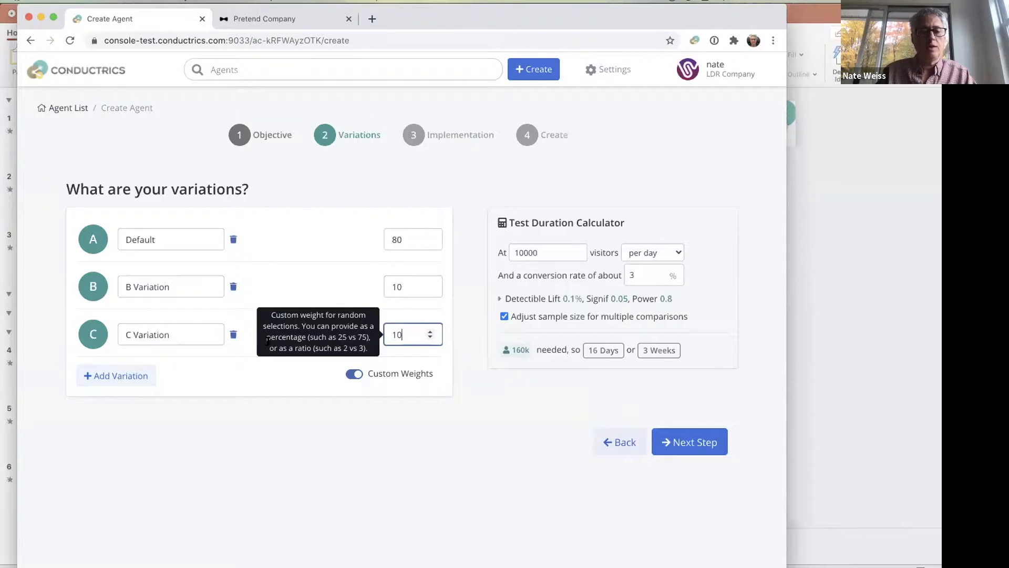
click(243, 430)
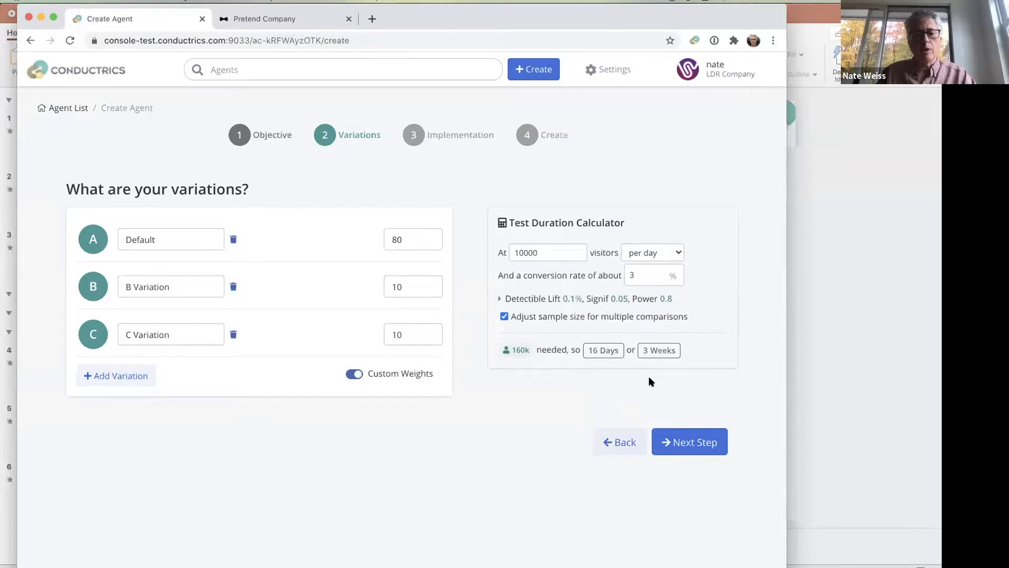
- Switch the test duration calculator's visitor rate to per week and back to per day
click(665, 253)
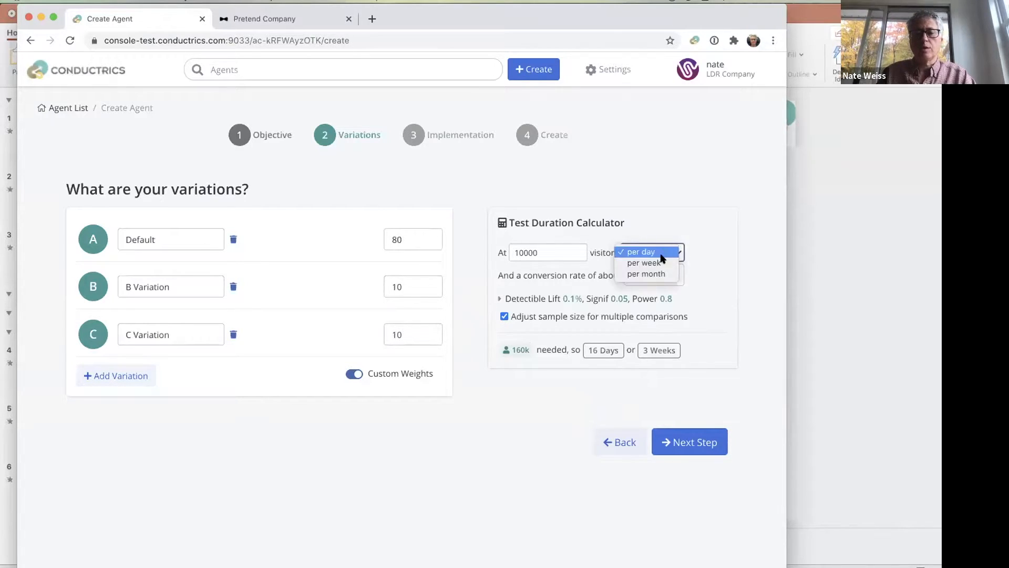
click(649, 262)
click(652, 253)
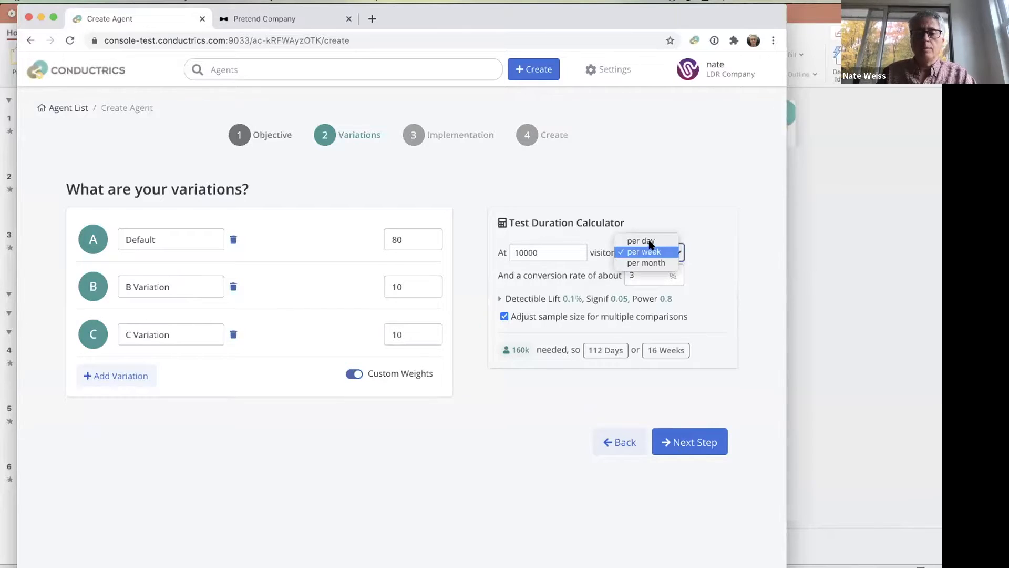
click(645, 243)
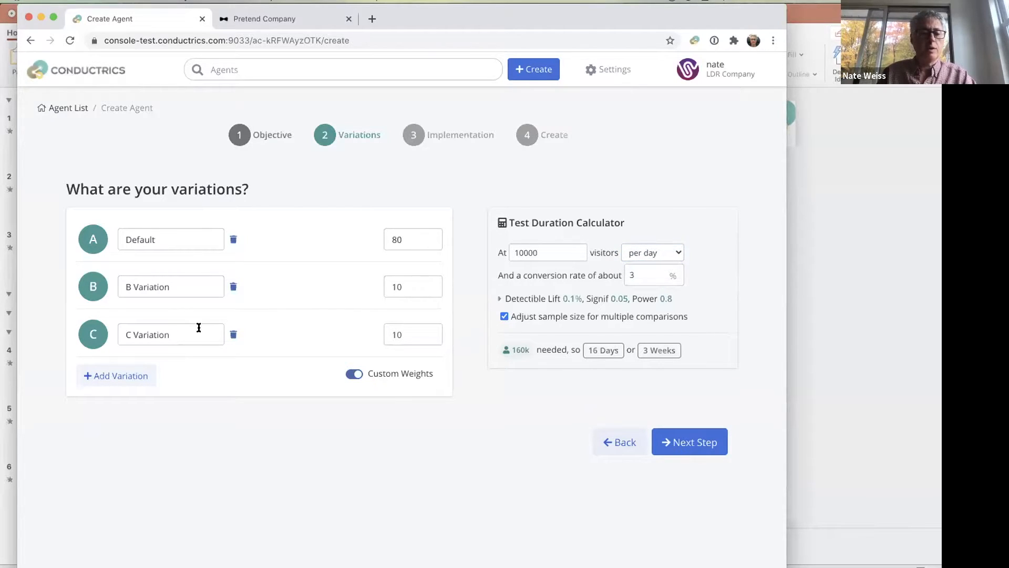
- Delete the C Variation and proceed to the implementation step
click(234, 334)
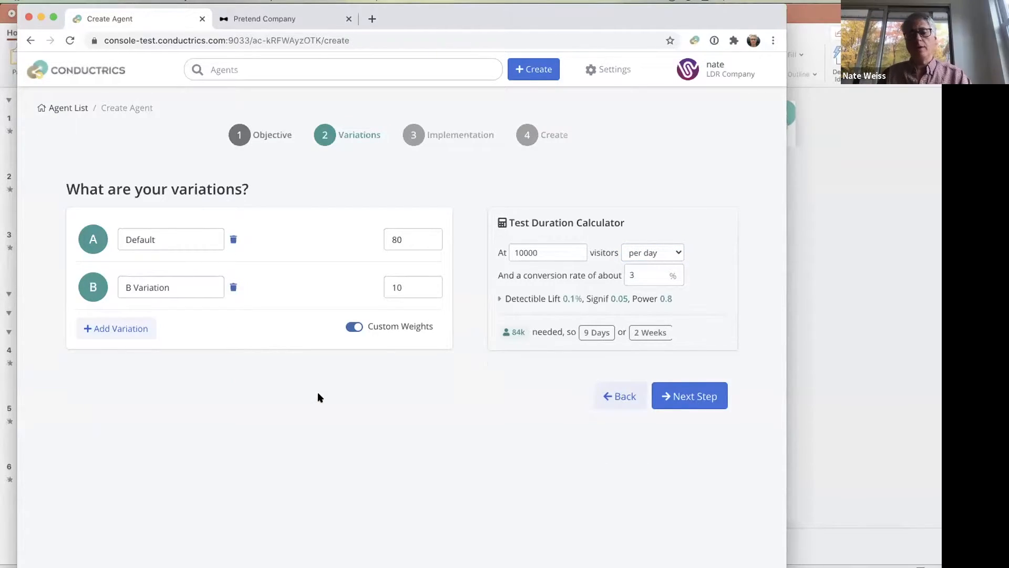
click(687, 392)
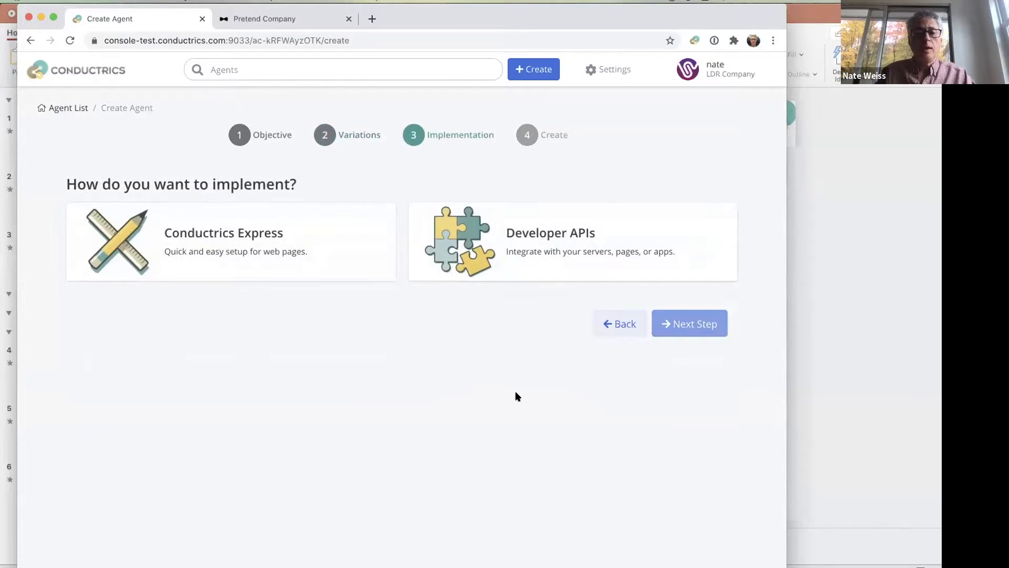
click(613, 329)
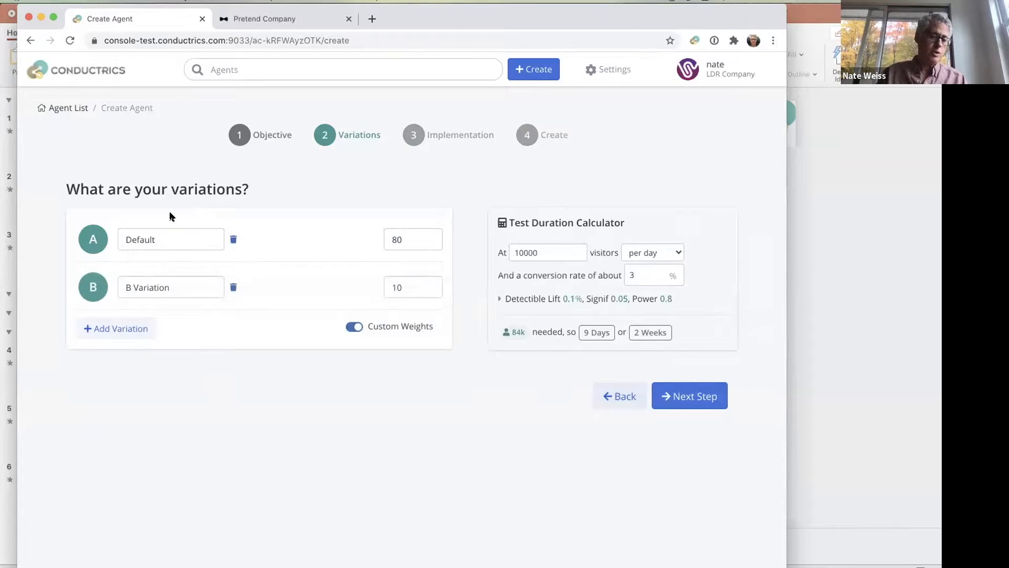
click(691, 397)
- Choose Conductrics Express as the implementation, with WYSIWYG as the way to set up the variations
click(462, 279)
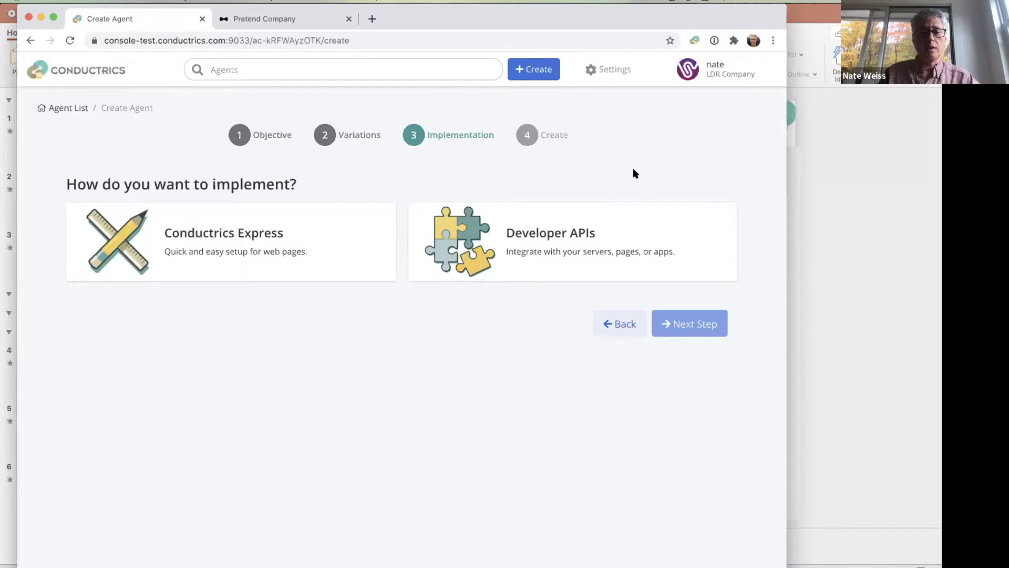
click(271, 232)
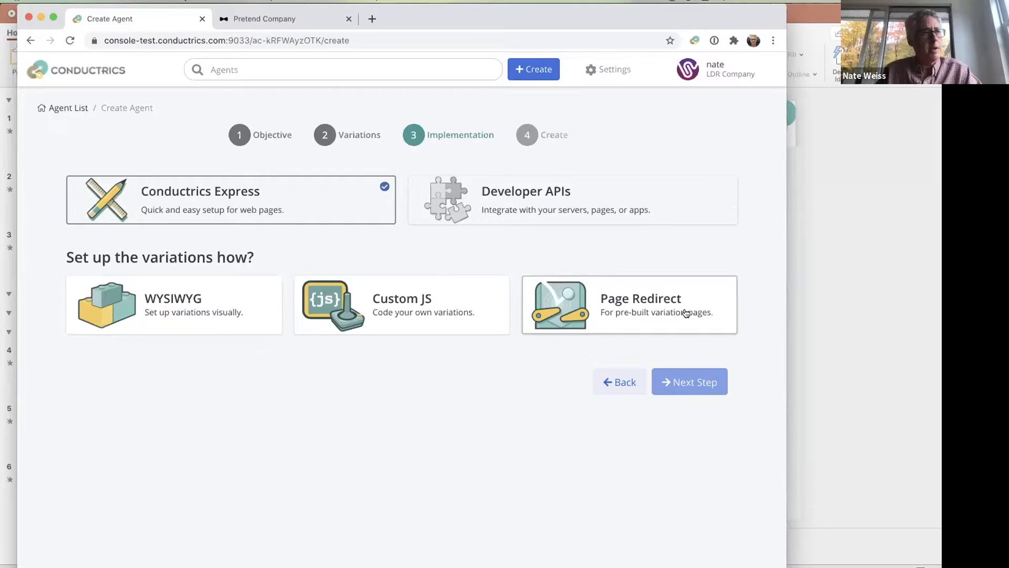
click(228, 330)
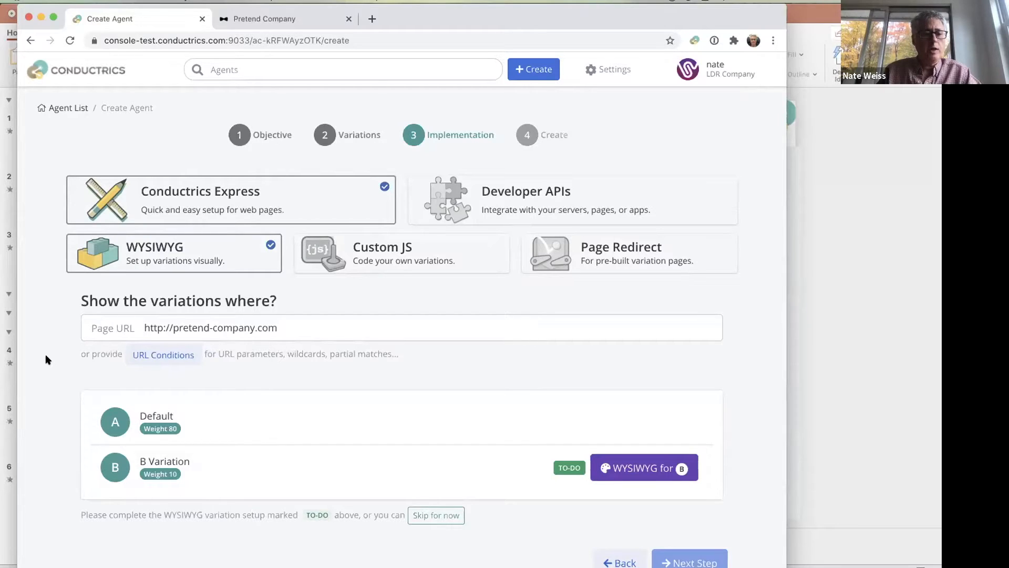
click(261, 15)
click(289, 33)
key(ctrl+c)
click(141, 15)
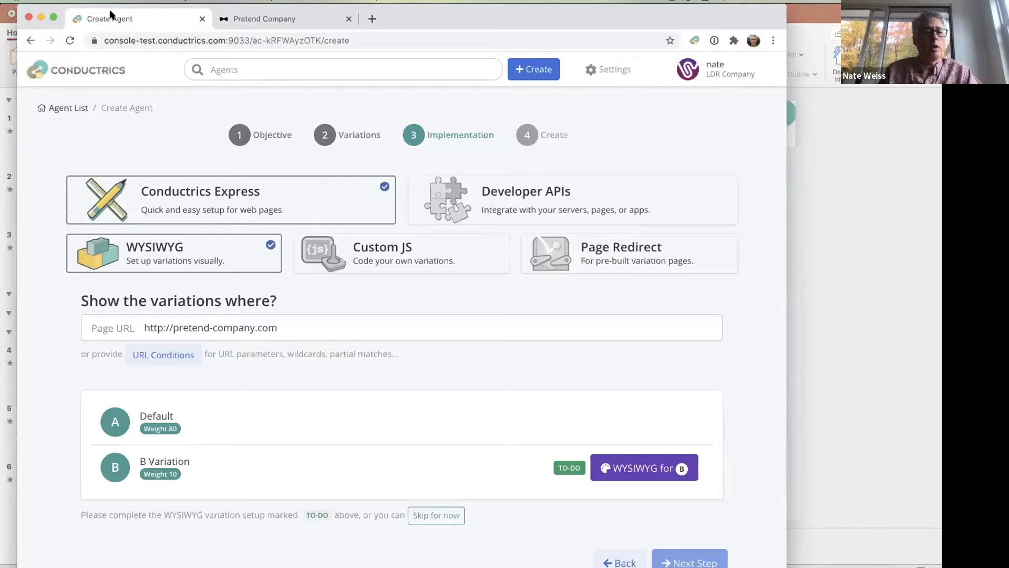
click(310, 323)
key(ctrl+a)
key(ctrl+v)
click(412, 379)
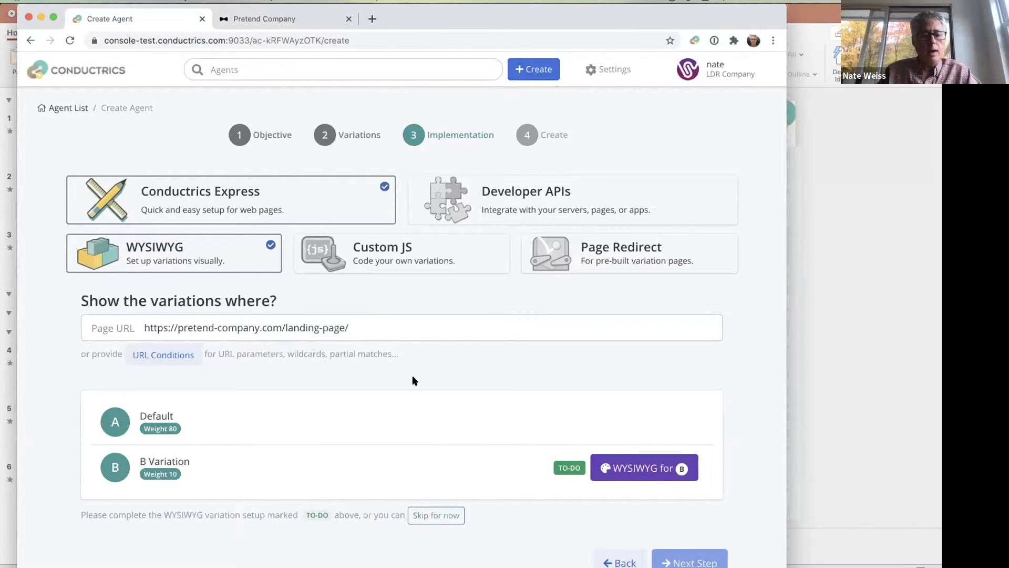
- Open the WYSIWYG editor for variation B and change the "Pretend Company" heading text to "Alternate Heading"
click(652, 472)
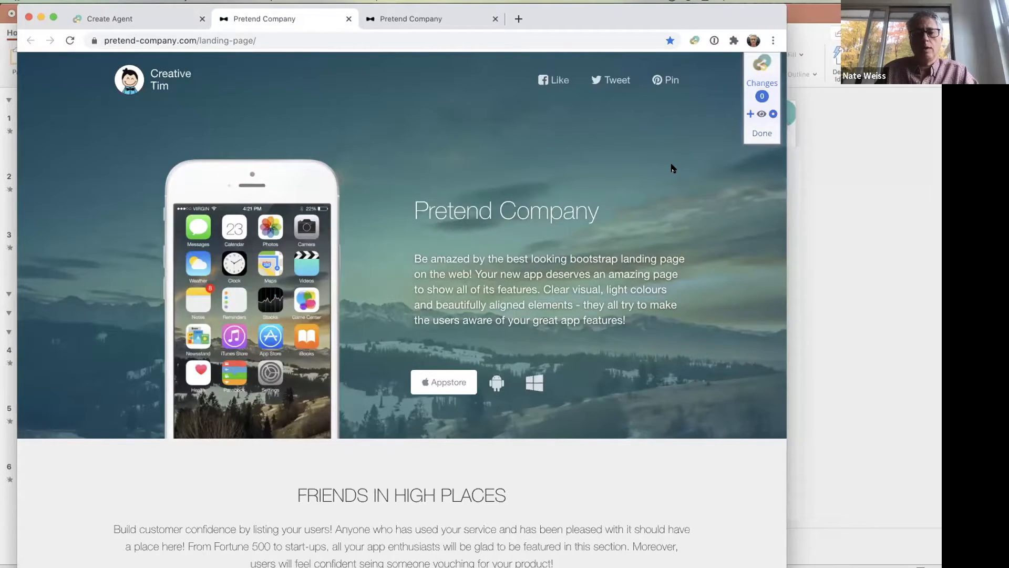
click(749, 114)
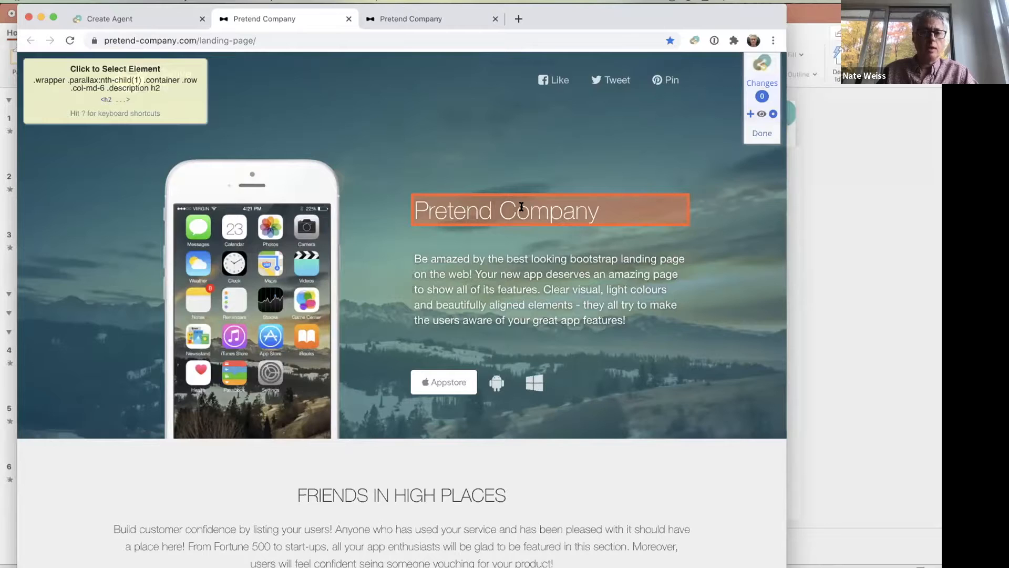
click(521, 207)
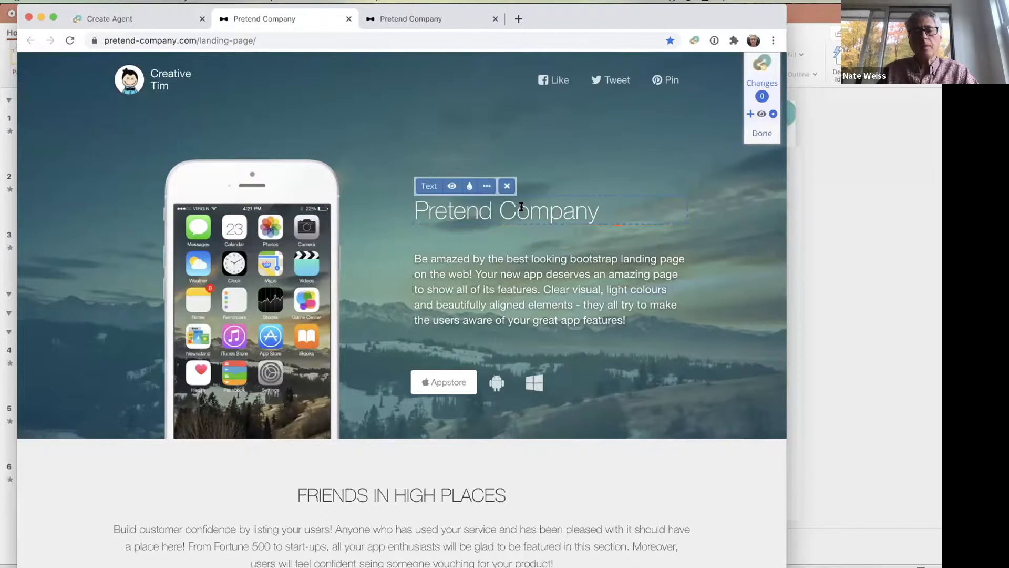
click(433, 188)
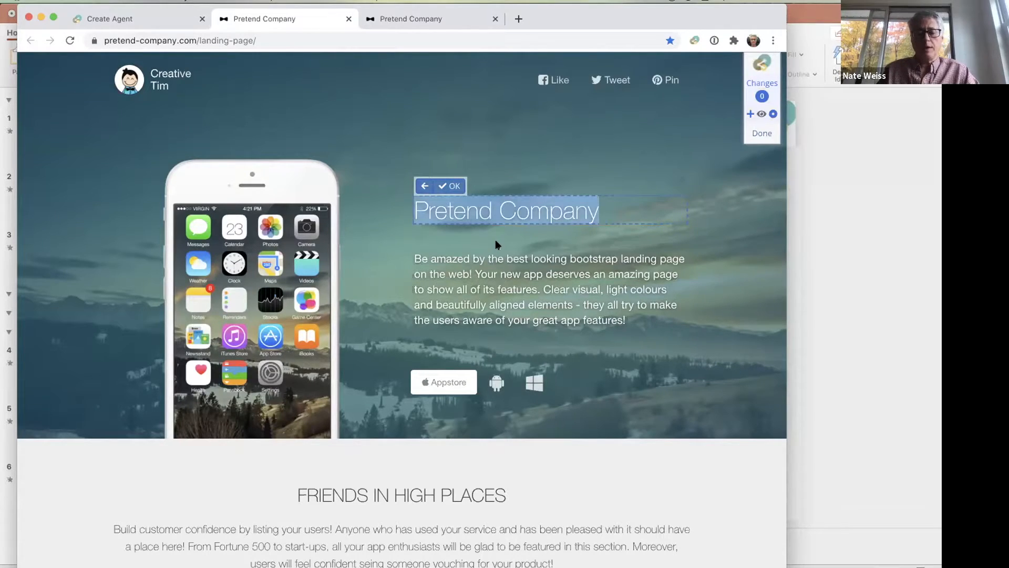
text(Alterna)
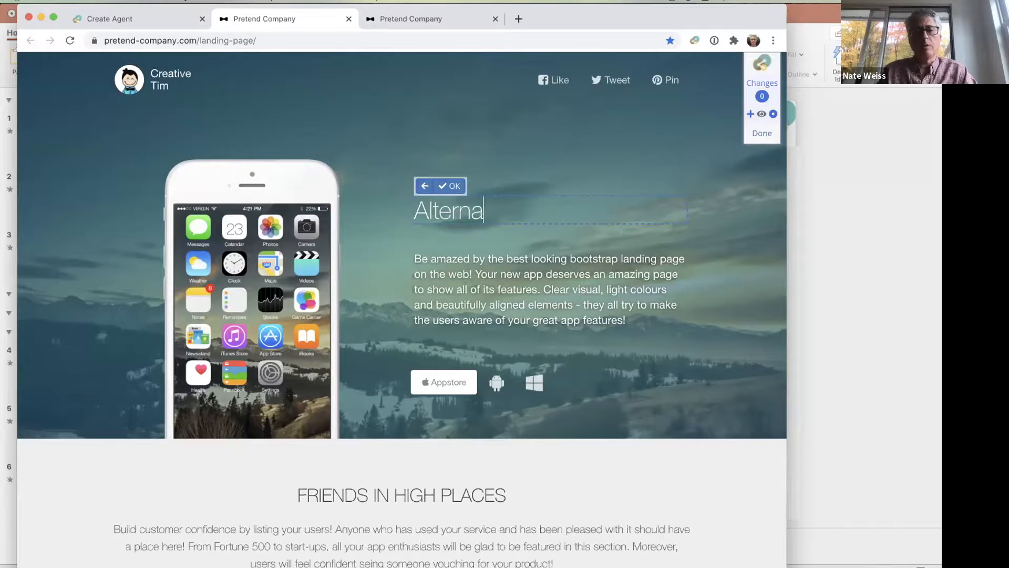
text(te Heading)
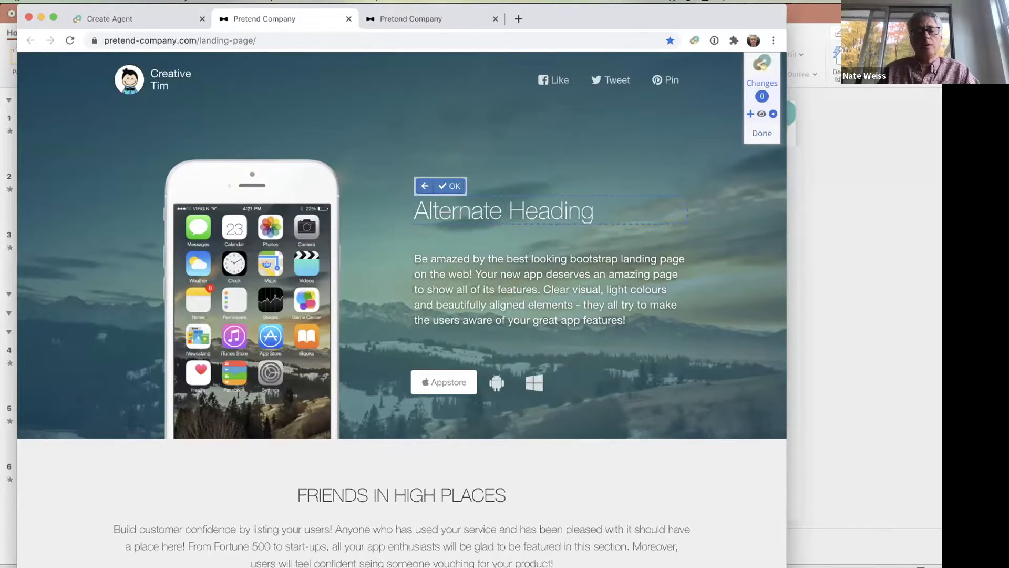
- Replace the heading text with "Great New Stuff Now" and accept the change
key(super+a)
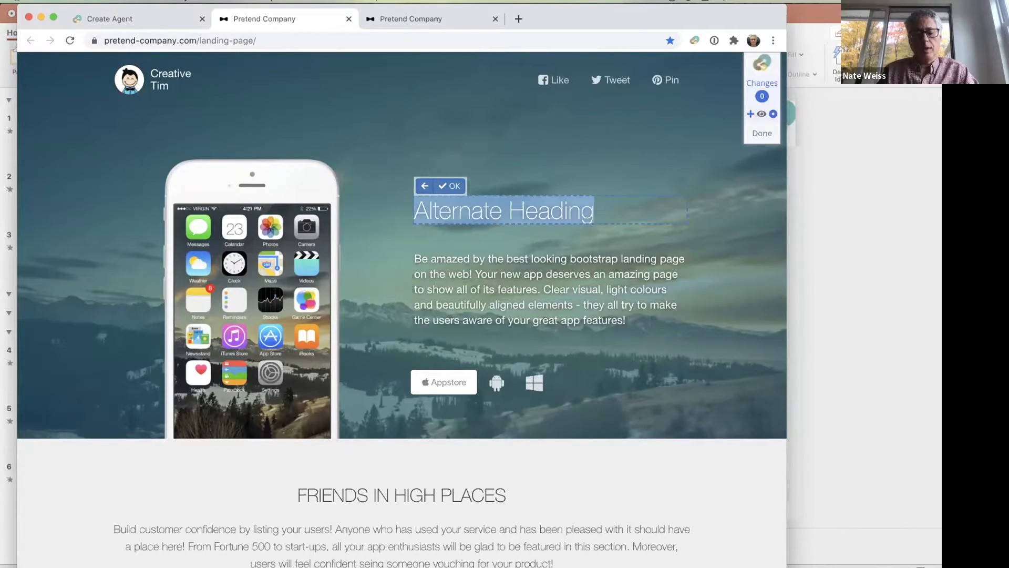
text(Gre)
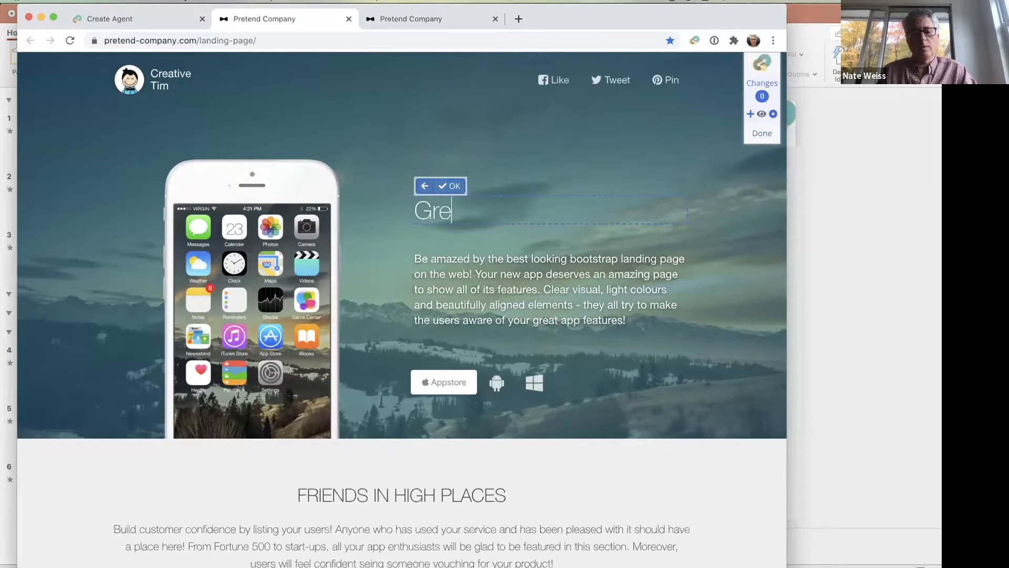
text(at New Stuff Now)
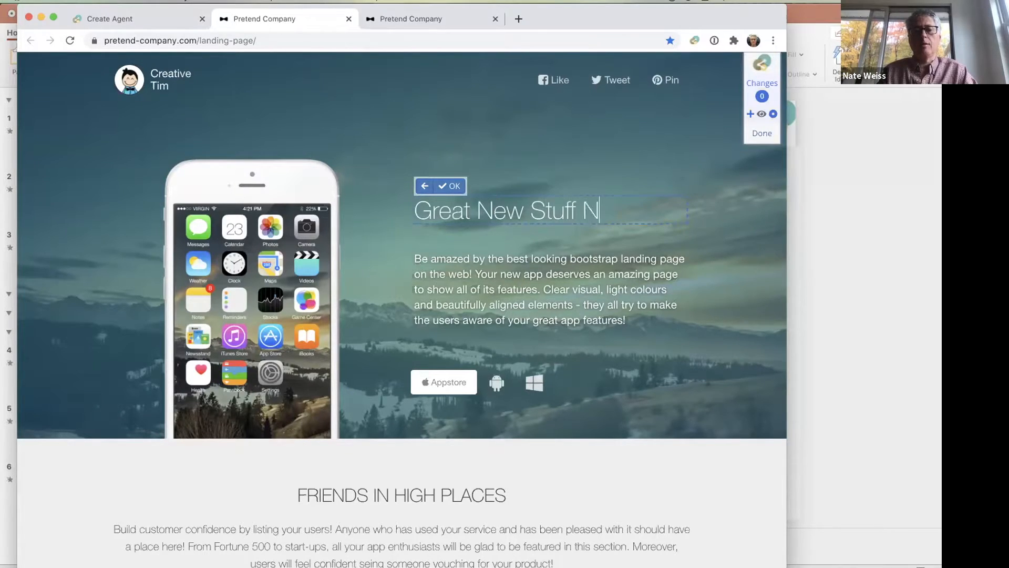
click(447, 190)
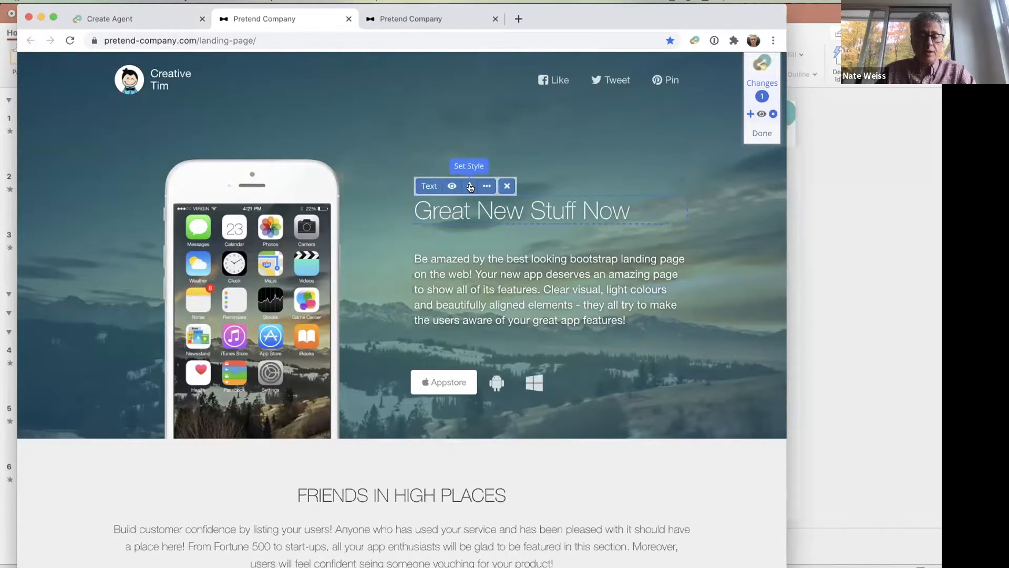
- Review the heading's further change options, including HTML content, Show/Hide, Move and changing an href attribute, and close them without applying anything
click(488, 188)
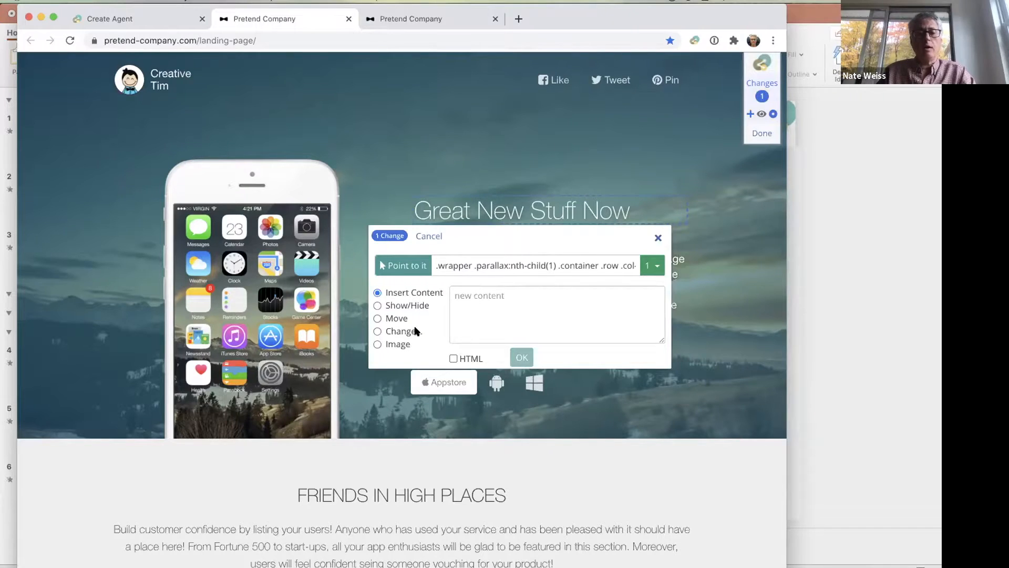
click(465, 356)
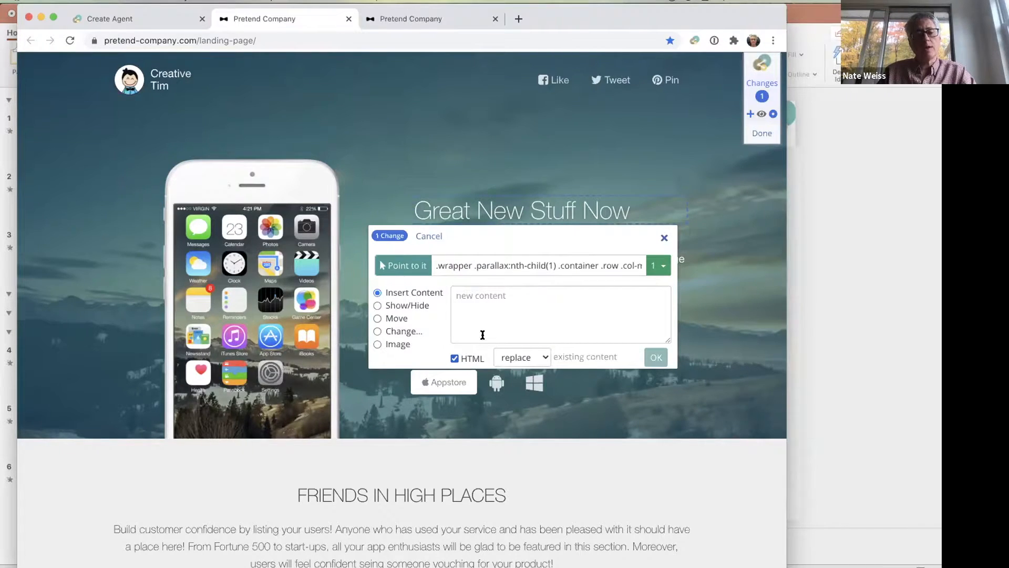
click(412, 306)
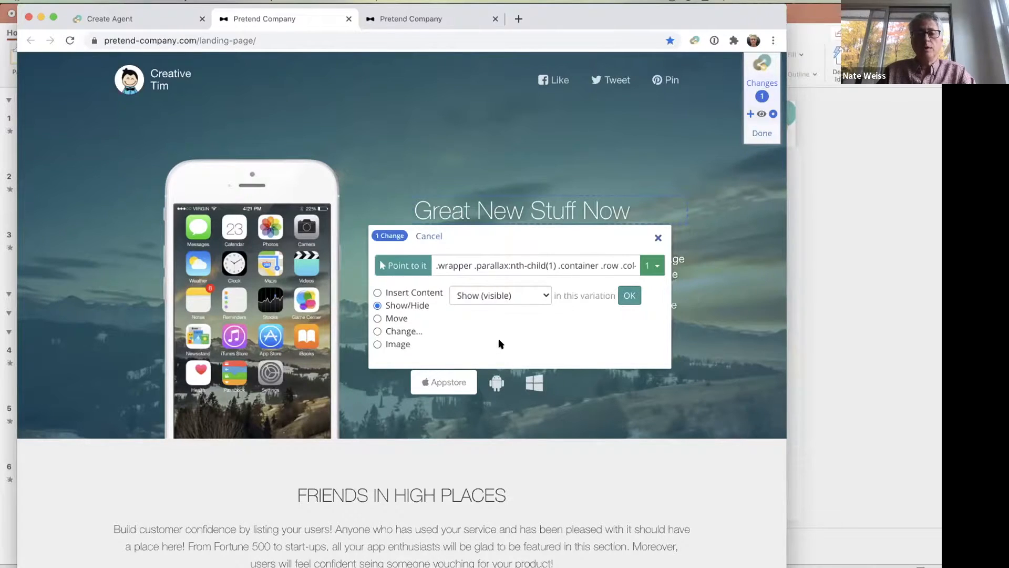
click(392, 319)
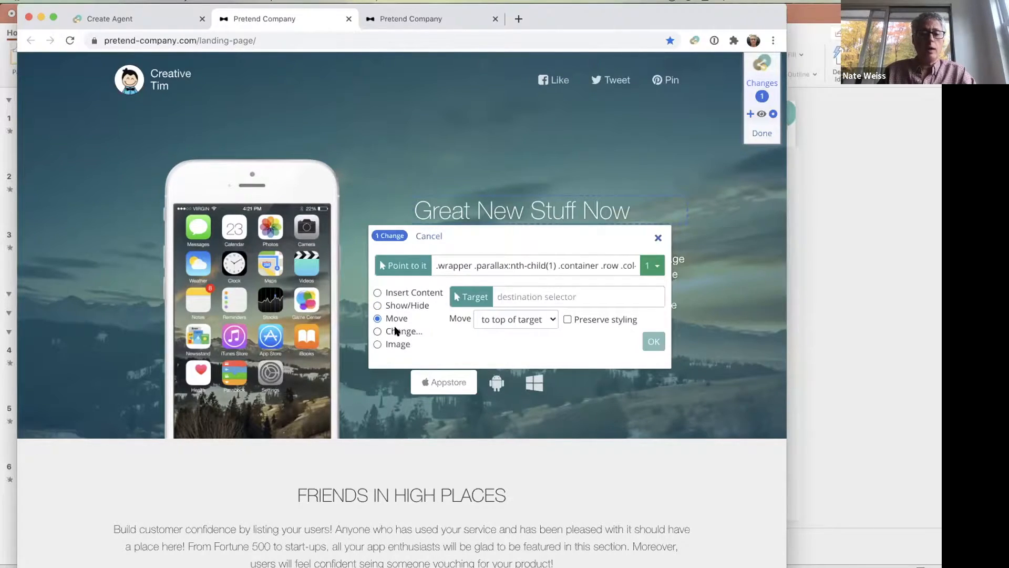
click(397, 331)
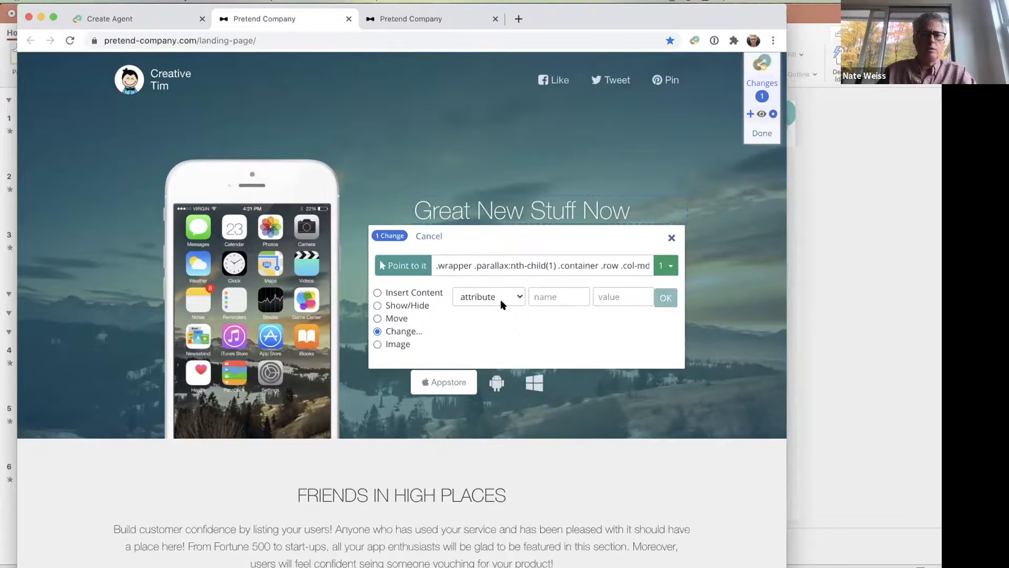
click(543, 295)
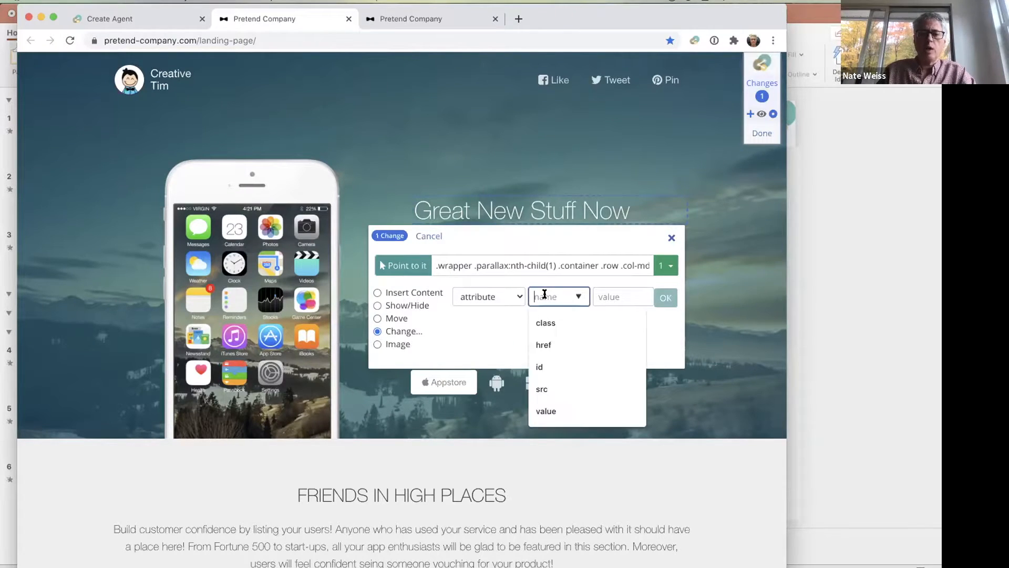
click(544, 345)
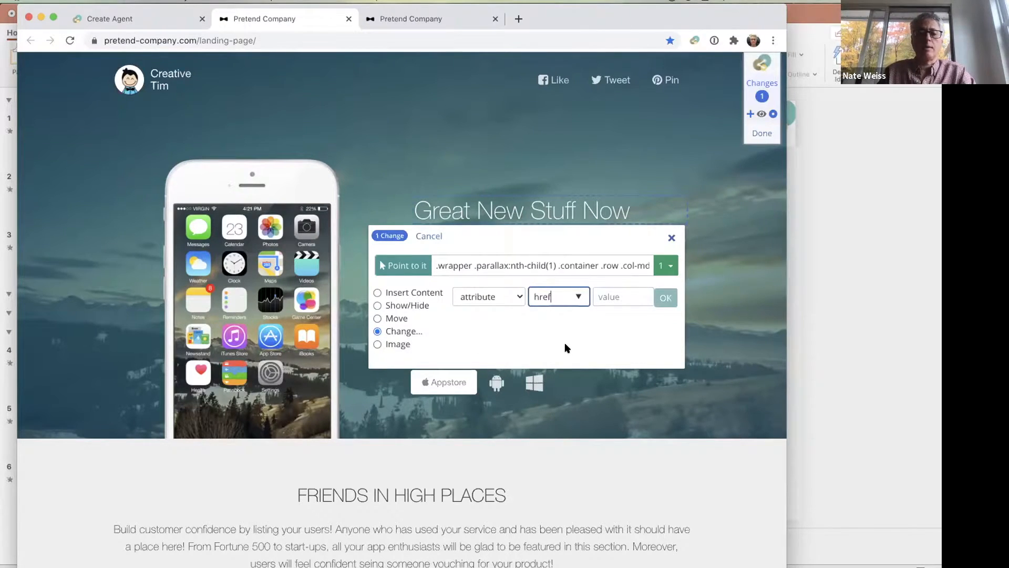
click(671, 237)
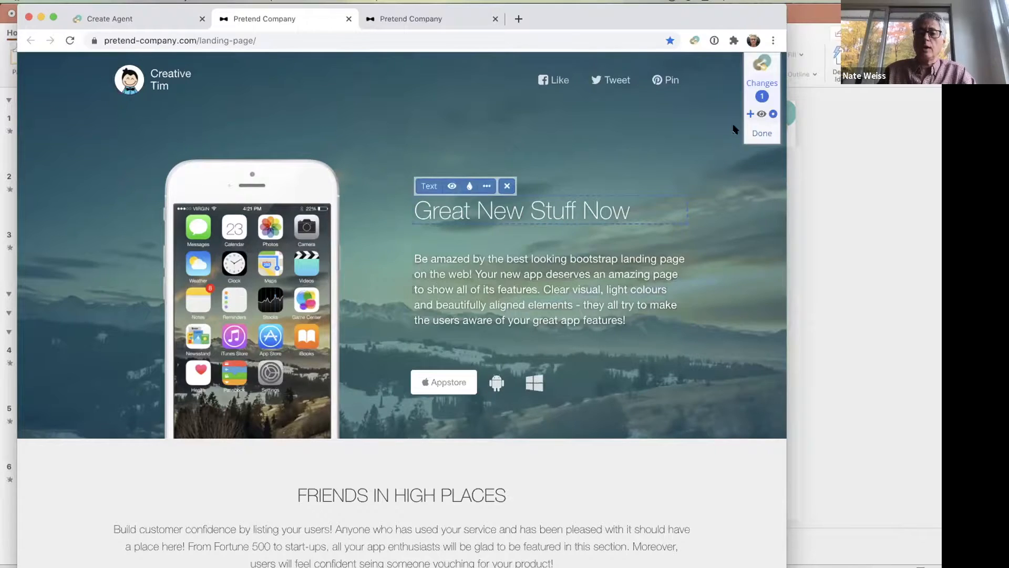
- Select the "Friends in High Places" section as a new change and hide it in variation B
click(751, 114)
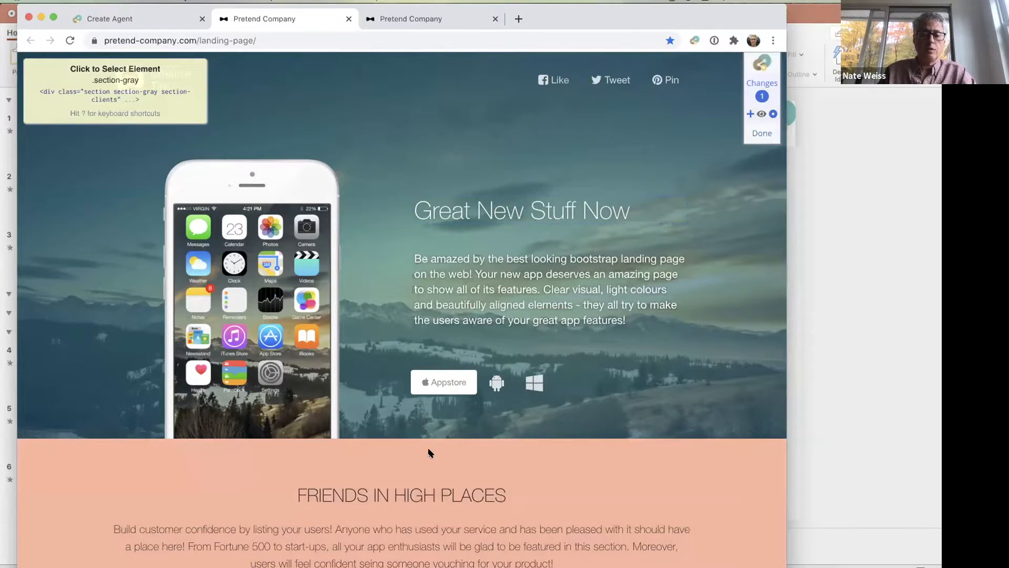
click(429, 452)
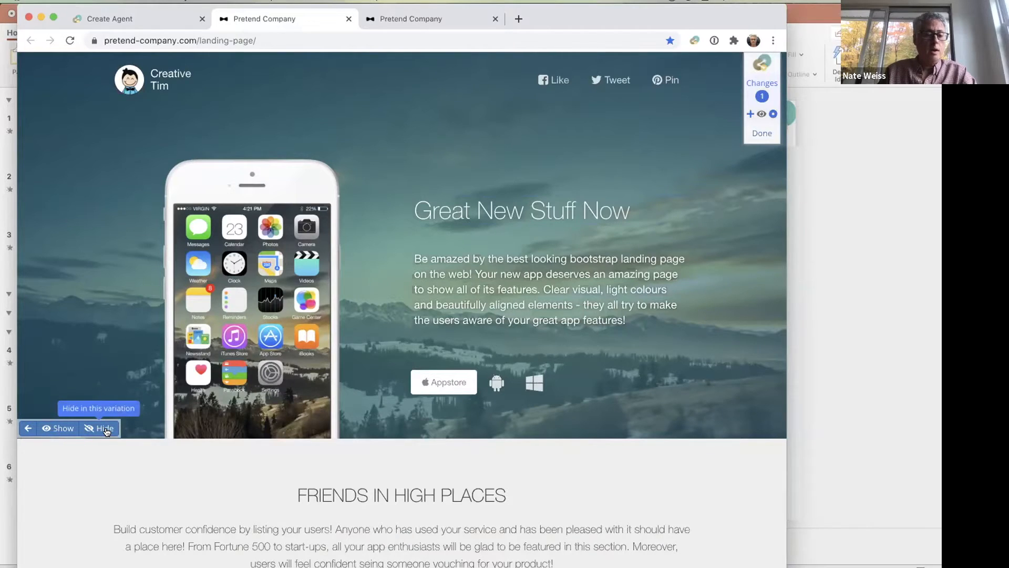
click(54, 428)
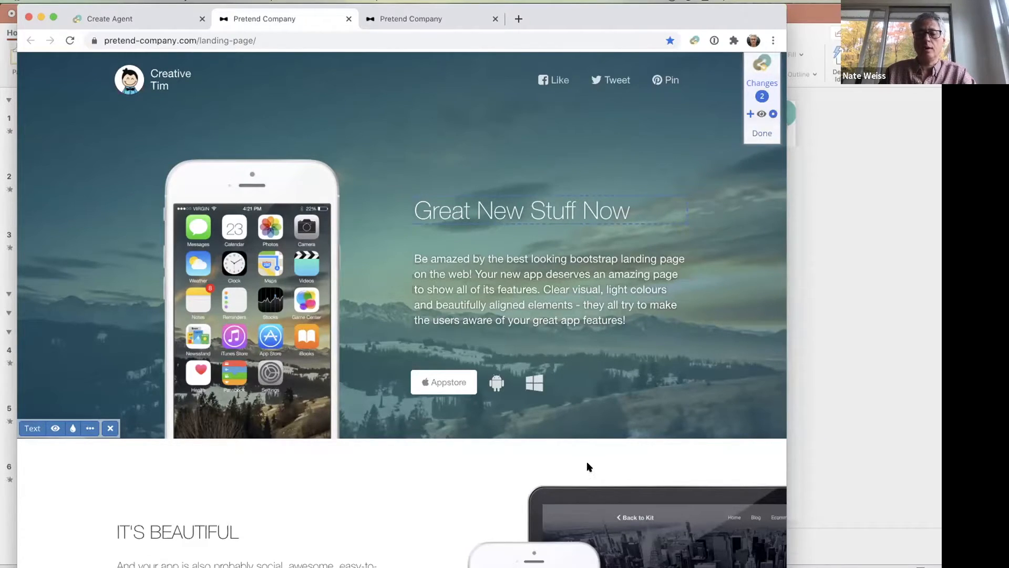
- Compare the landing page with and without variation B's changes, finish the visual editing and proceed to the Create stage
click(763, 113)
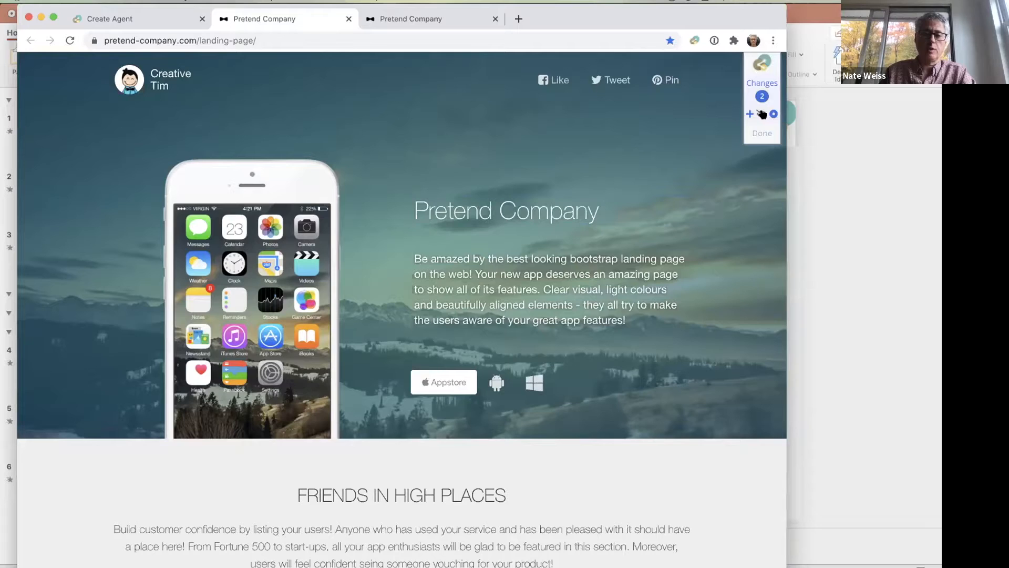
click(763, 114)
click(763, 113)
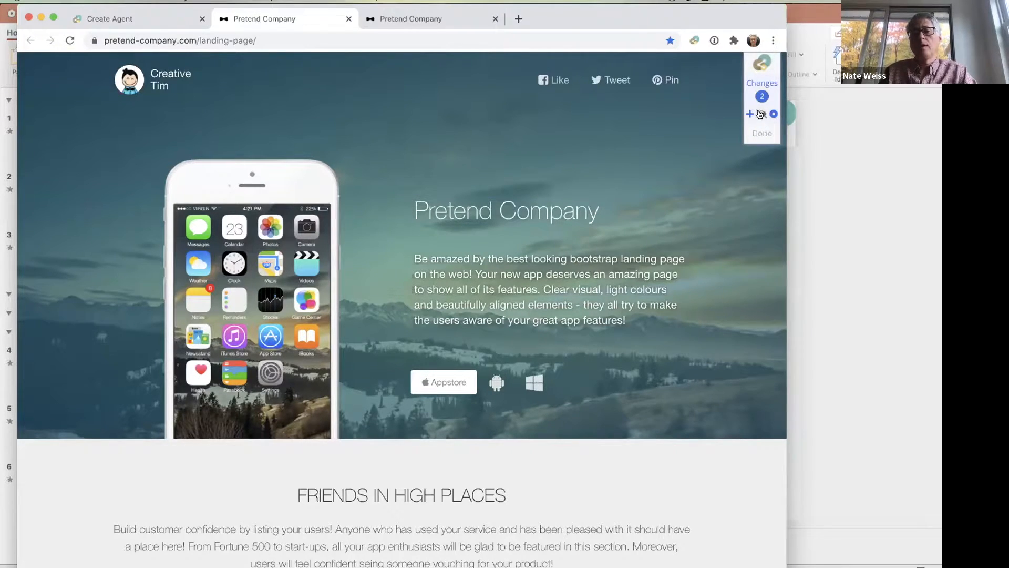
click(761, 114)
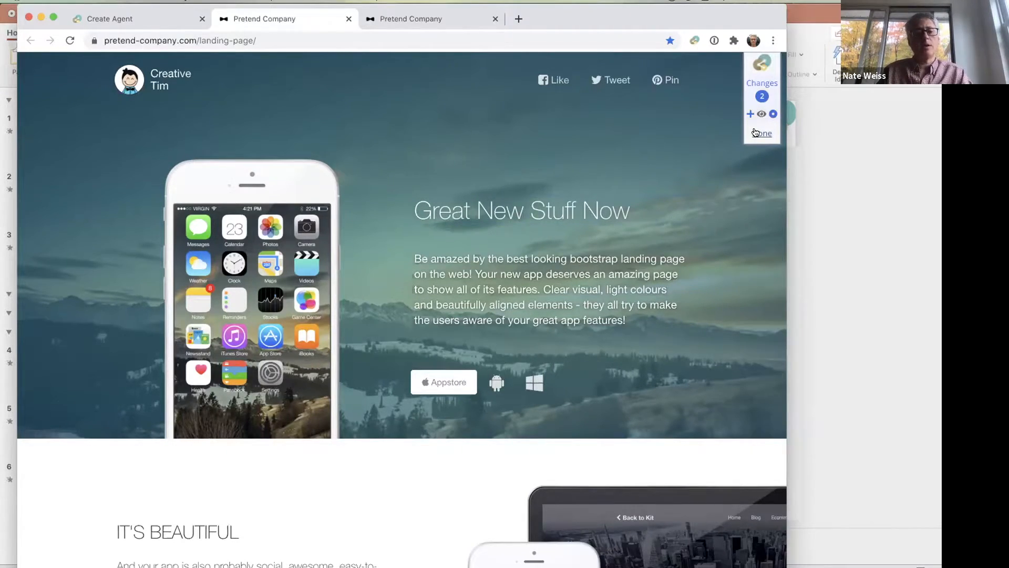
click(756, 132)
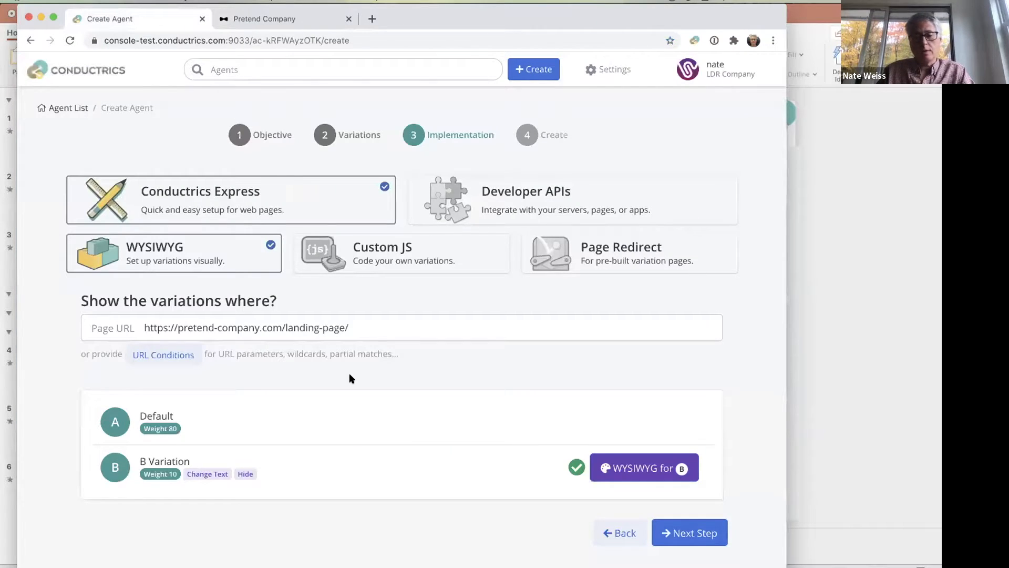
click(699, 528)
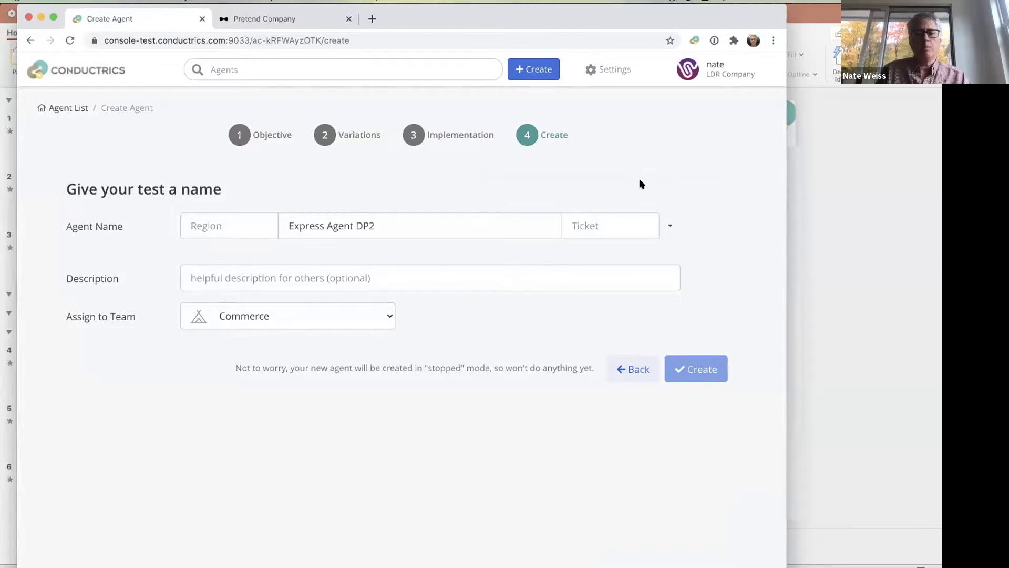
- Try the Freeform naming convention with the agent name "New Headline Test" and clear that name
click(670, 226)
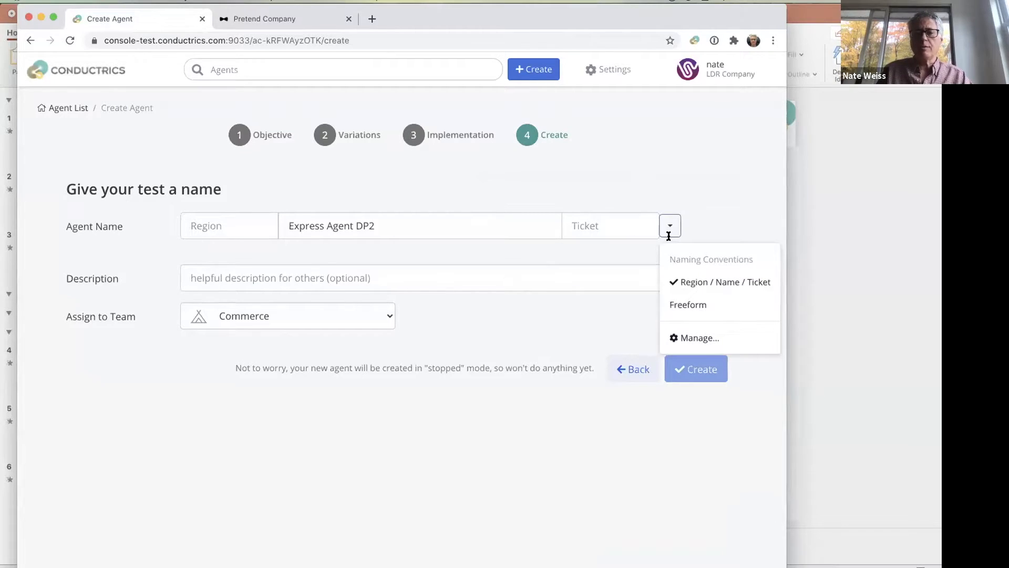
click(687, 305)
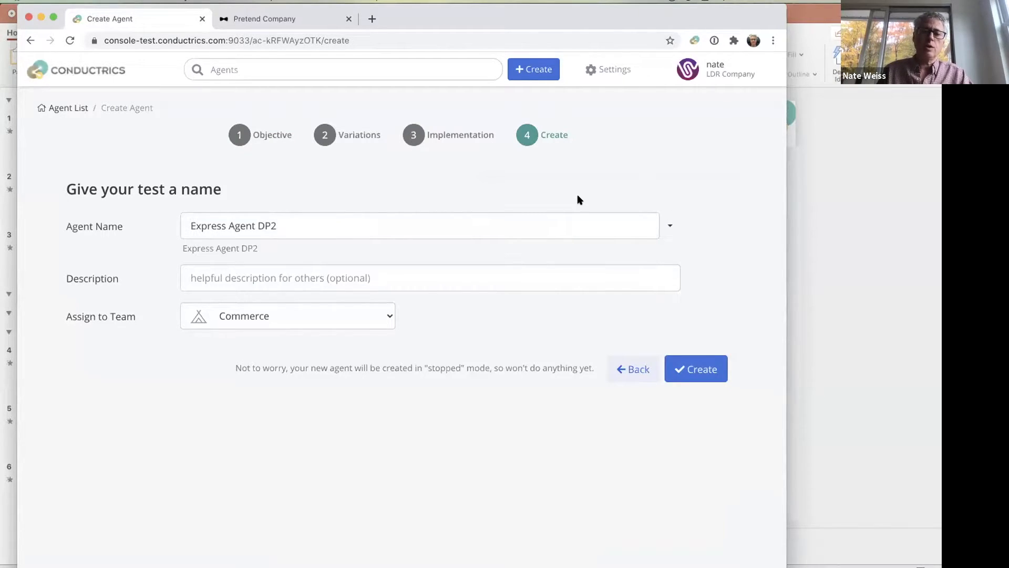
click(356, 228)
key(ctrl+a)
text(New Headline Test)
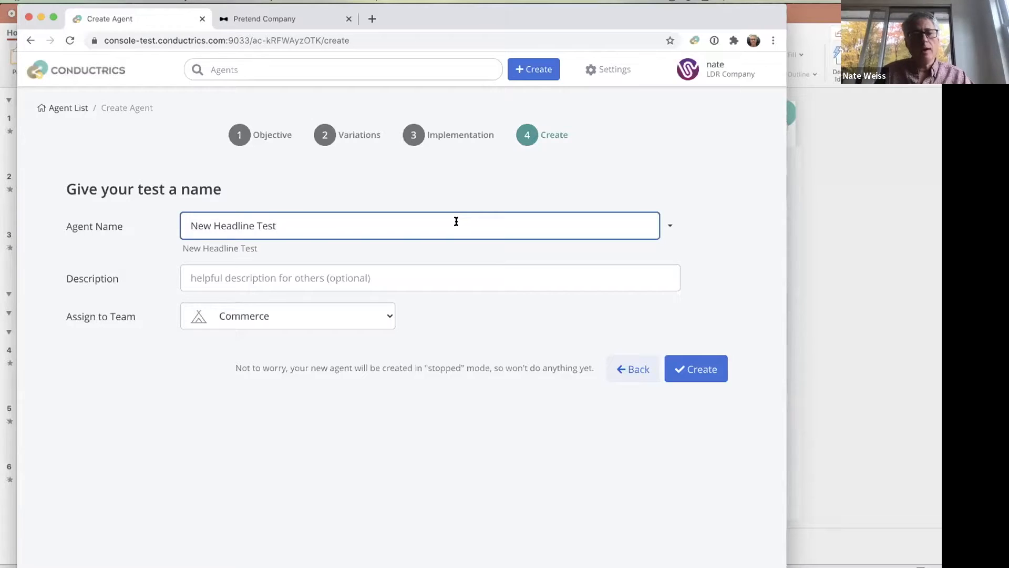
key(super+a)
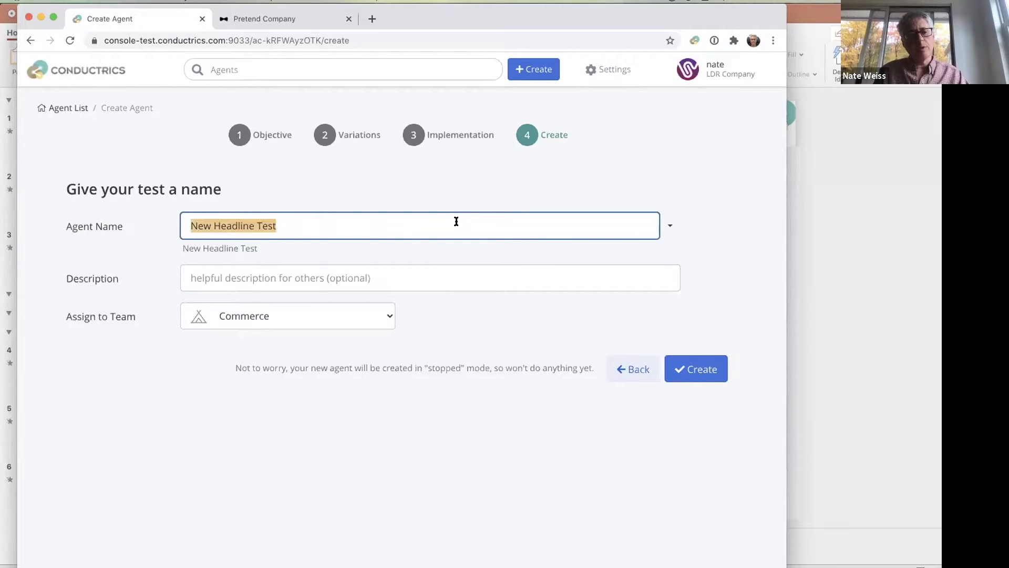
key(BackSpace)
- Use the Region / Name / Ticket convention and name the agent with region US, name Spring Hero Test and ticket 577
click(667, 228)
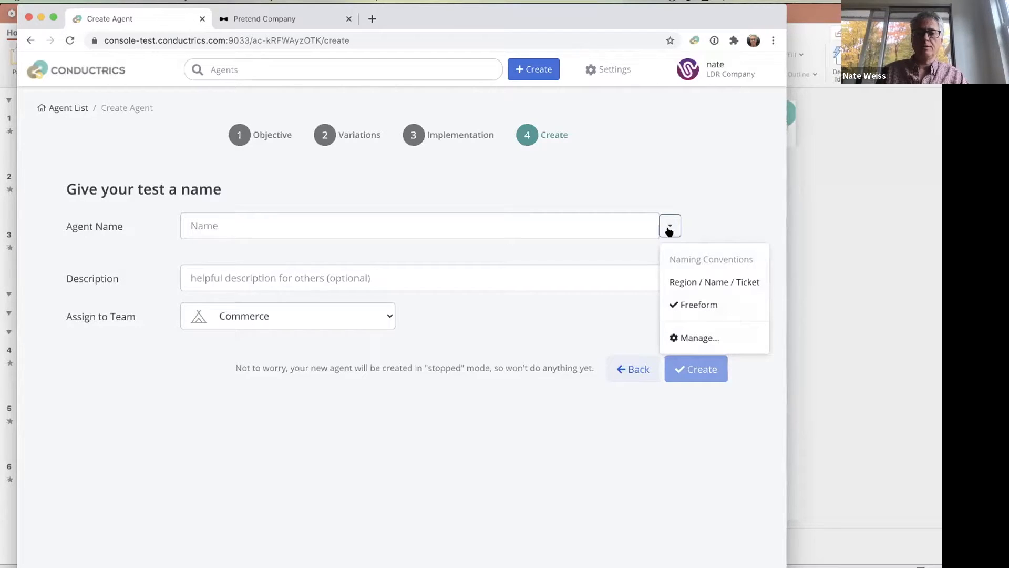
click(688, 283)
click(225, 223)
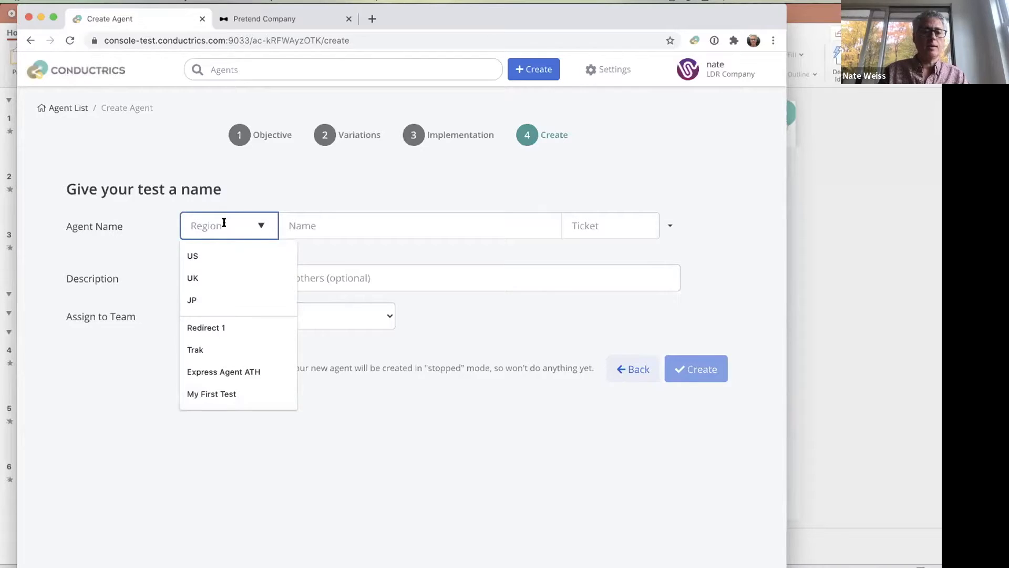
click(219, 256)
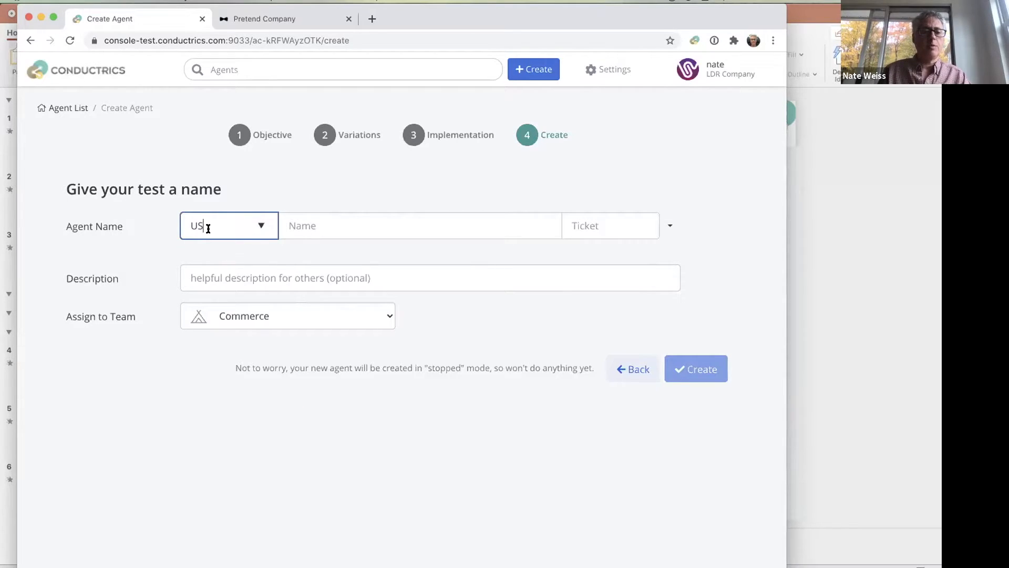
click(329, 221)
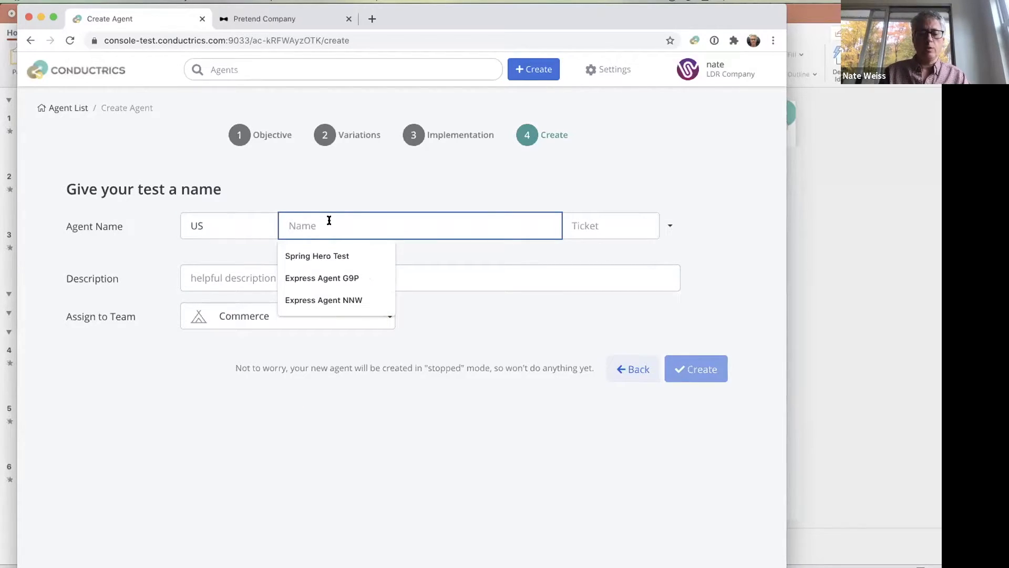
click(313, 255)
click(633, 234)
text(577)
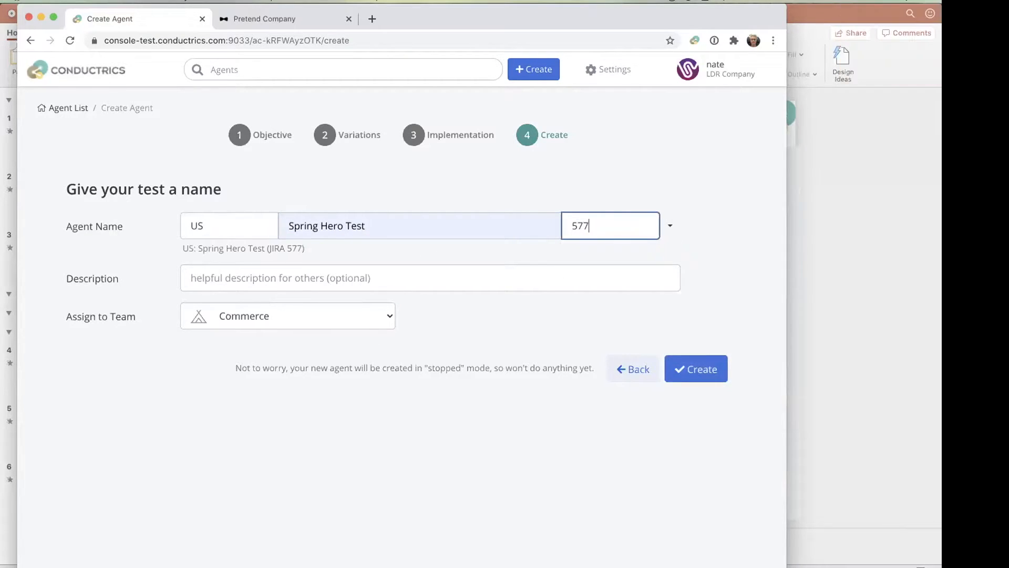
click(704, 245)
- Review how the Region / Name / Ticket naming convention is defined and close its management dialog without changes
click(668, 225)
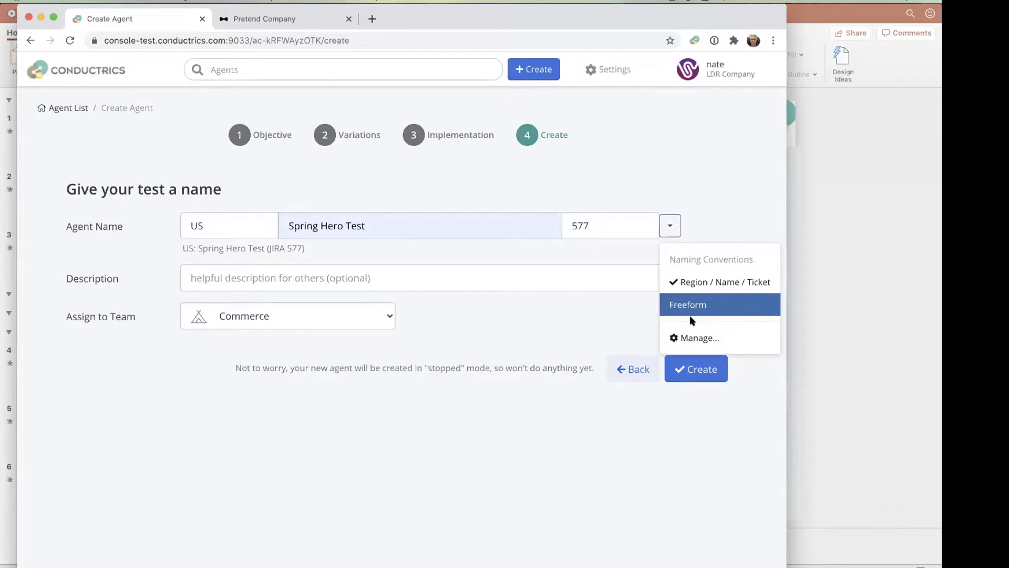
click(694, 338)
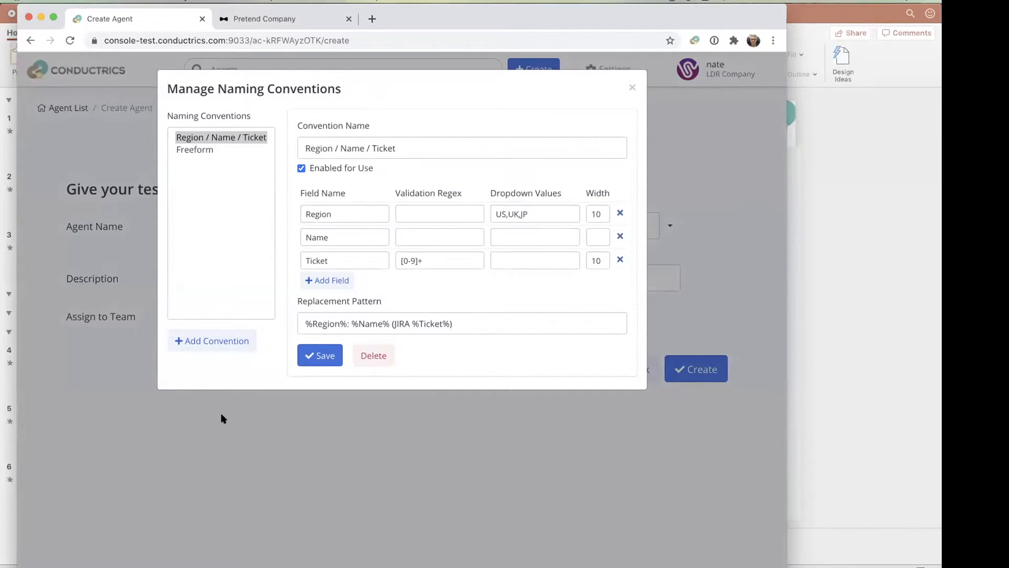
click(627, 88)
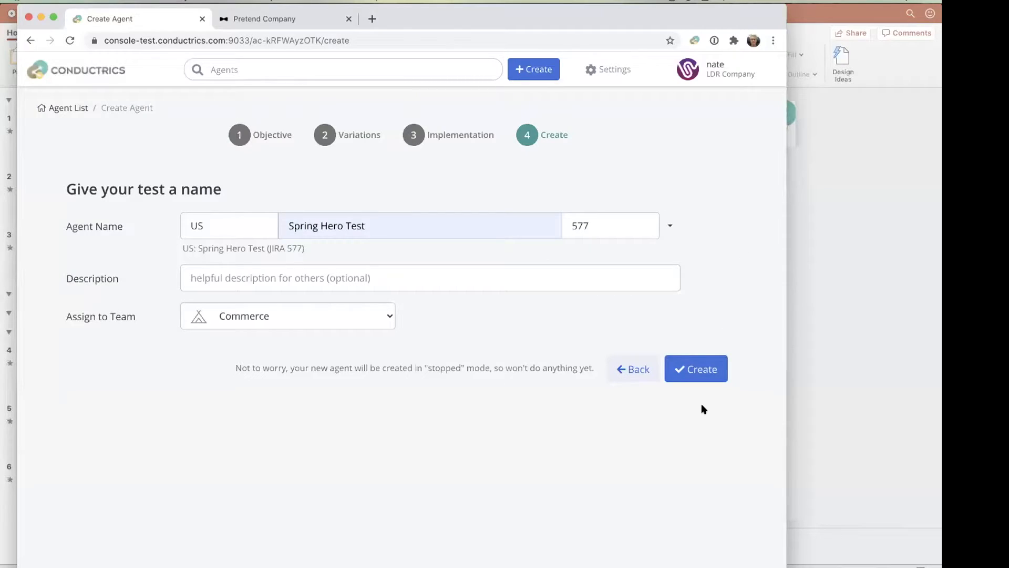
- Assign the agent to the Homepage team and create it
click(257, 315)
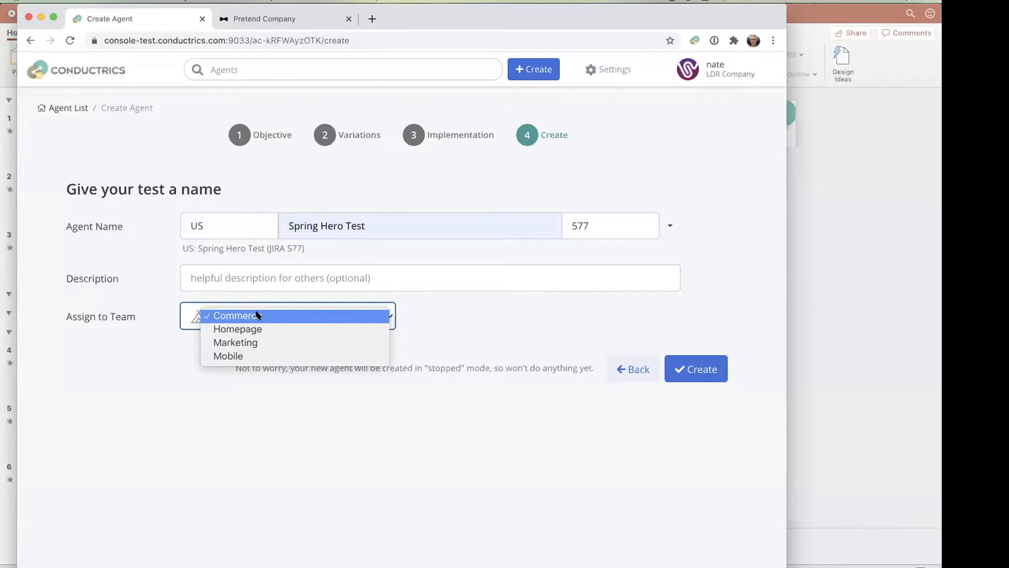
click(257, 329)
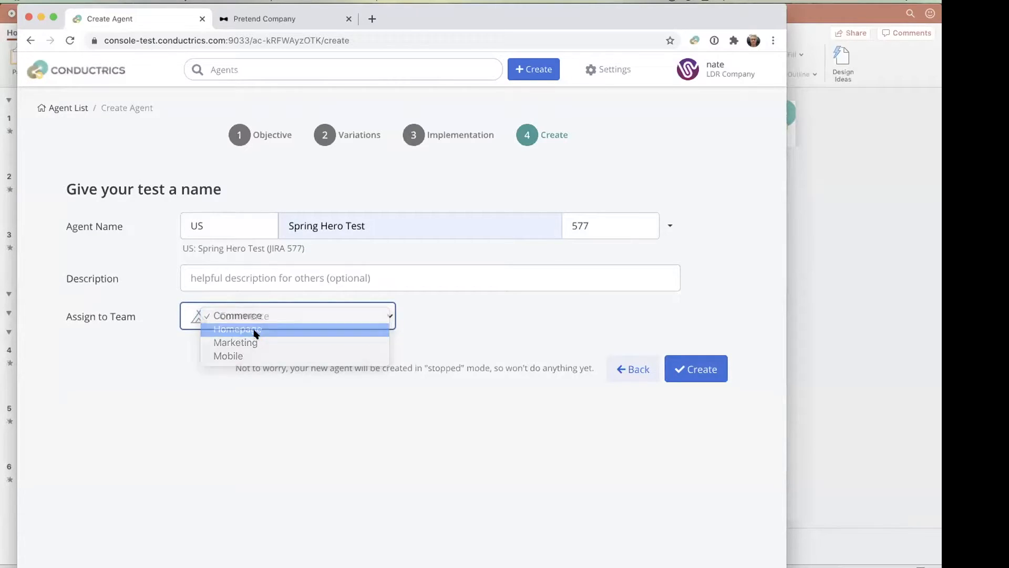
click(697, 368)
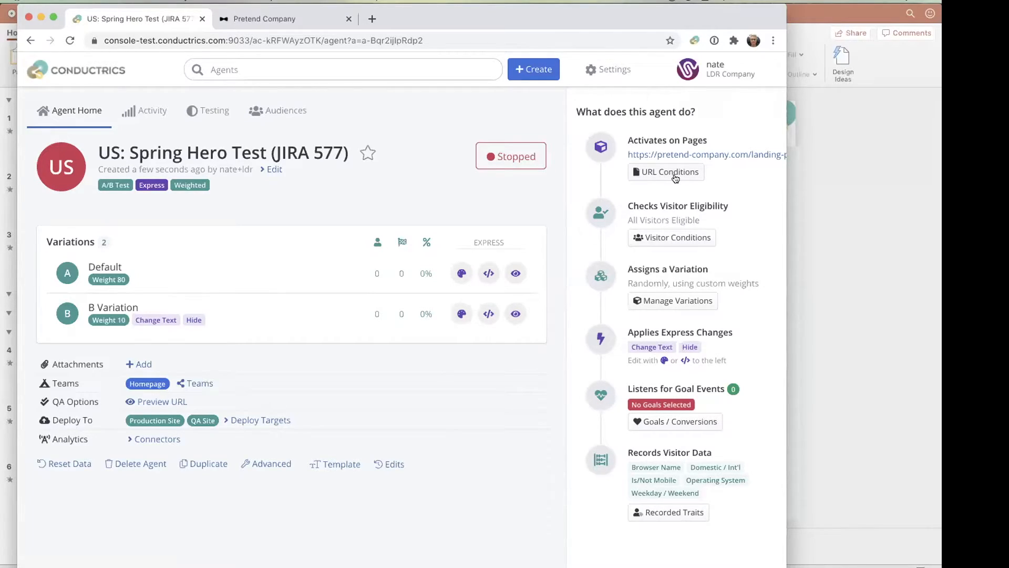
- Start adding a visitor eligibility condition to the agent and look through the traits it can be based on
click(684, 241)
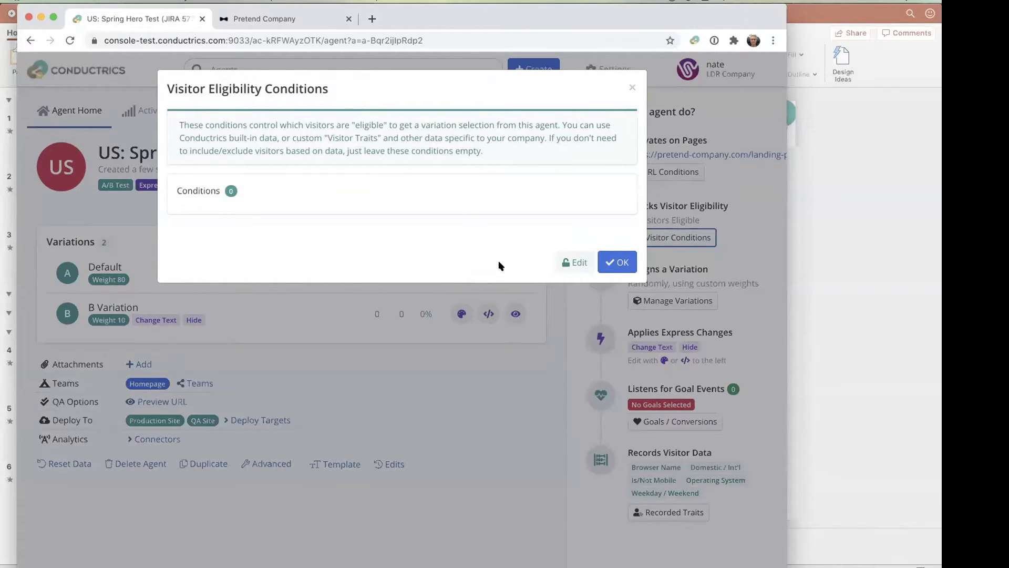
click(577, 261)
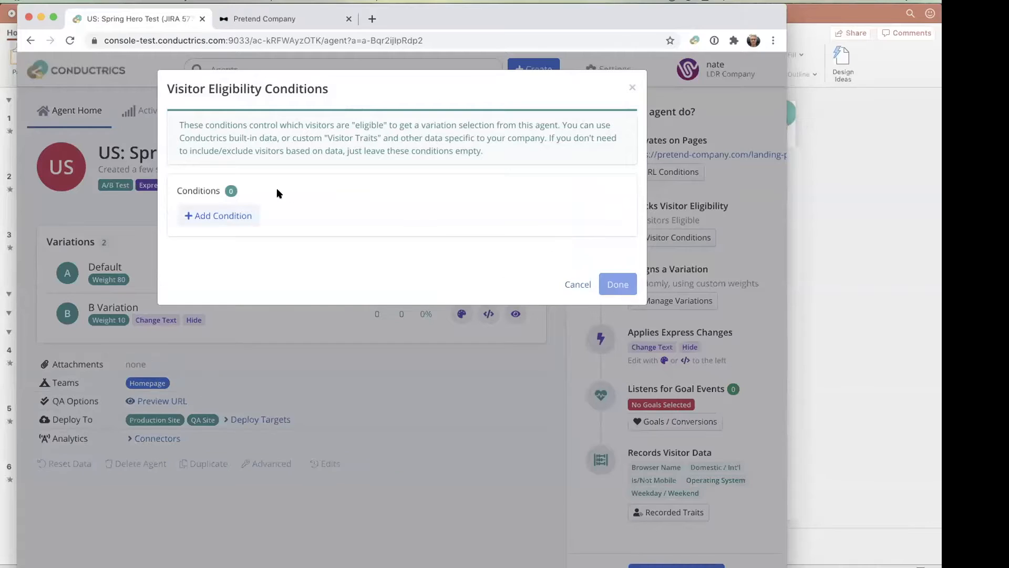
click(223, 215)
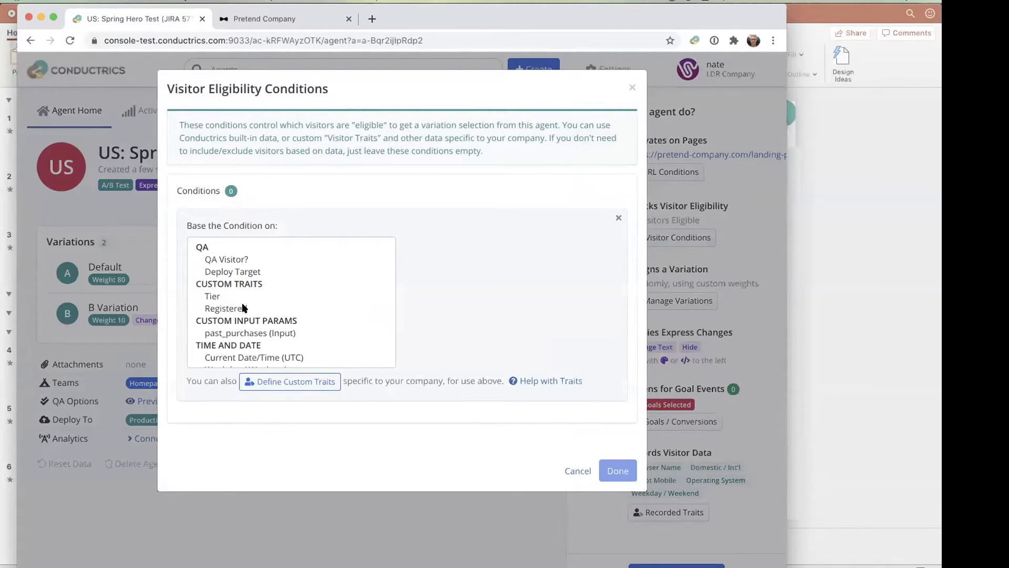
scroll(242, 305, down, 4)
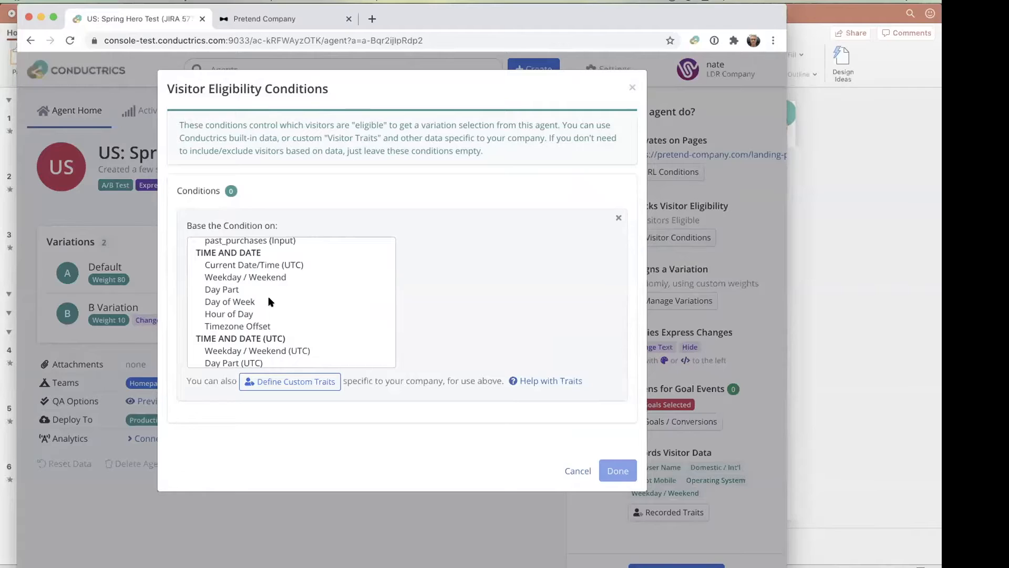
scroll(269, 301, down, 3)
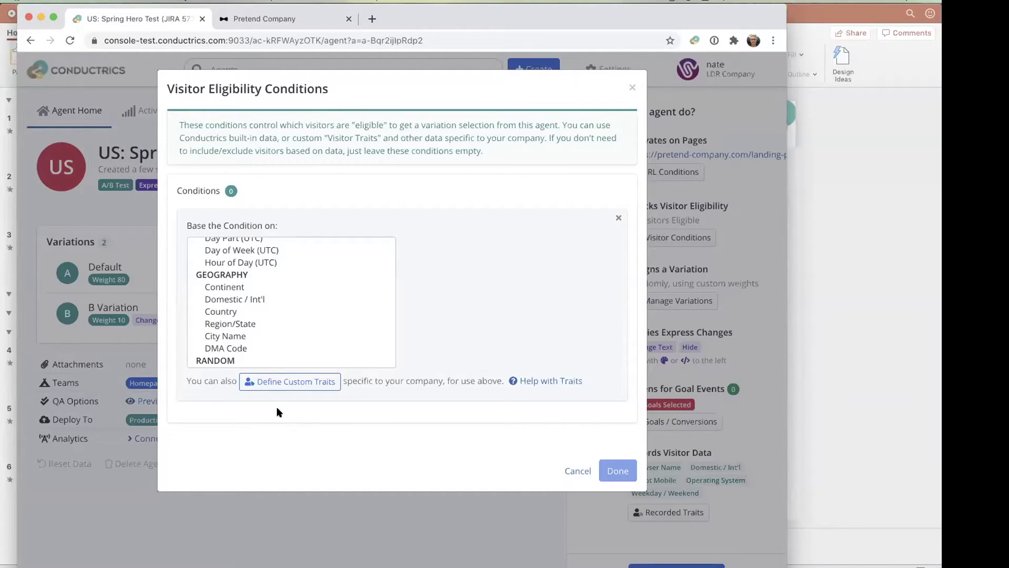
scroll(299, 319, up, 5)
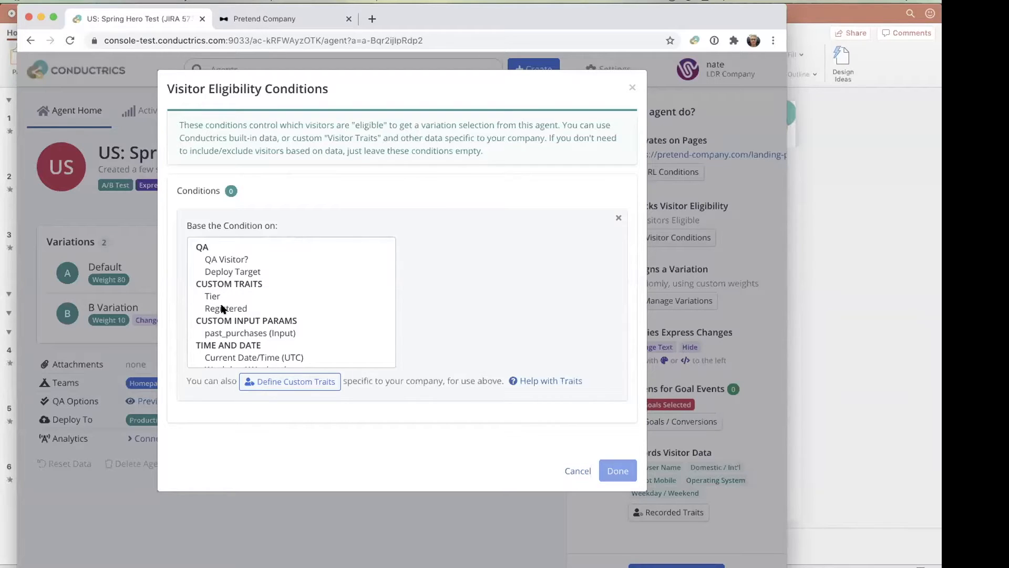
- Start a new custom trait group named "Has Watched Video" with the name-based API code has-watched-video
click(313, 385)
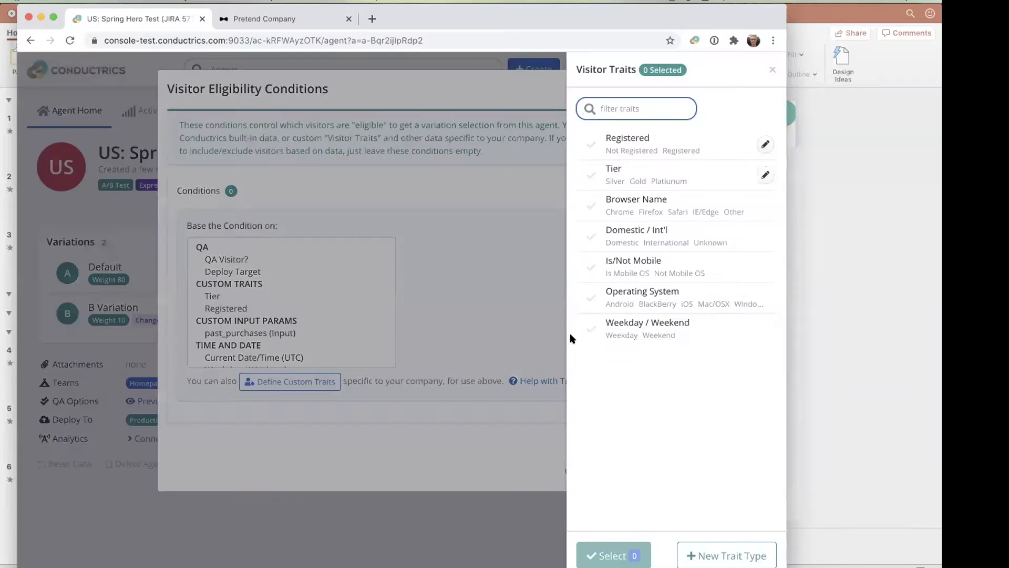
click(746, 558)
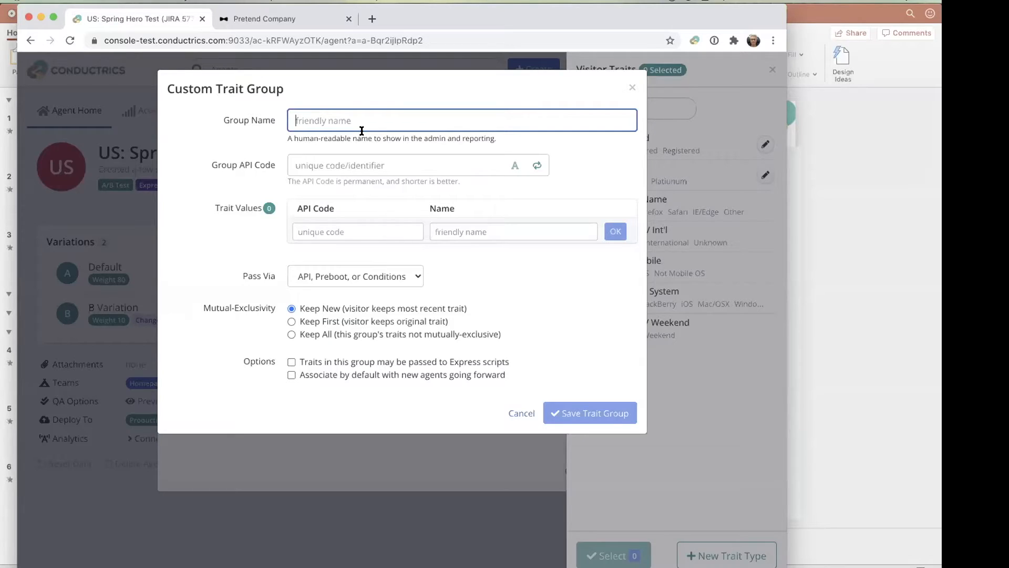
text(Has Watched Video)
key(Tab)
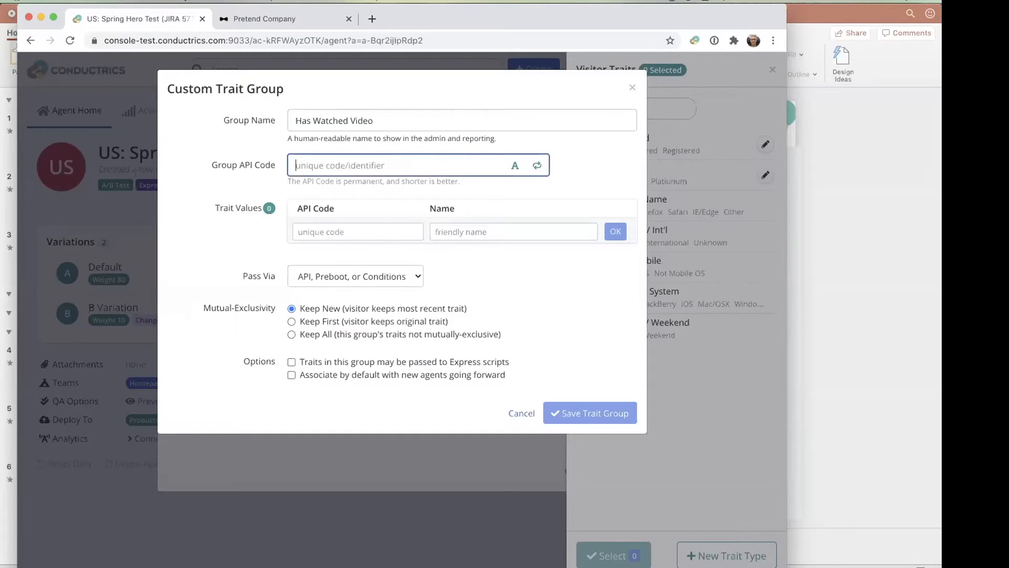
click(517, 167)
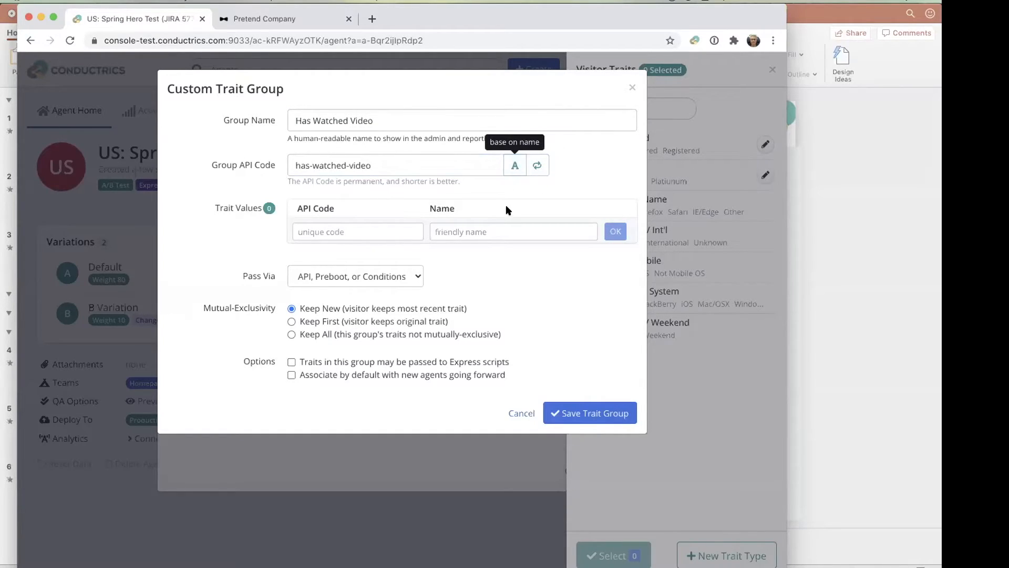
- Add a trait value to the group with API code yes and the friendly name Yes
click(323, 229)
text(yes)
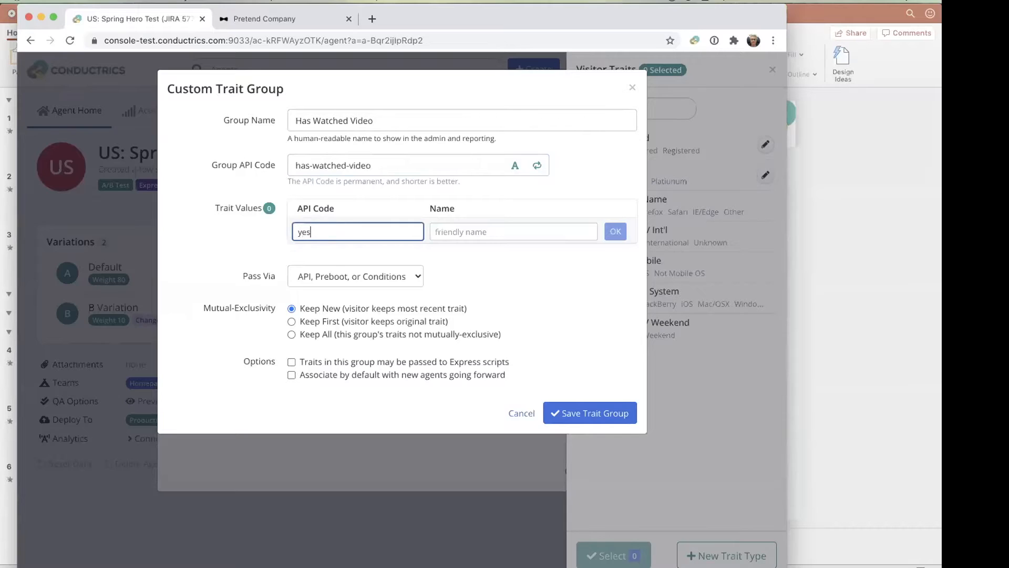
click(524, 231)
text(Yes)
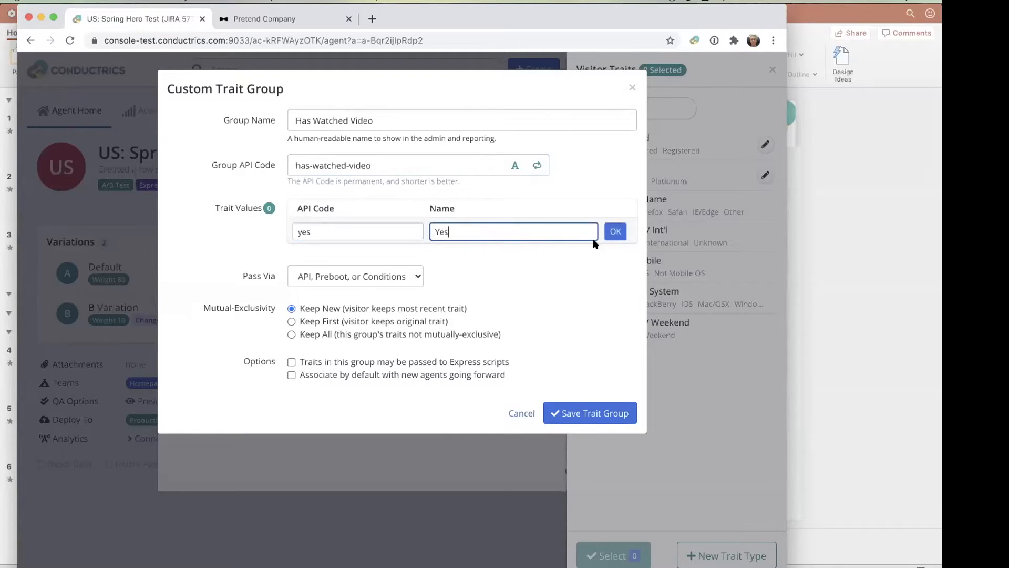
click(614, 232)
- Add a second trait value with API code no and make its friendly name Watched
text(no)
key(Tab)
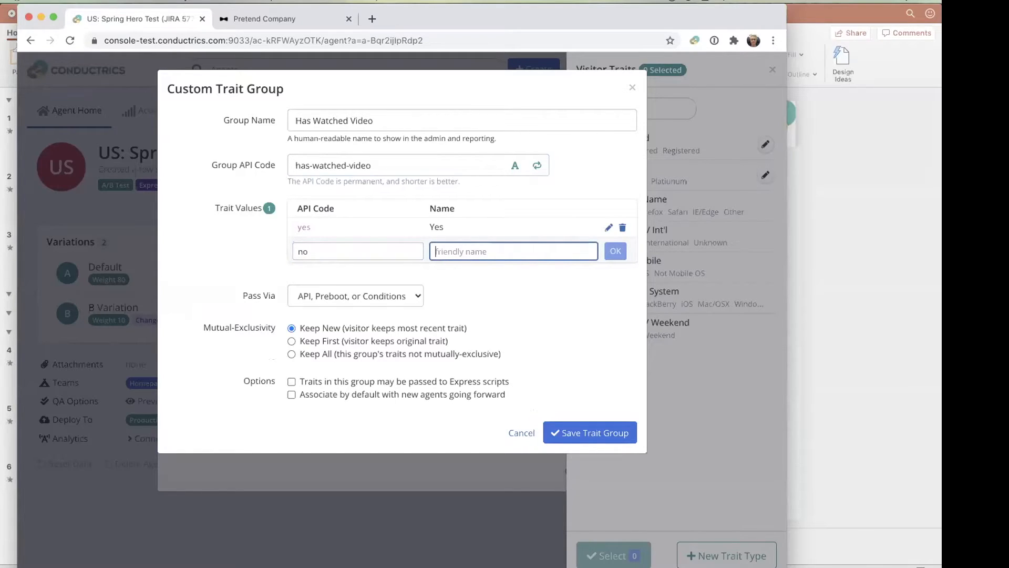
text(Hasn)
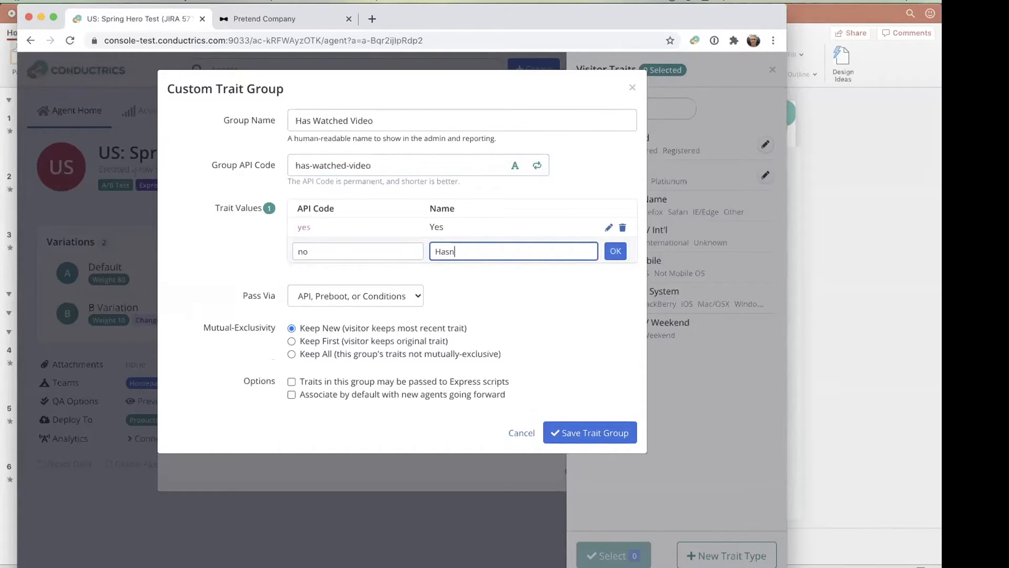
text('t Watched)
click(616, 251)
click(609, 227)
click(483, 266)
drag(465, 271, 436, 271)
key(BackSpace)
click(615, 270)
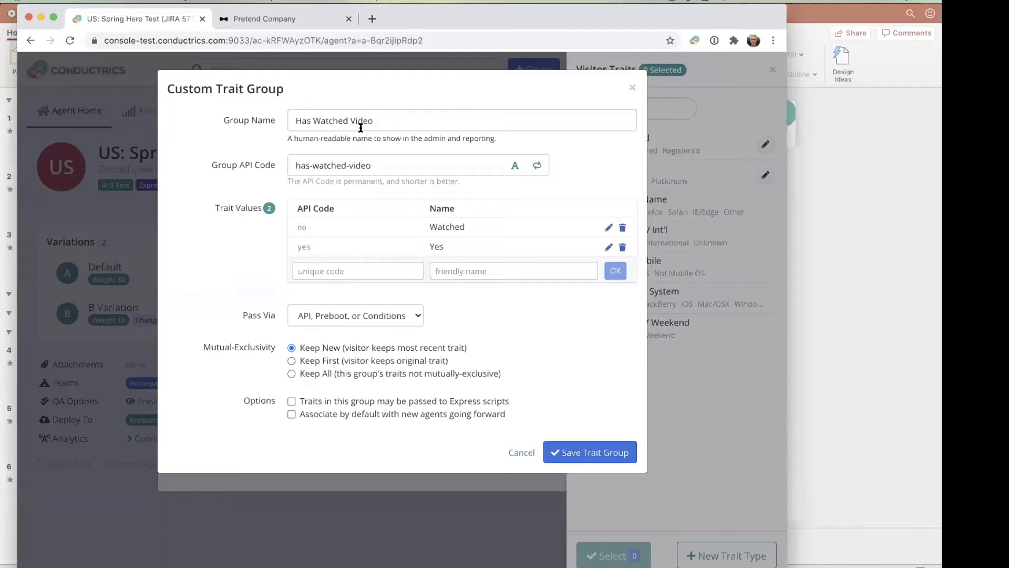
- Check the ways the trait can be passed, keep API, Preboot, or Conditions, and save the trait group
click(347, 318)
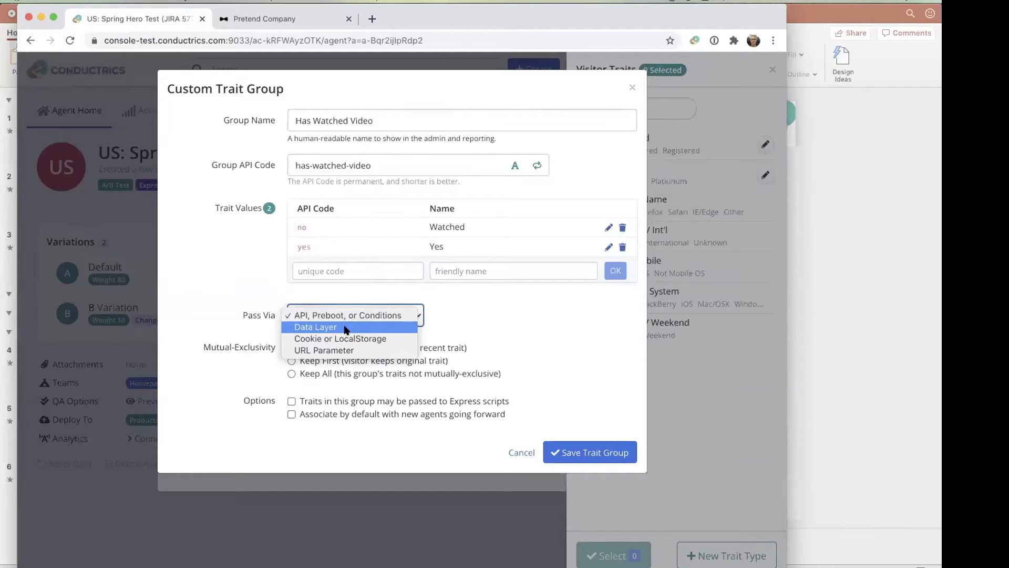
click(512, 328)
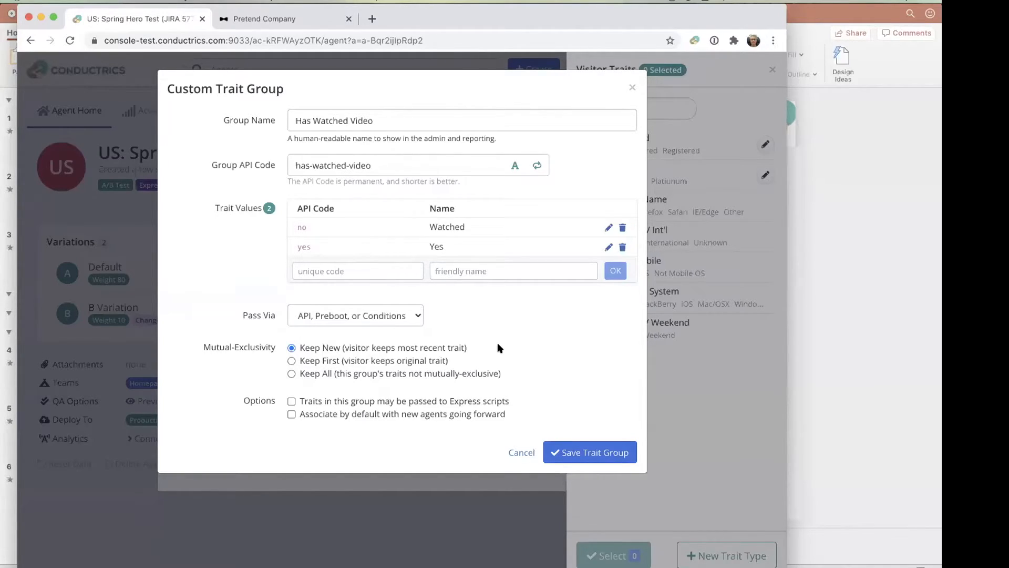
click(581, 451)
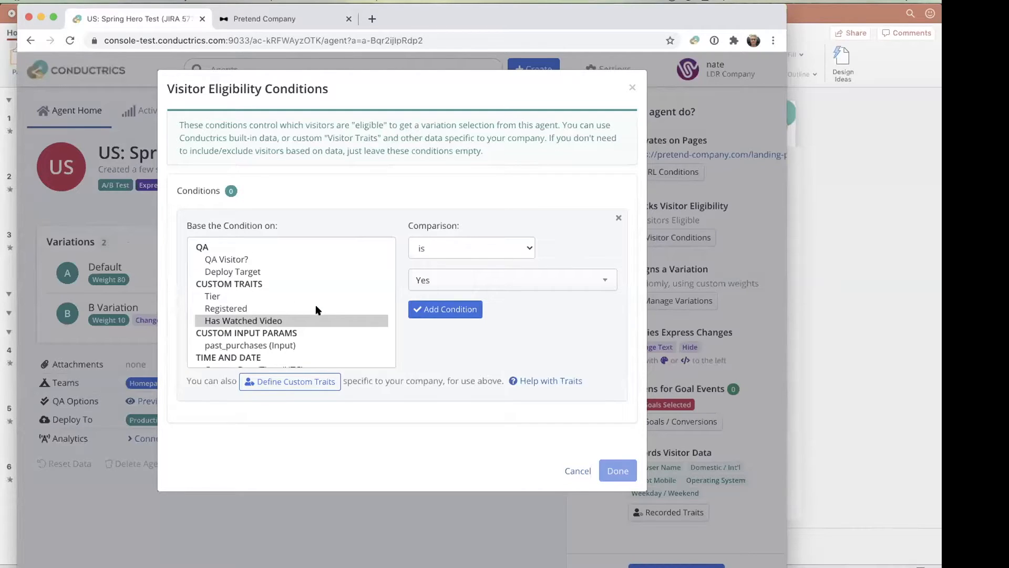
- Add the condition that Has Watched Video is Yes, name the eligibility conditions "Have Watched", and apply them
click(430, 308)
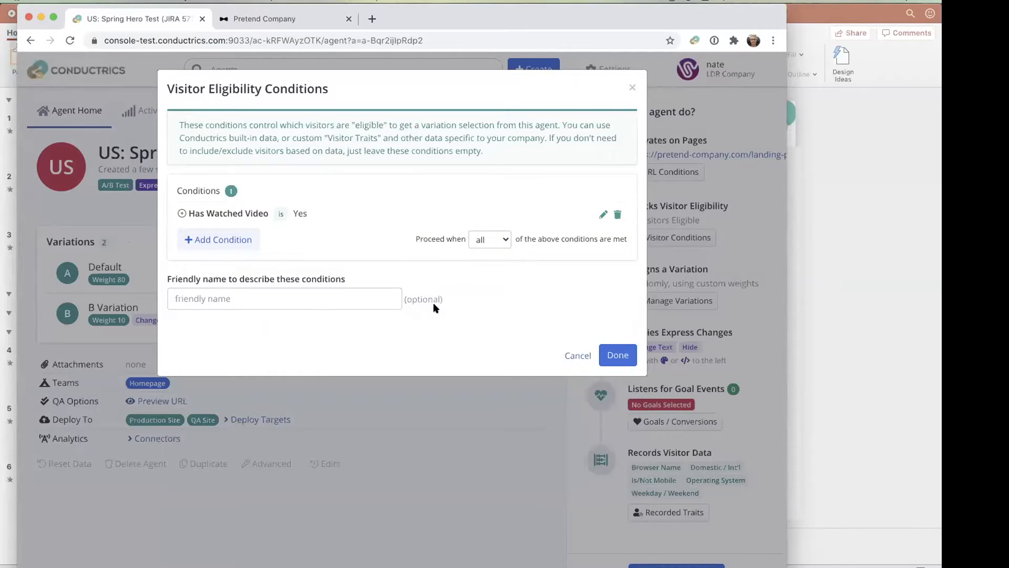
click(308, 299)
text(Have Watched)
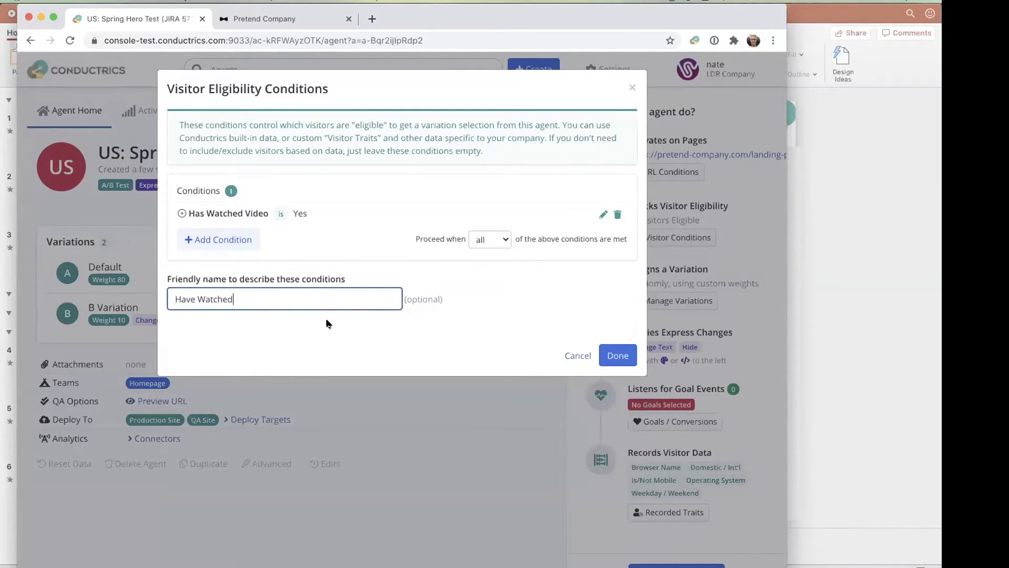
click(626, 357)
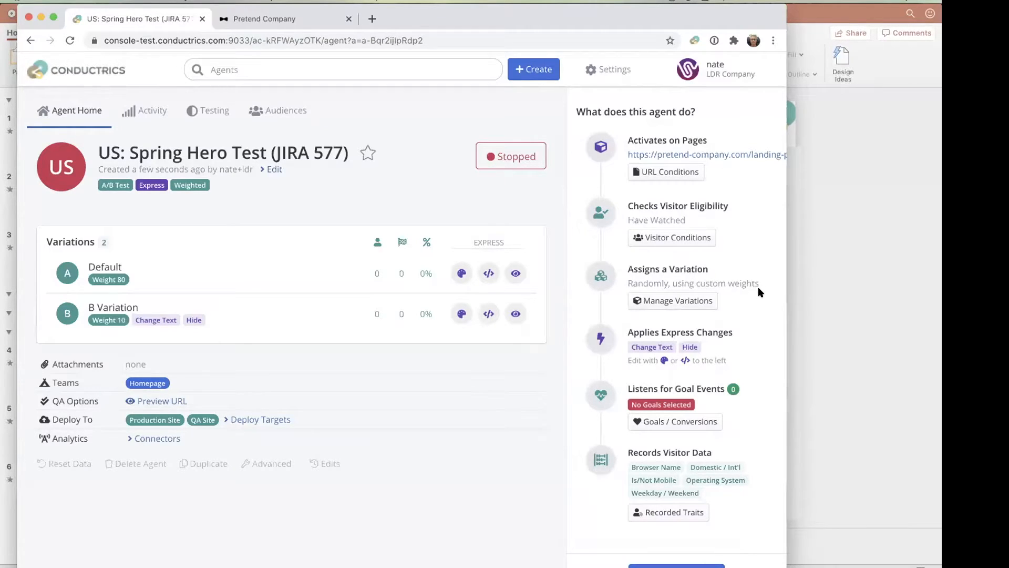
click(682, 300)
click(465, 447)
- Start a new goal type for the agent and name it Purchase
click(697, 423)
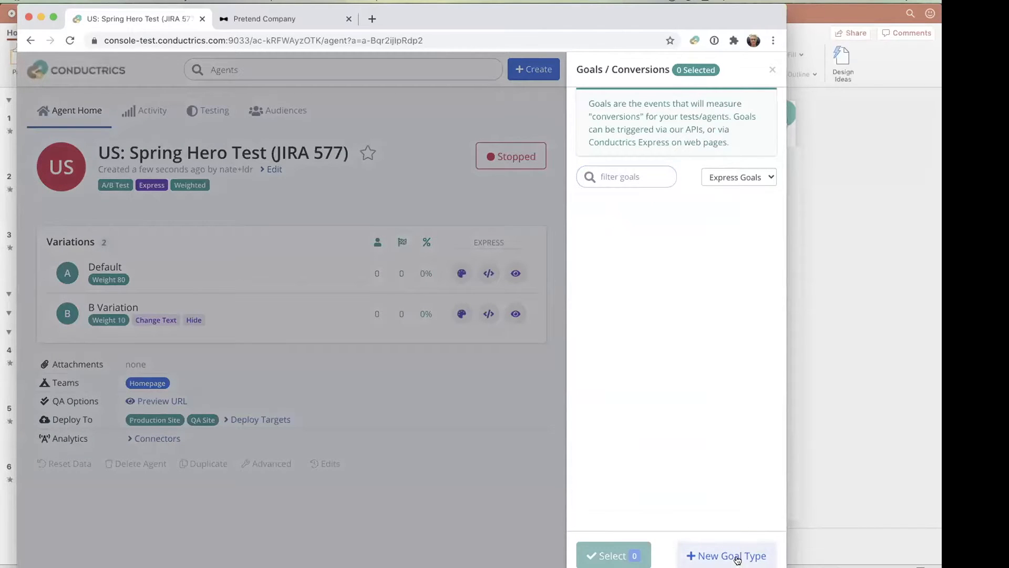
click(465, 525)
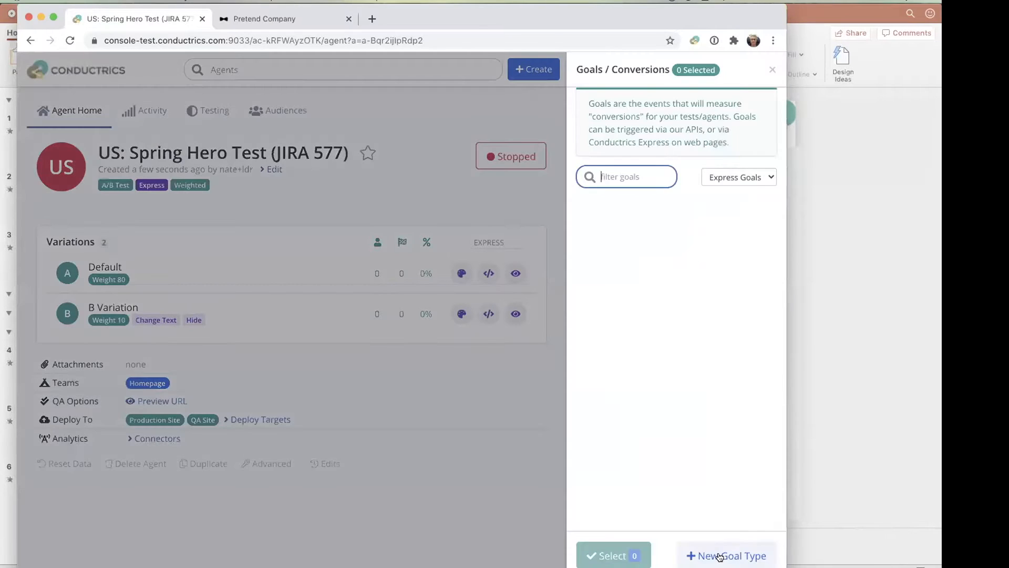
click(723, 555)
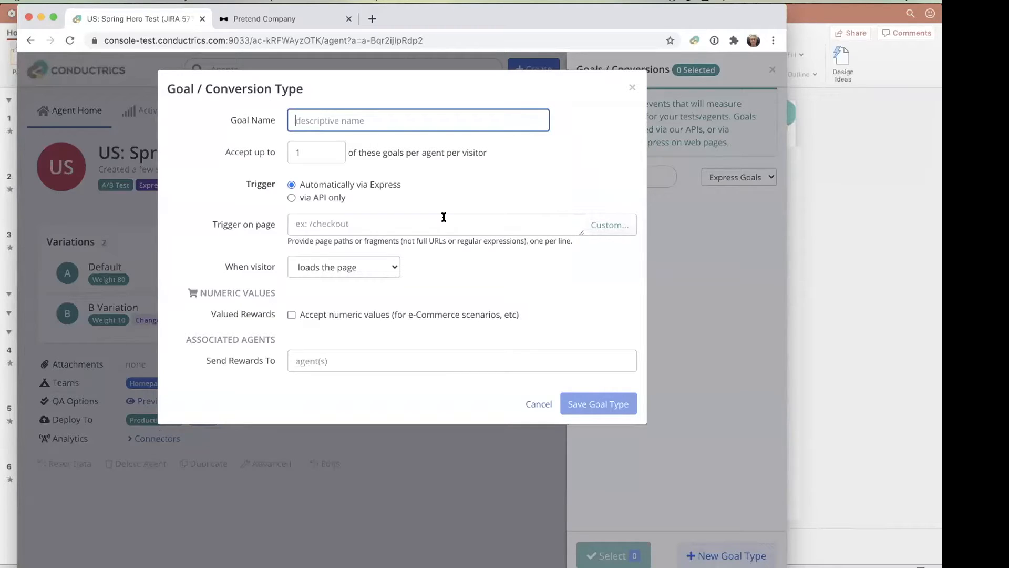
text(Pretend)
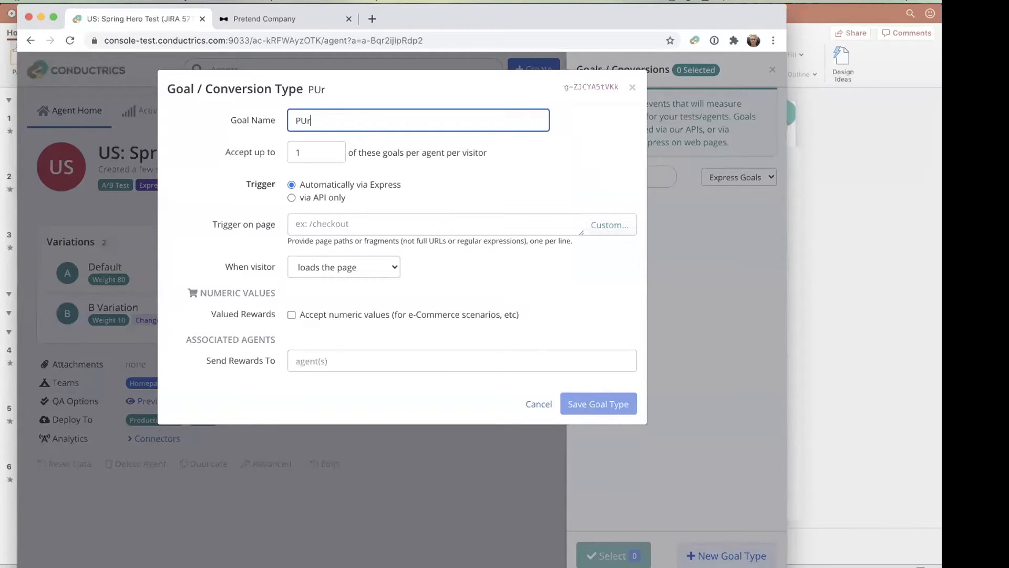
key(BackSpace)
key(BackSpace)
key(BackSpace)
key(BackSpace)
key(BackSpace)
key(BackSpace)
text(urchase)
click(471, 185)
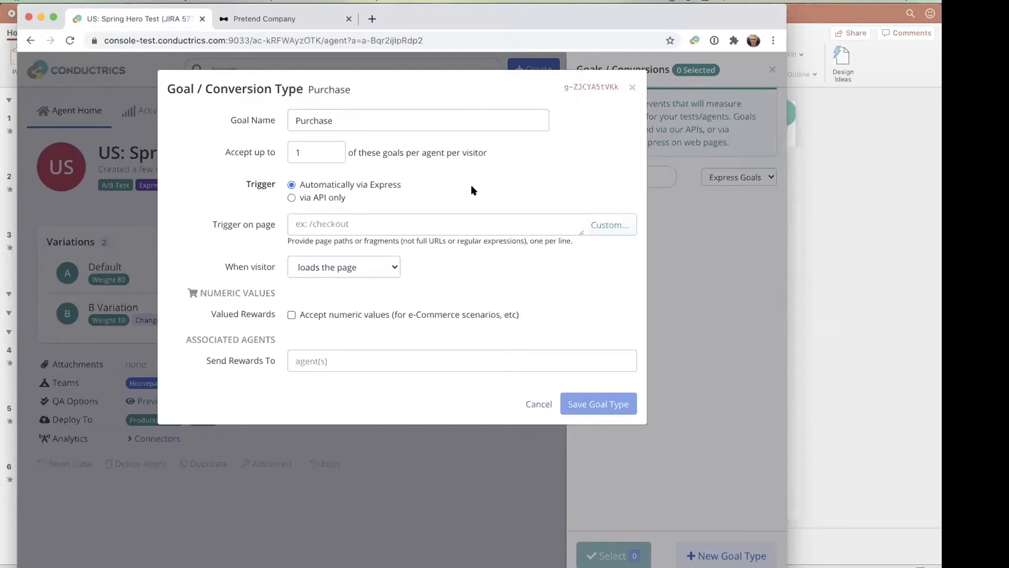
- Set the Purchase goal to trigger on the page path /thank-you
click(296, 225)
text(/)
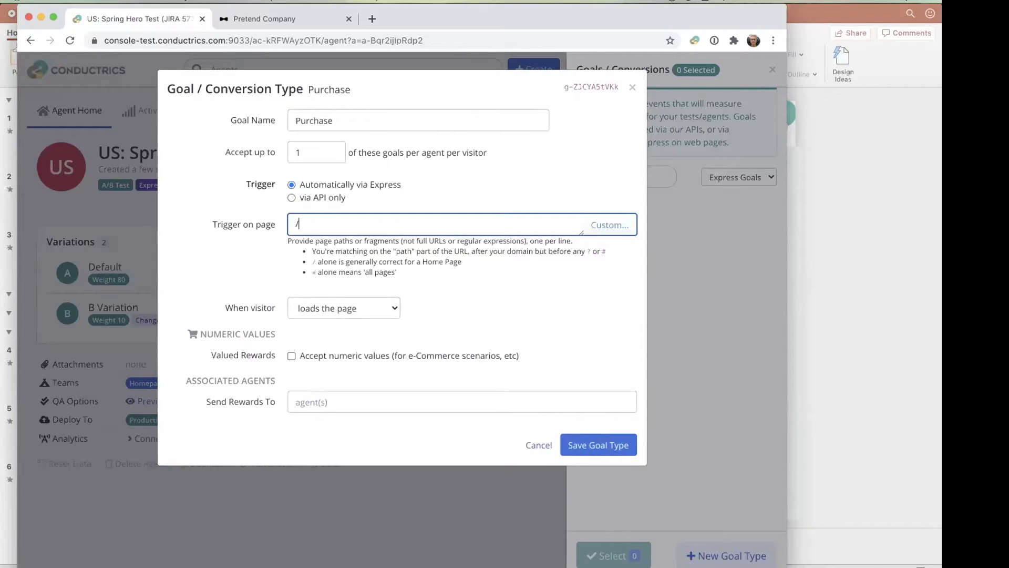
text(thank-you)
click(470, 303)
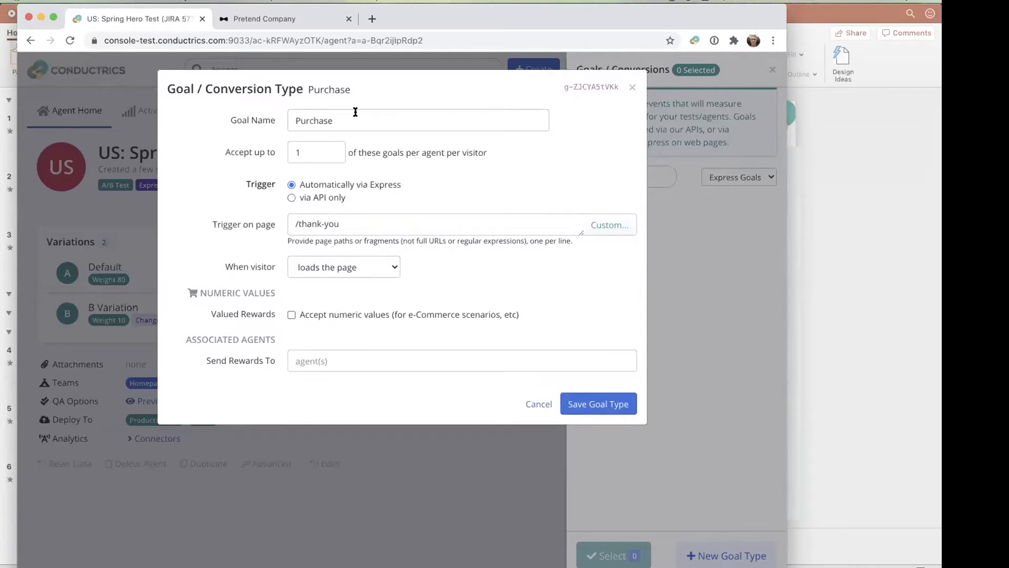
- Try the "clicks on" trigger for the Purchase goal, look through the other visitor actions, and return to "loads the page"
click(386, 267)
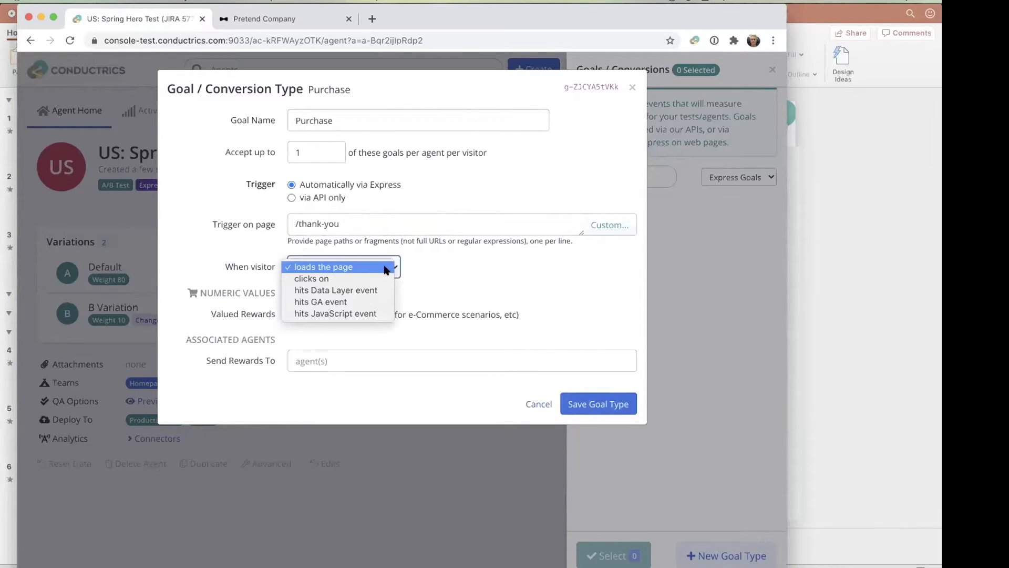
click(370, 278)
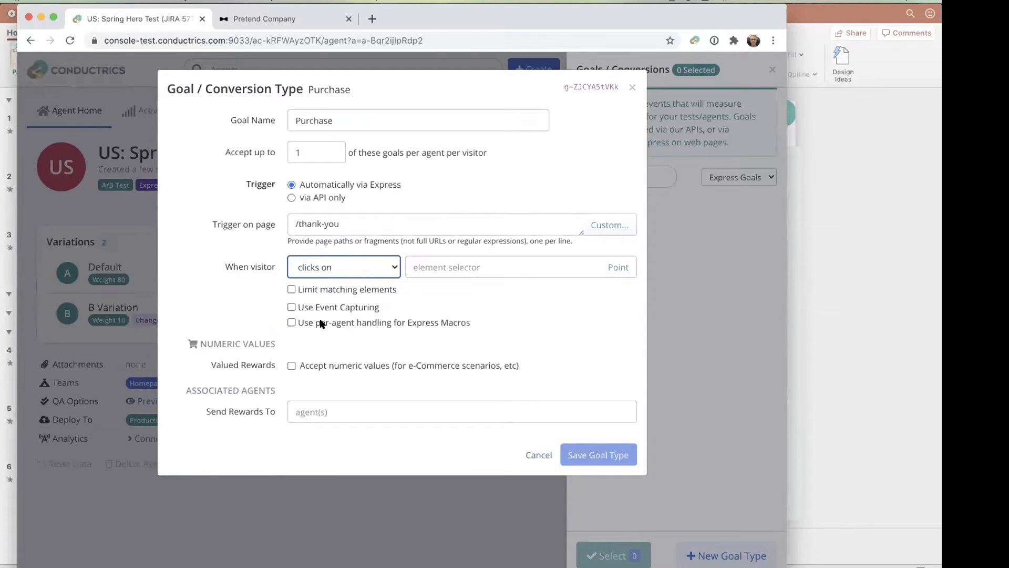
mouse_move(337, 304)
click(337, 272)
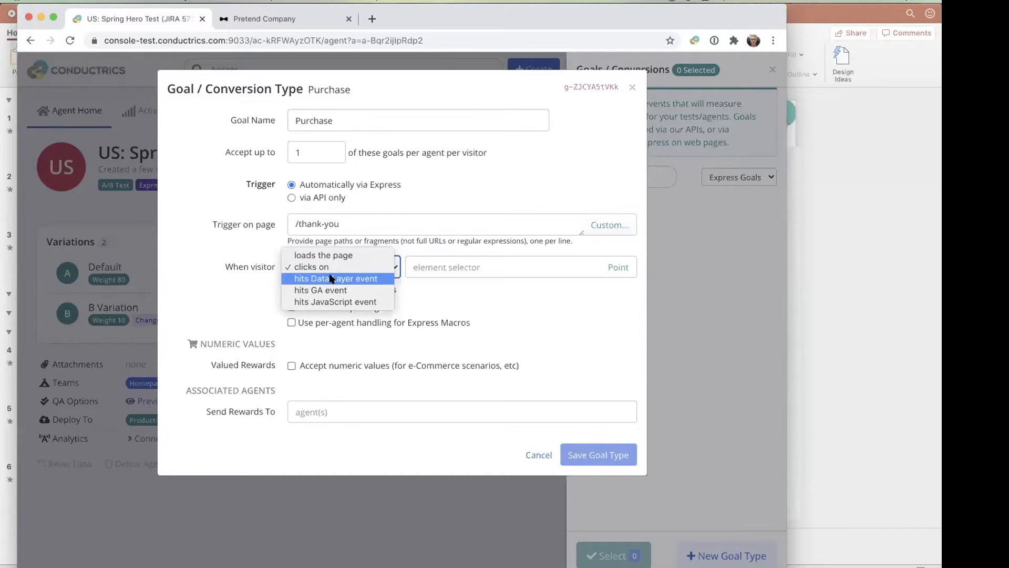
click(250, 298)
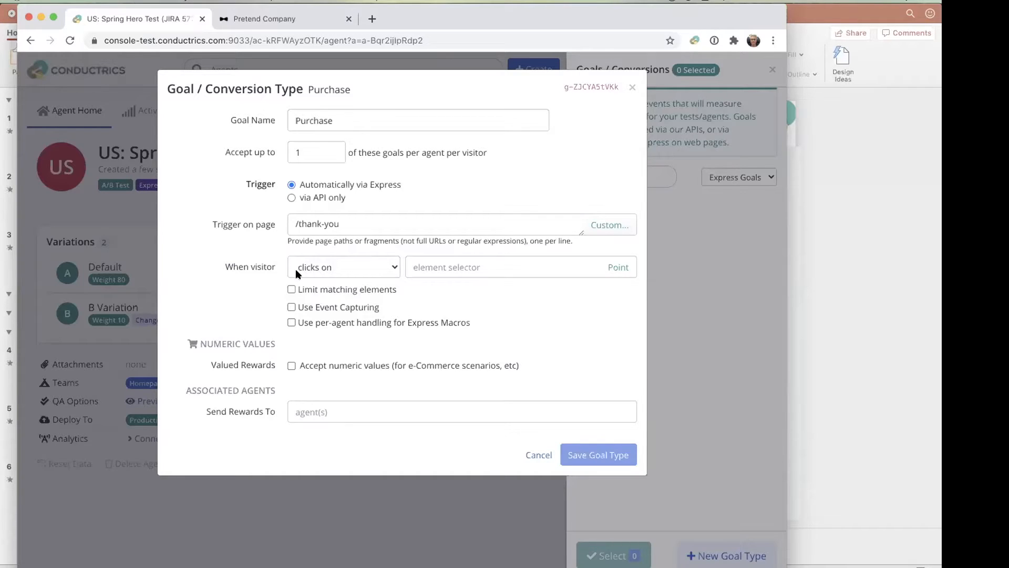
click(352, 259)
click(352, 259)
click(489, 309)
- Look at the settings for accepting numeric values on the Purchase goal and leave that option disabled
click(357, 316)
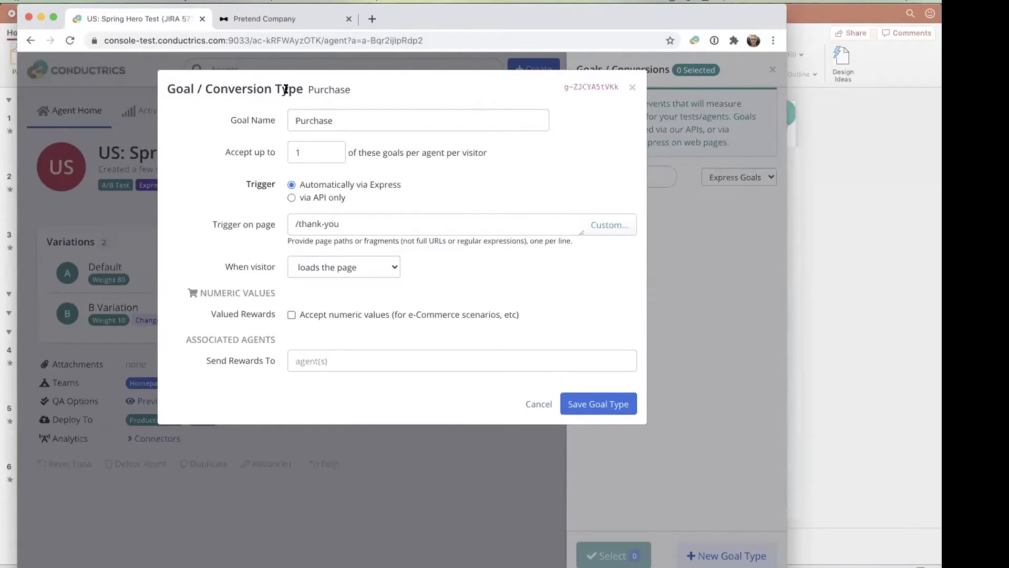
click(321, 315)
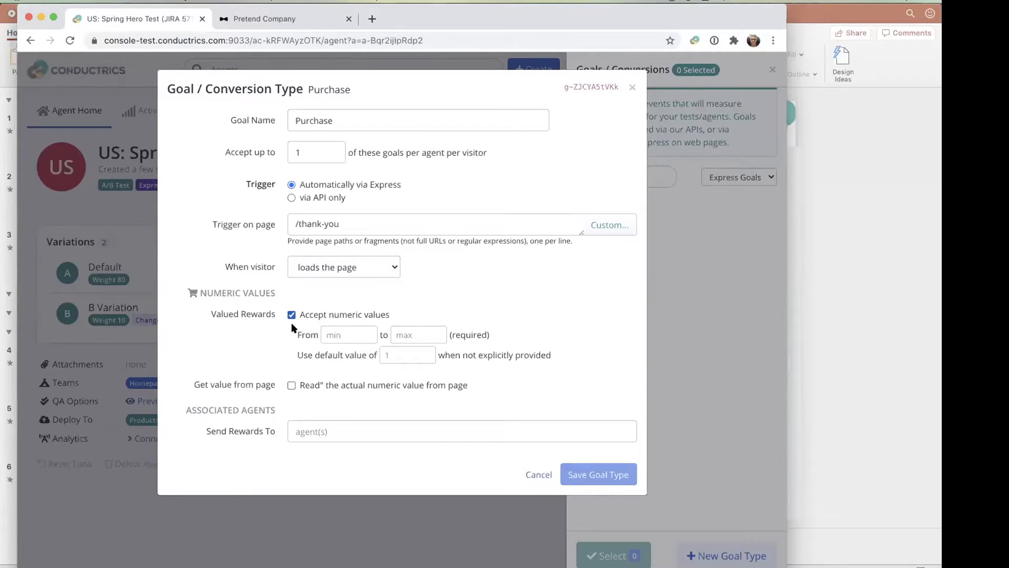
click(317, 314)
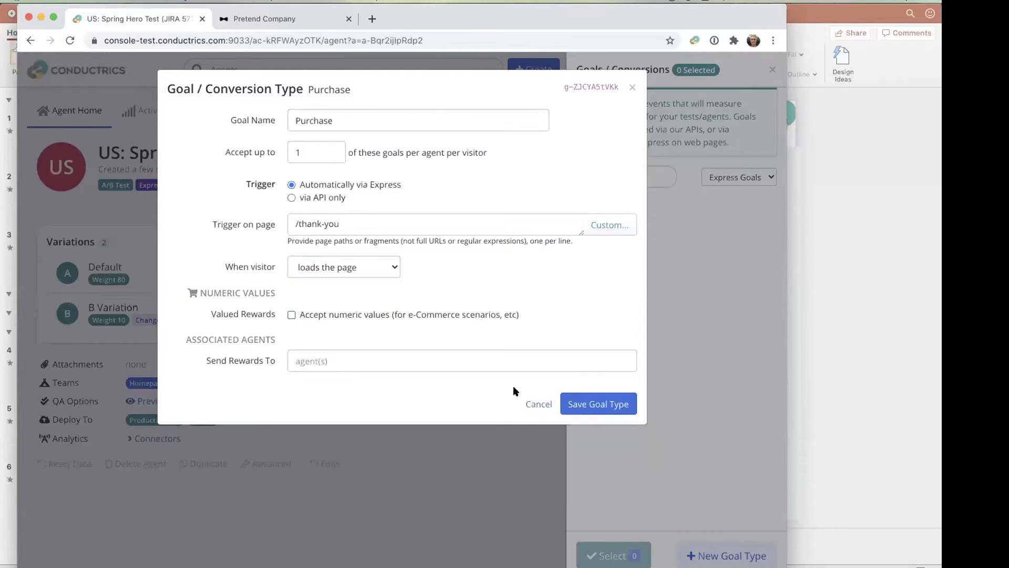
- Save the Purchase goal type and select it as the agent's goal event
click(596, 404)
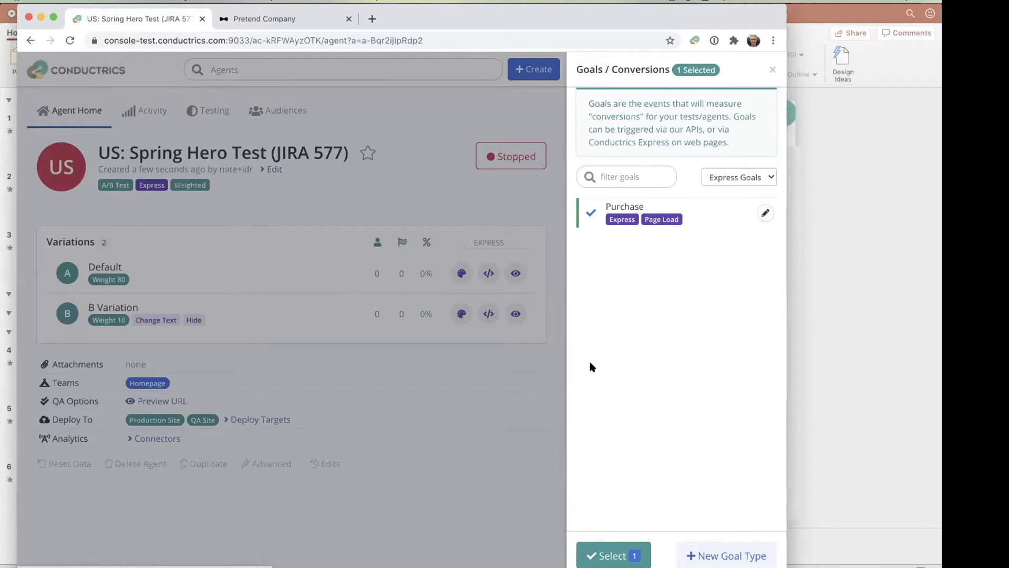
click(613, 557)
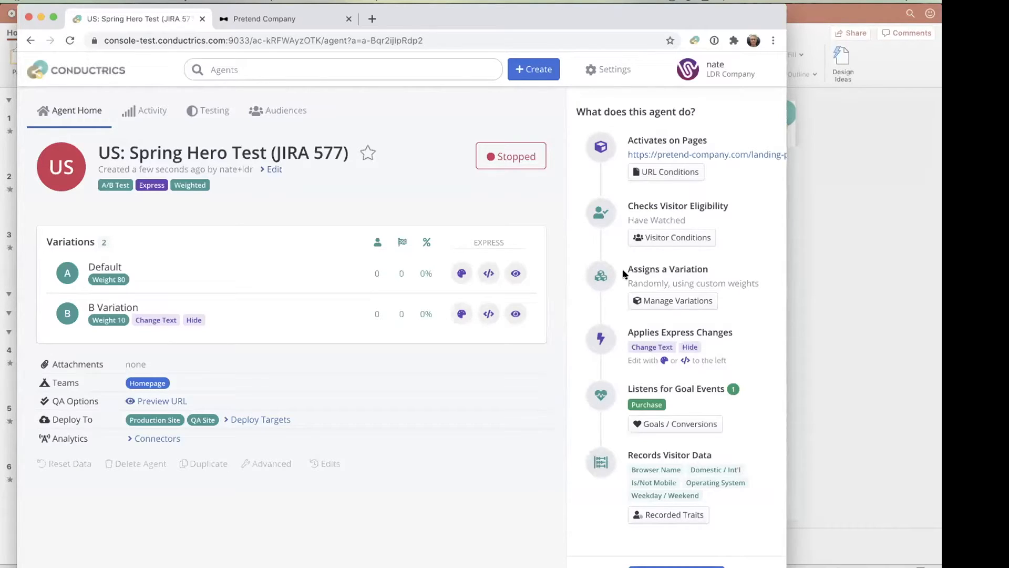
- Include the Tier trait in the visitor data the agent records and save the agent's changes
mouse_move(633, 343)
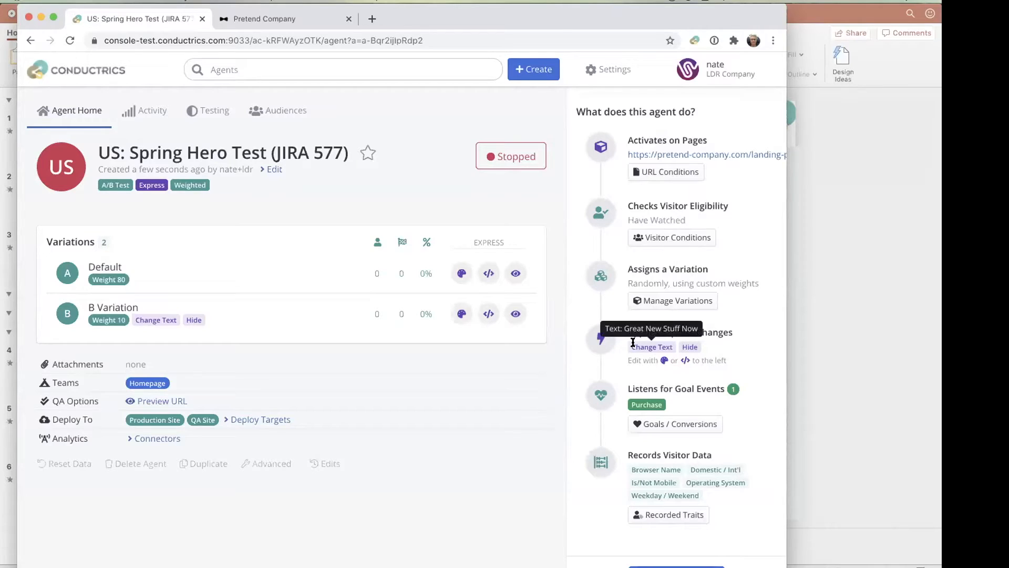
mouse_move(134, 317)
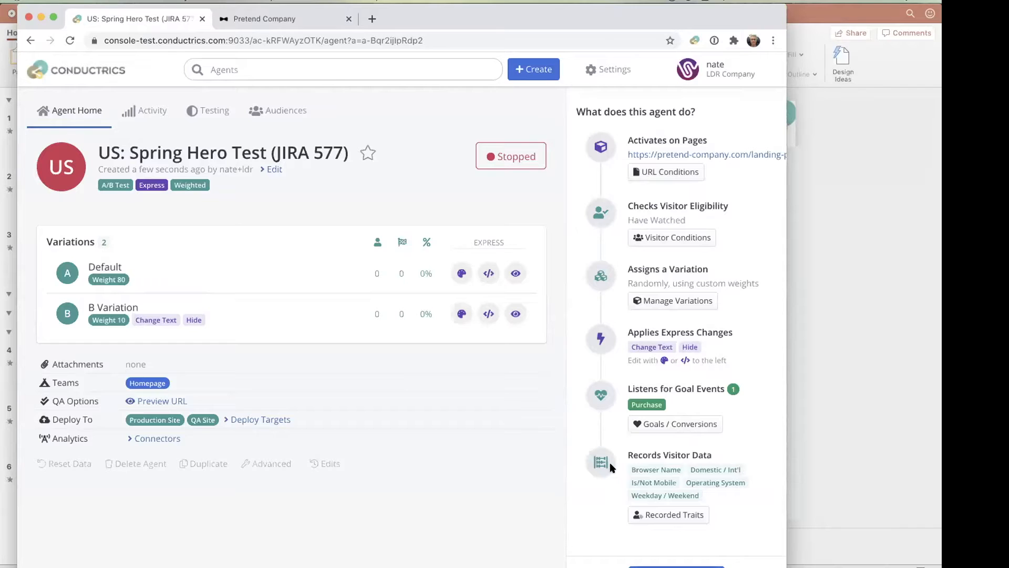
scroll(610, 511, down, 1)
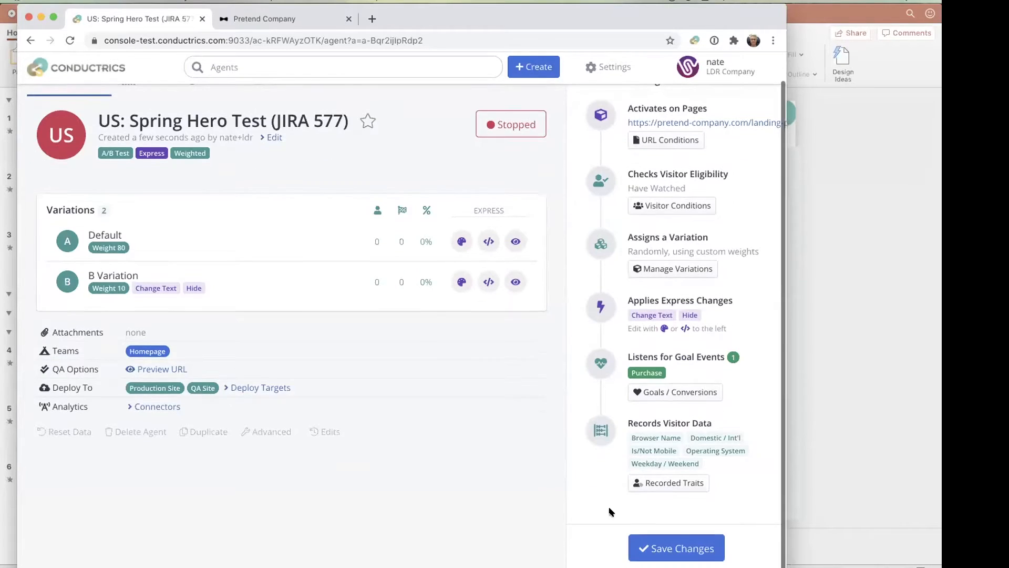
click(671, 485)
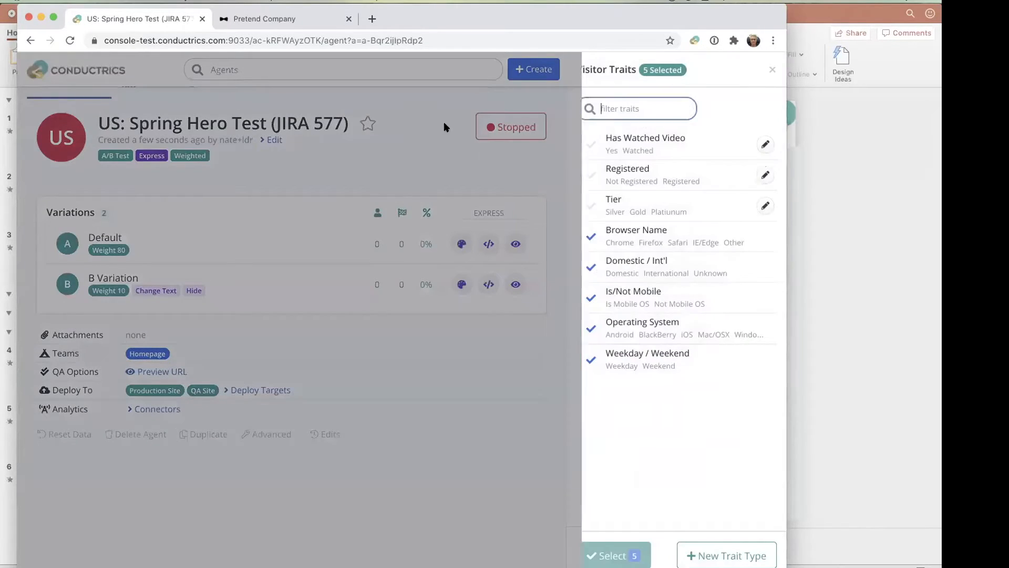
click(585, 199)
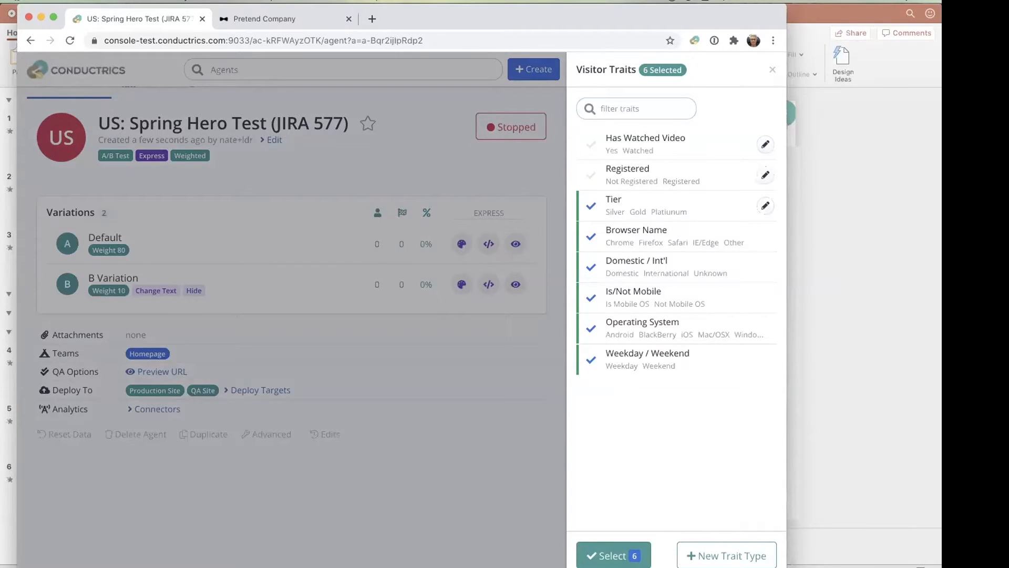
click(610, 558)
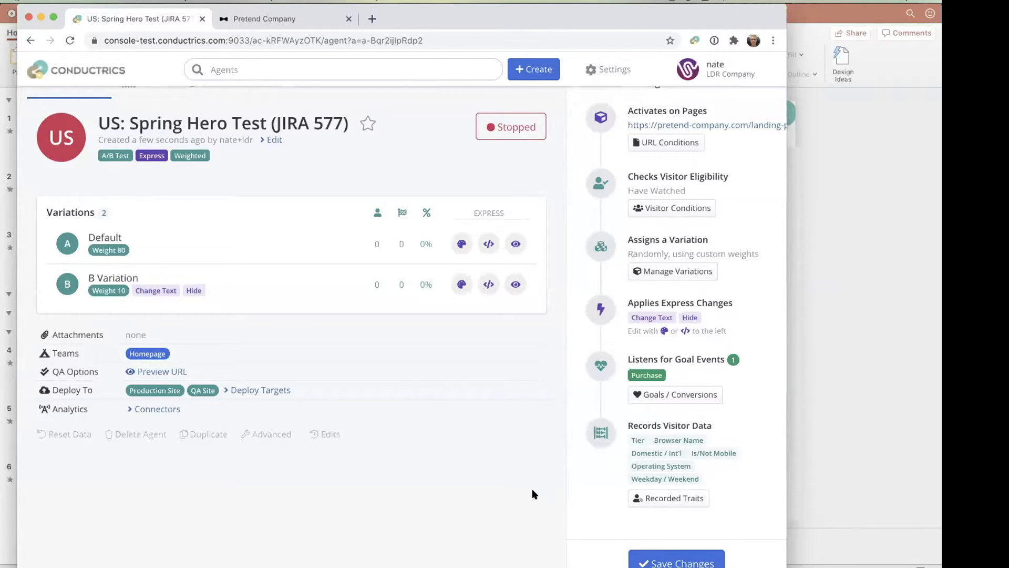
click(676, 562)
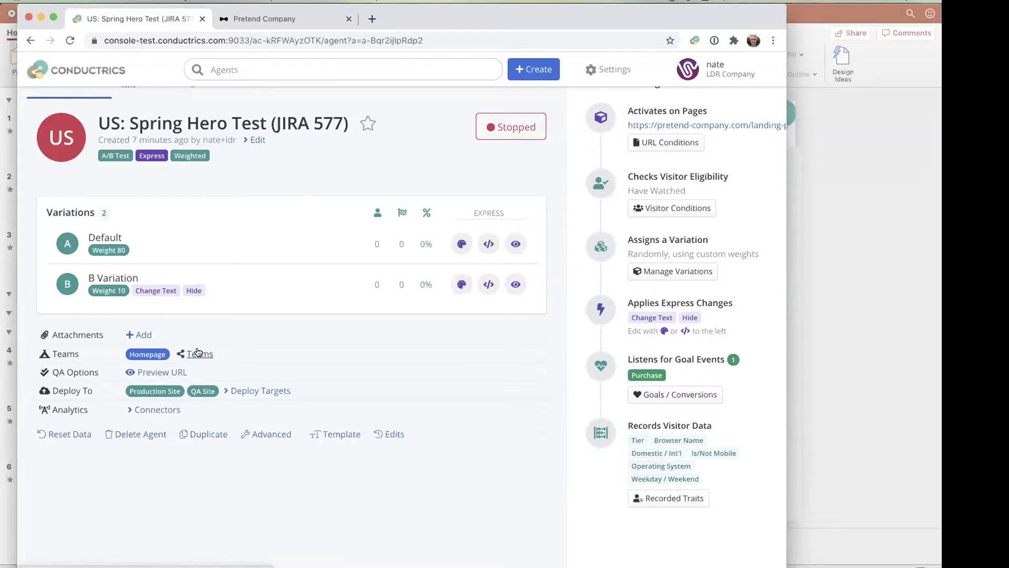
- Review the agent's available deploy targets and close the list without changes
click(260, 392)
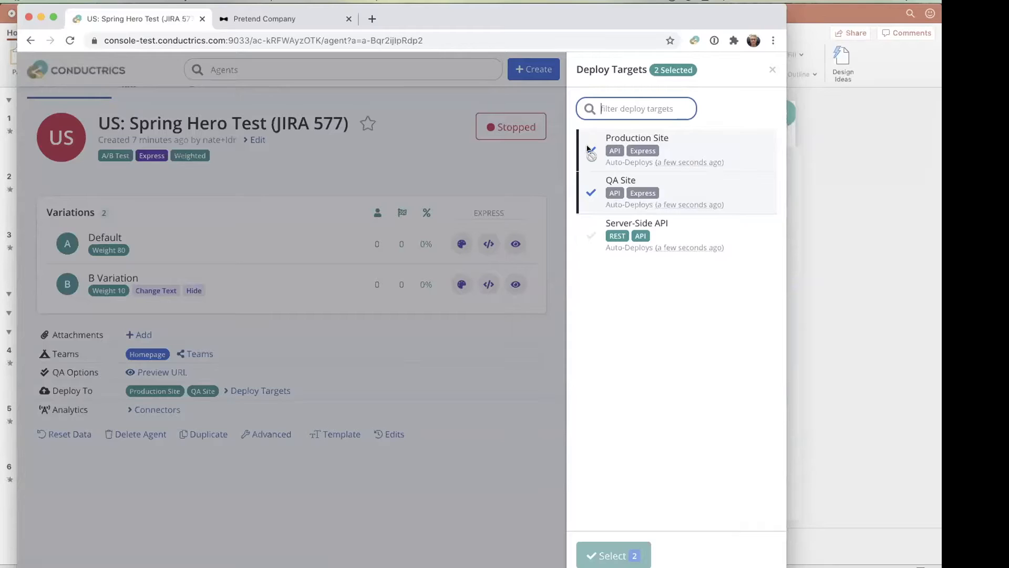
click(471, 423)
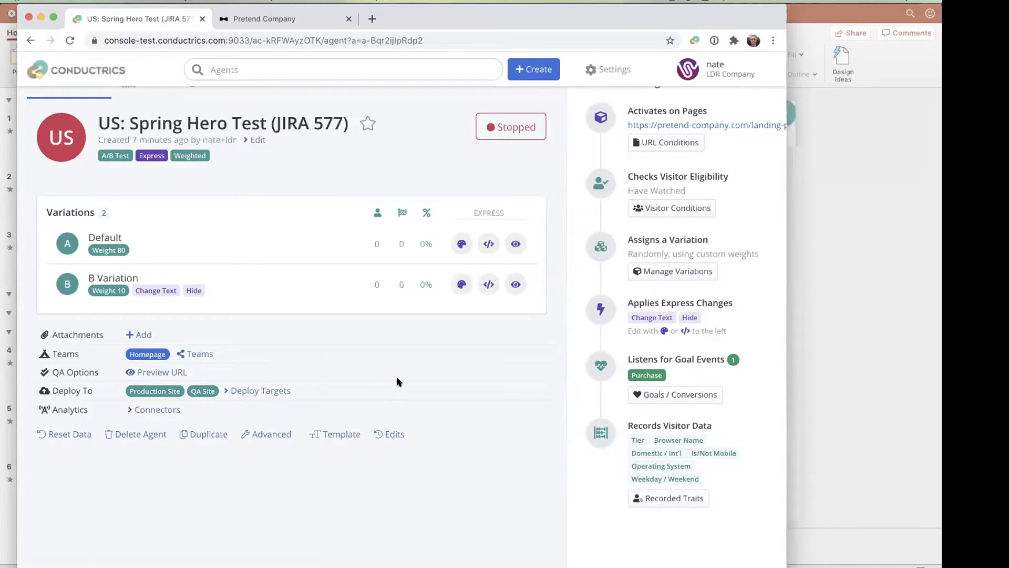
- Review the agent's available analytics connectors and close the list without saving a selection
click(153, 409)
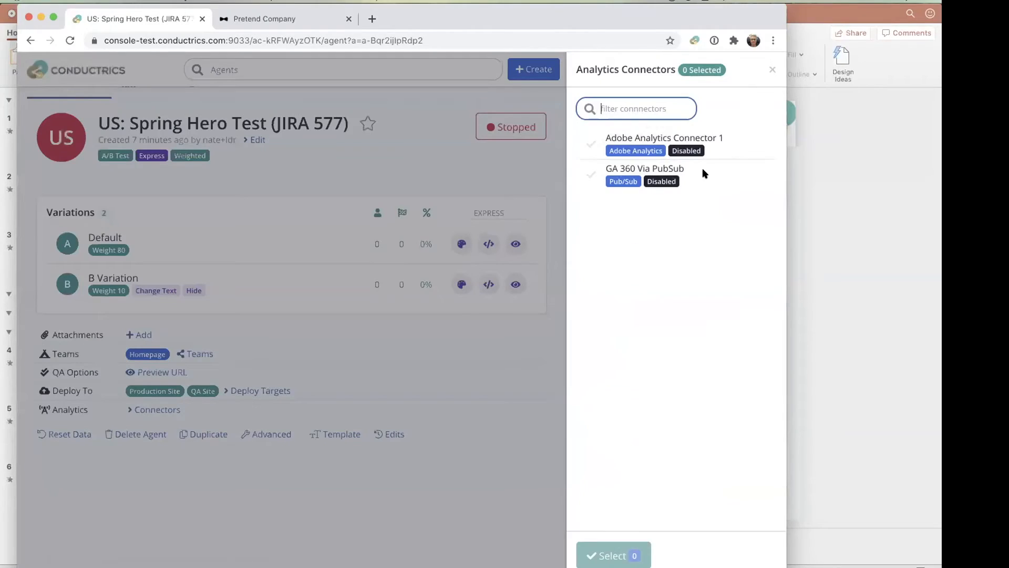
click(590, 145)
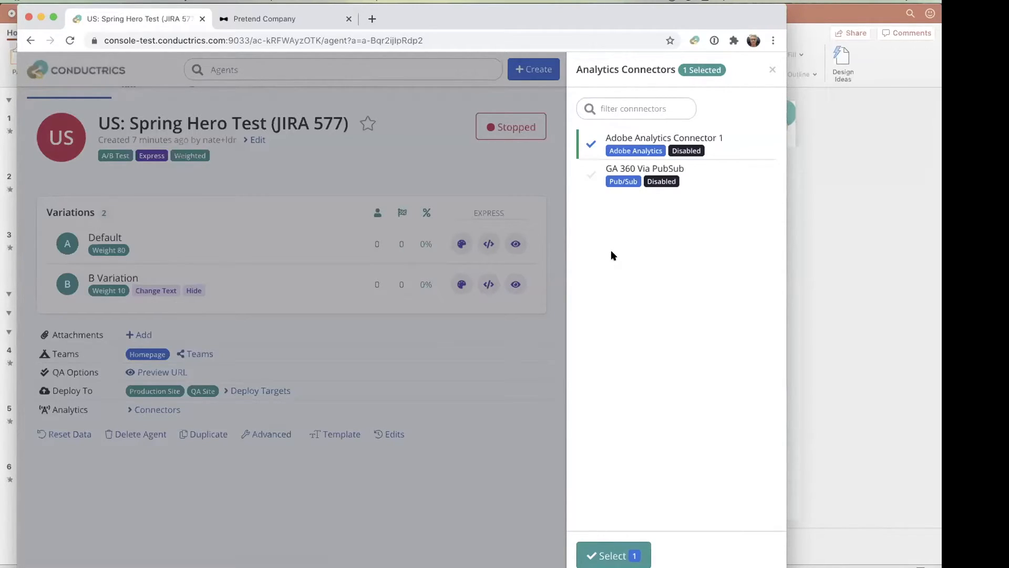
click(482, 390)
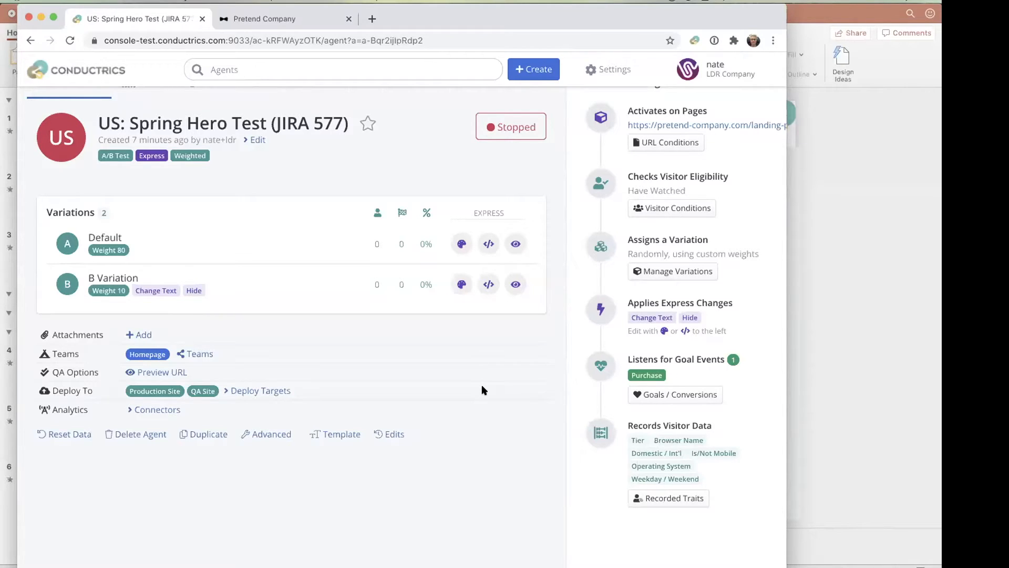
- Set the agent's status to Running with a planned duration of 9 days and start the agent
scroll(484, 390, up, 1)
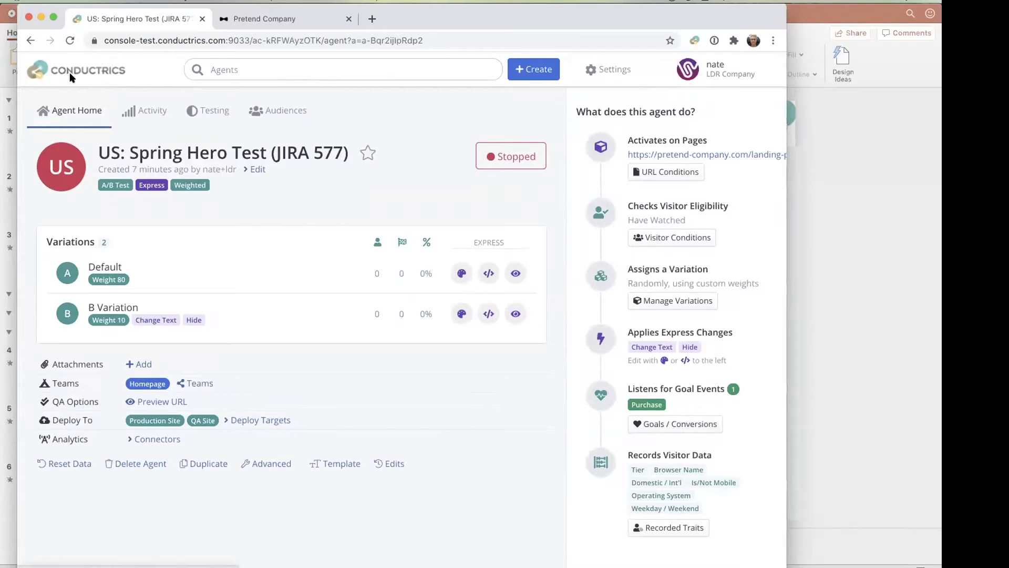
click(504, 157)
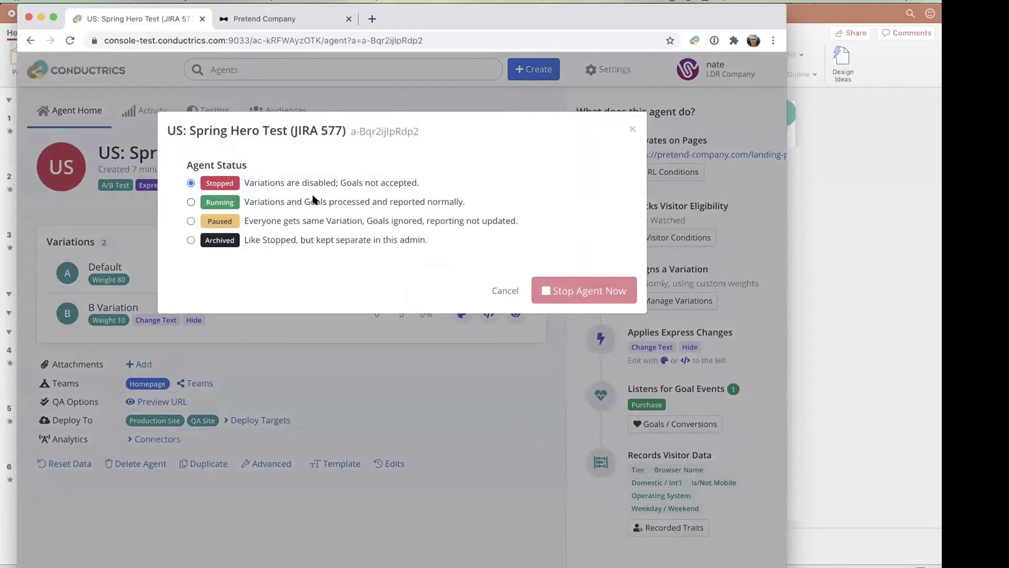
click(313, 200)
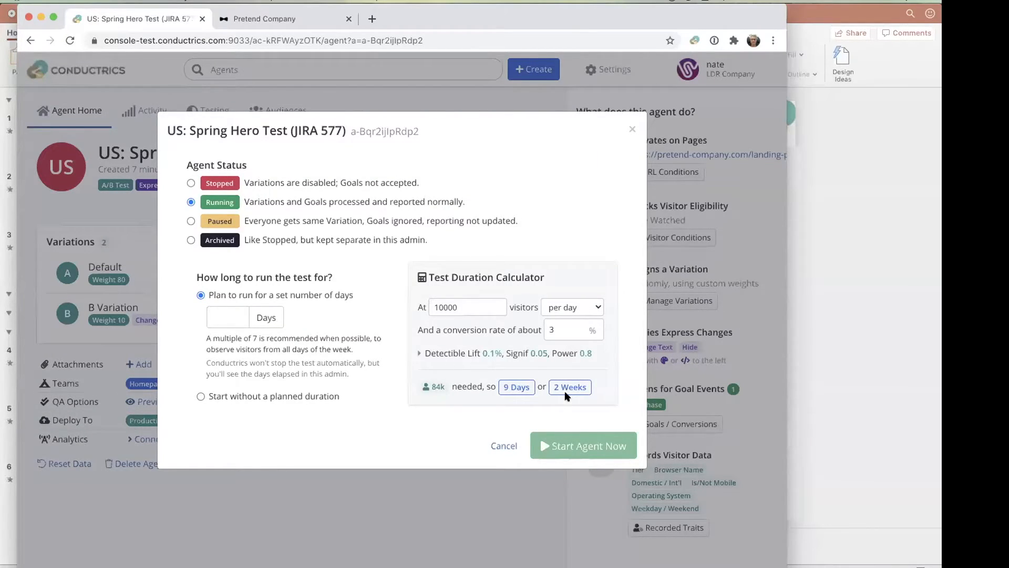
click(505, 389)
click(339, 426)
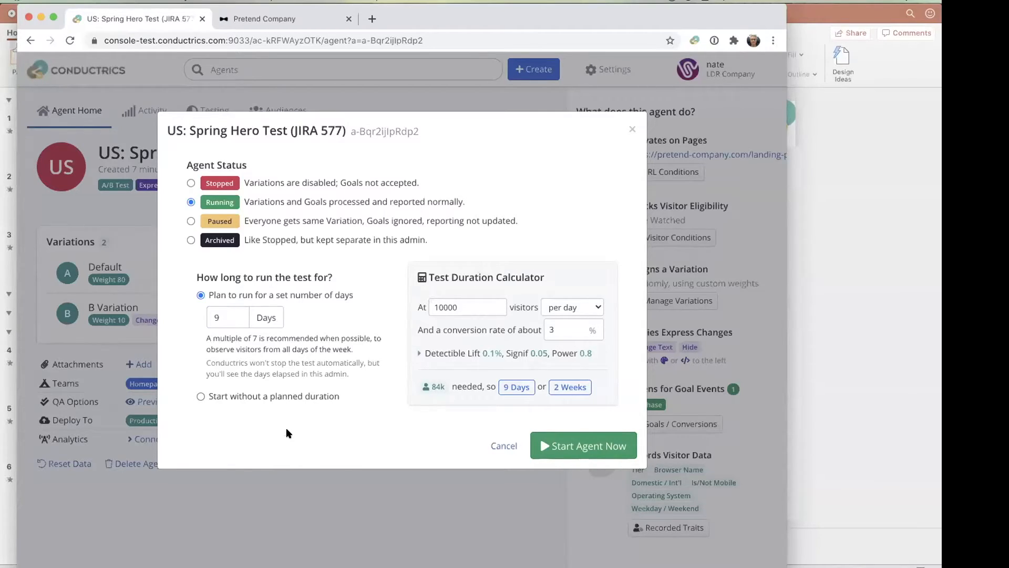
click(578, 444)
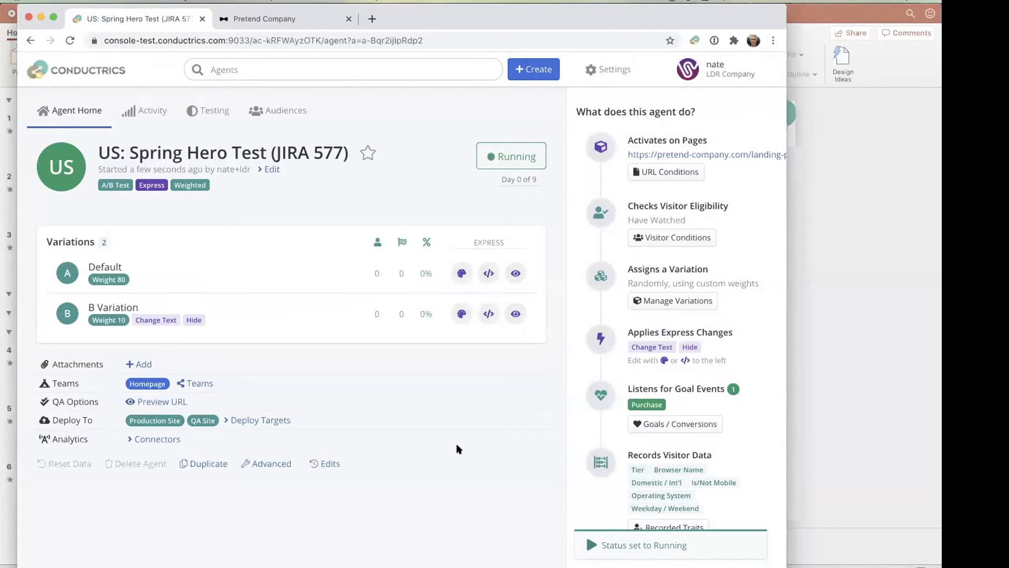
- Return to the agent list and view the agents on the calendar
click(72, 67)
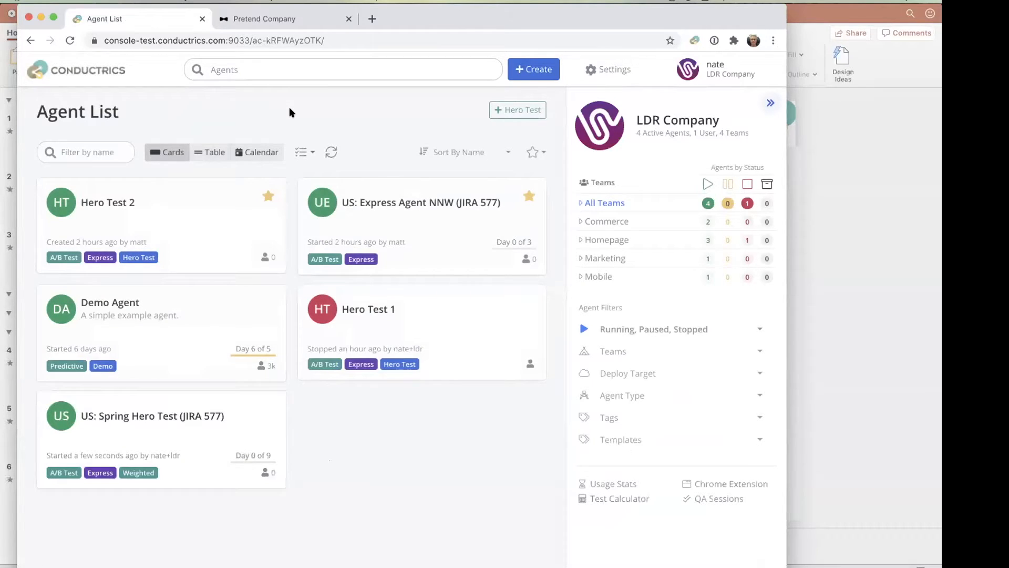
mouse_move(185, 427)
click(255, 153)
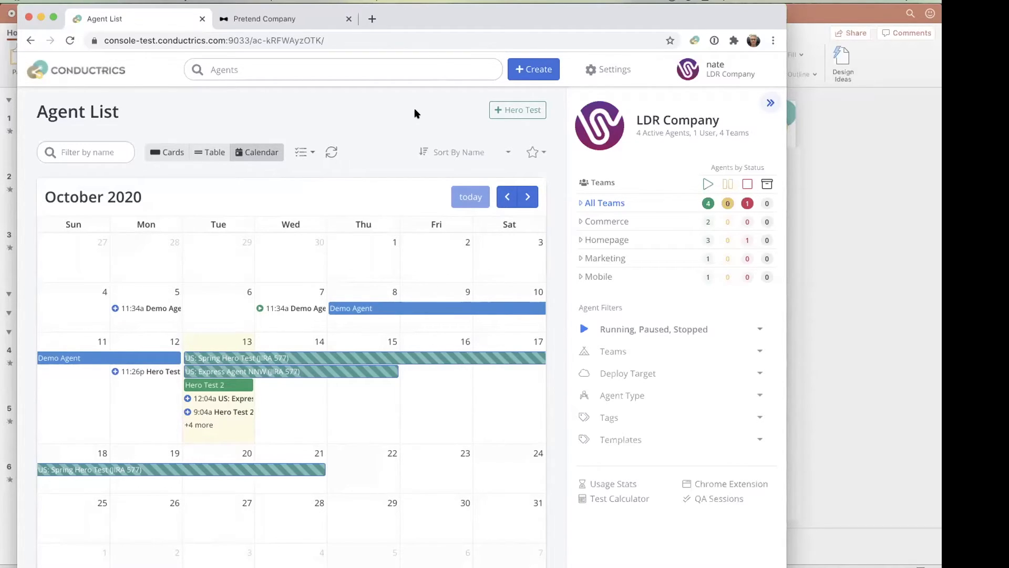
- Begin a new Rules-Based Targeting agent and add a targeting condition for visitors whose Tier is Silver
click(543, 65)
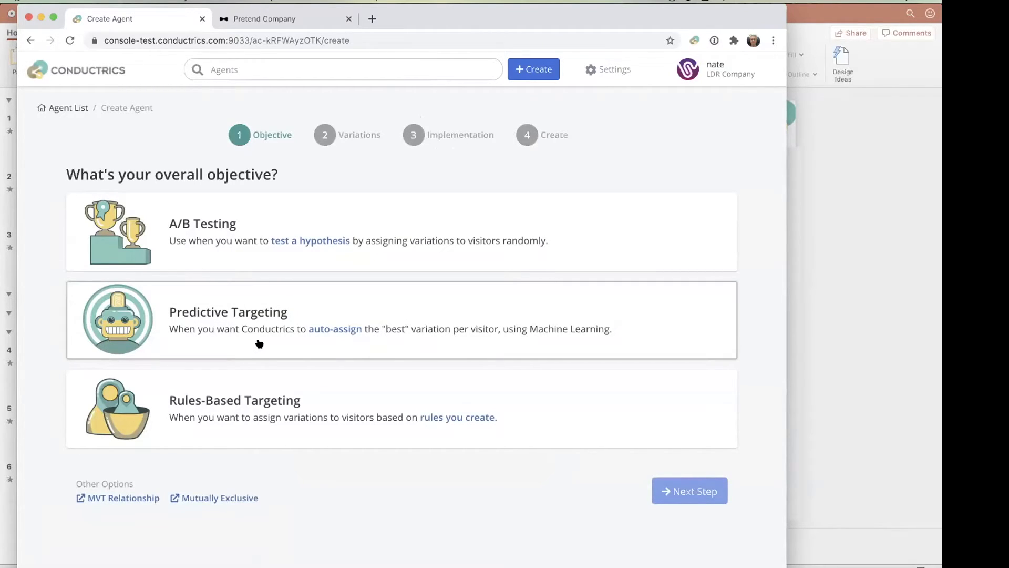
click(256, 431)
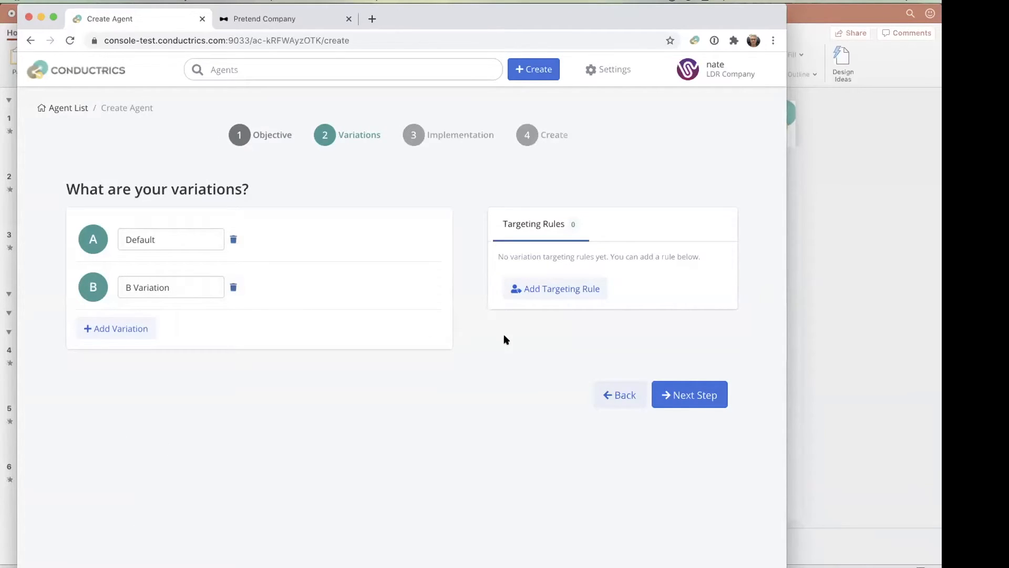
click(574, 289)
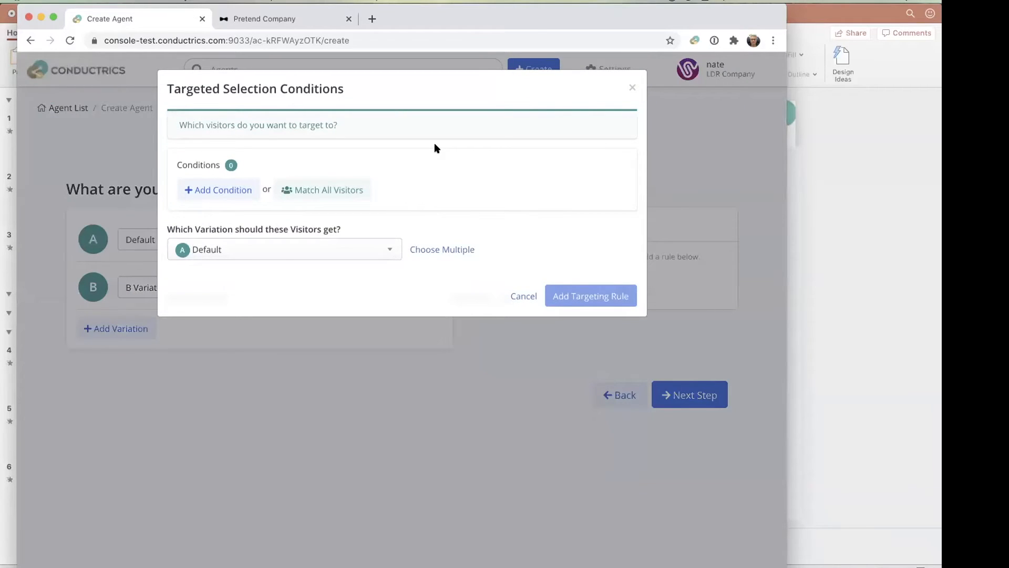
click(222, 189)
scroll(228, 316, down, 2)
scroll(227, 295, up, 1)
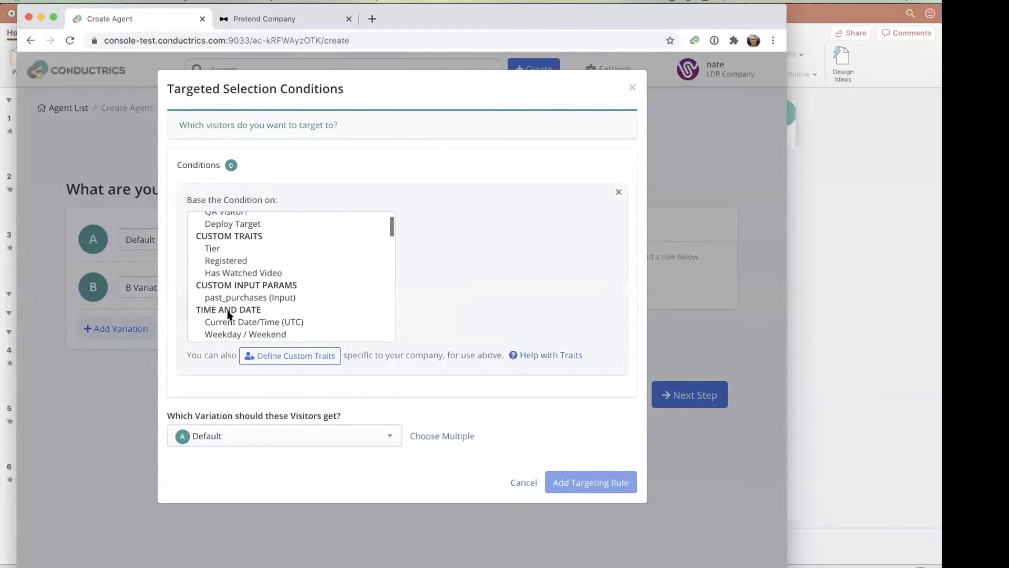
click(215, 253)
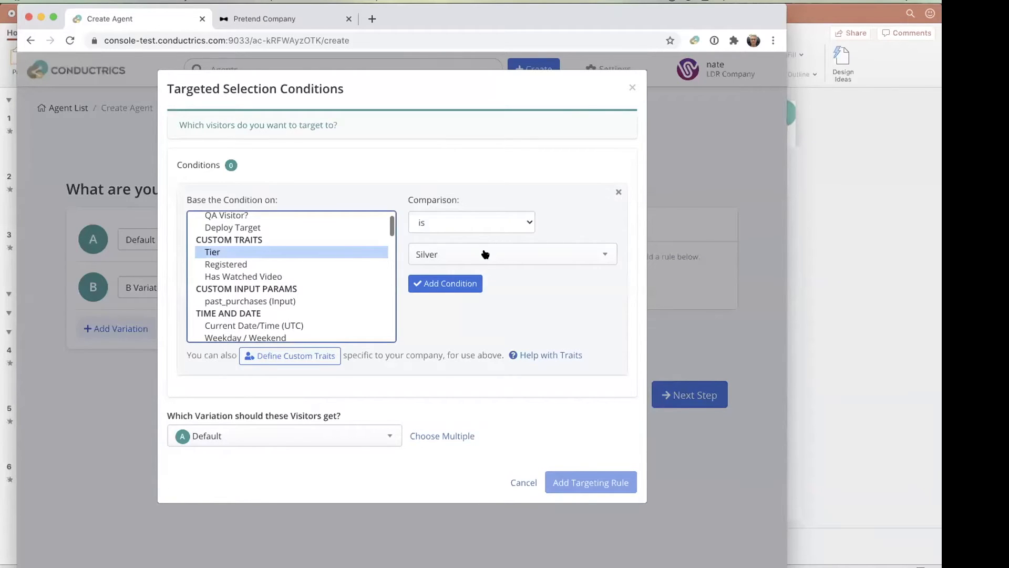
click(451, 282)
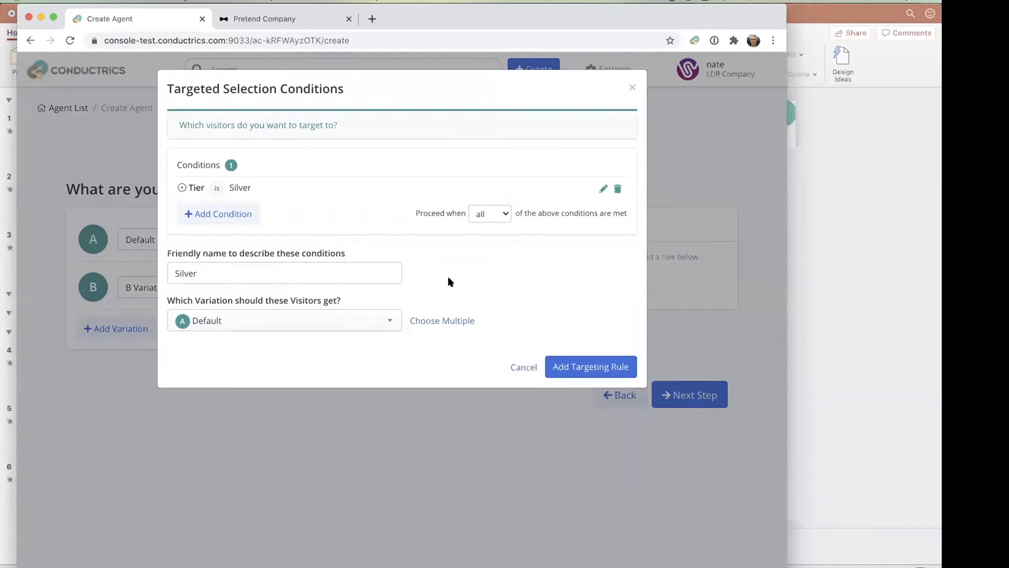
- Assign the B Variation to the Silver visitors and add the targeting rule
click(297, 321)
click(283, 359)
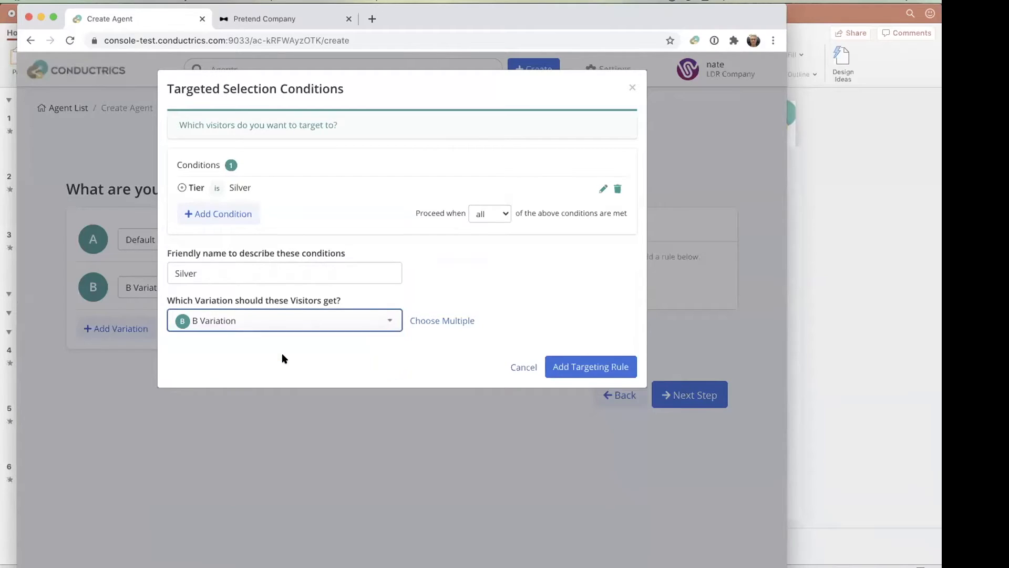
click(622, 370)
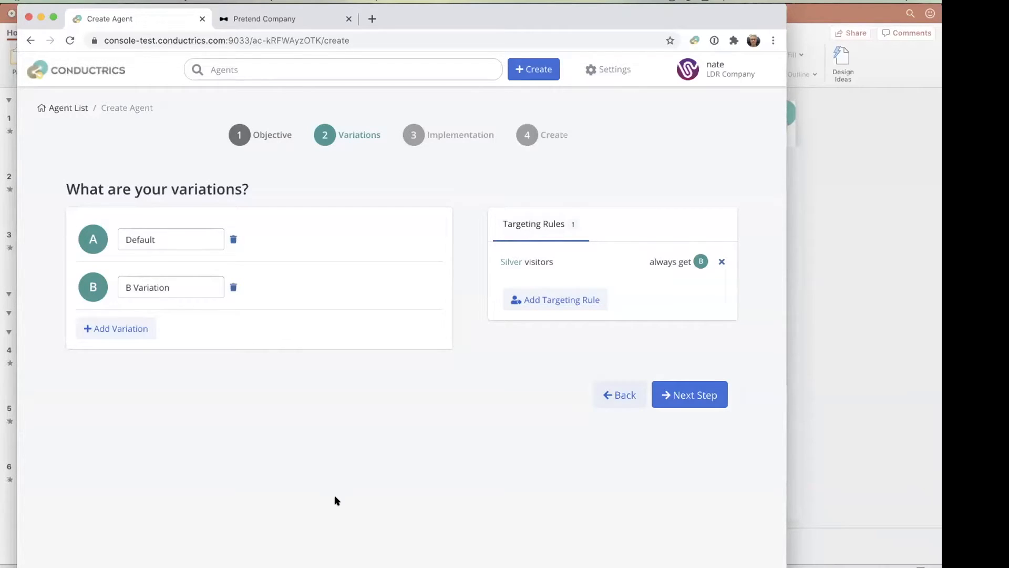
- Continue to the implementation stage and set up the variations in Conductrics Express with Custom JS
click(691, 400)
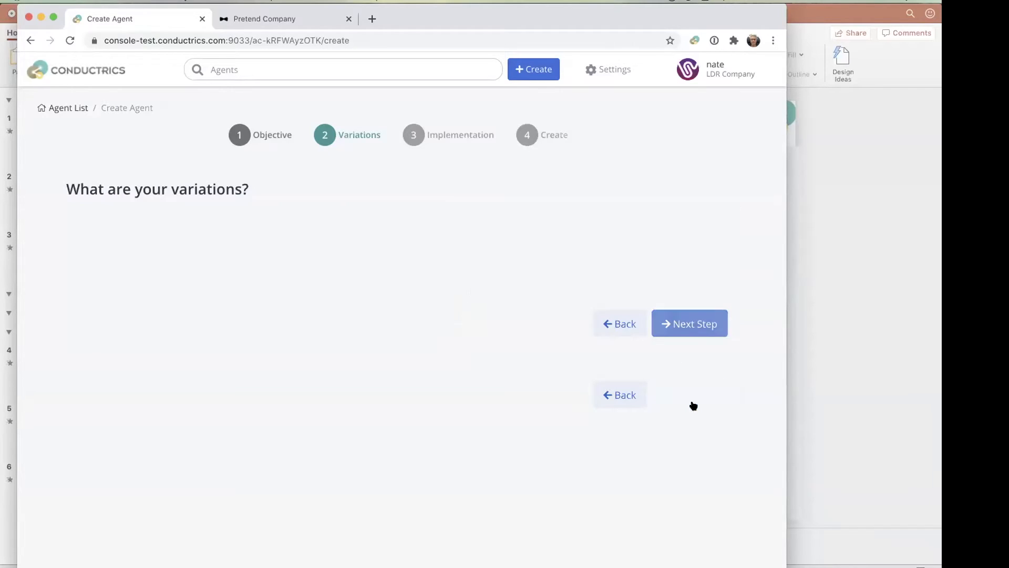
click(317, 261)
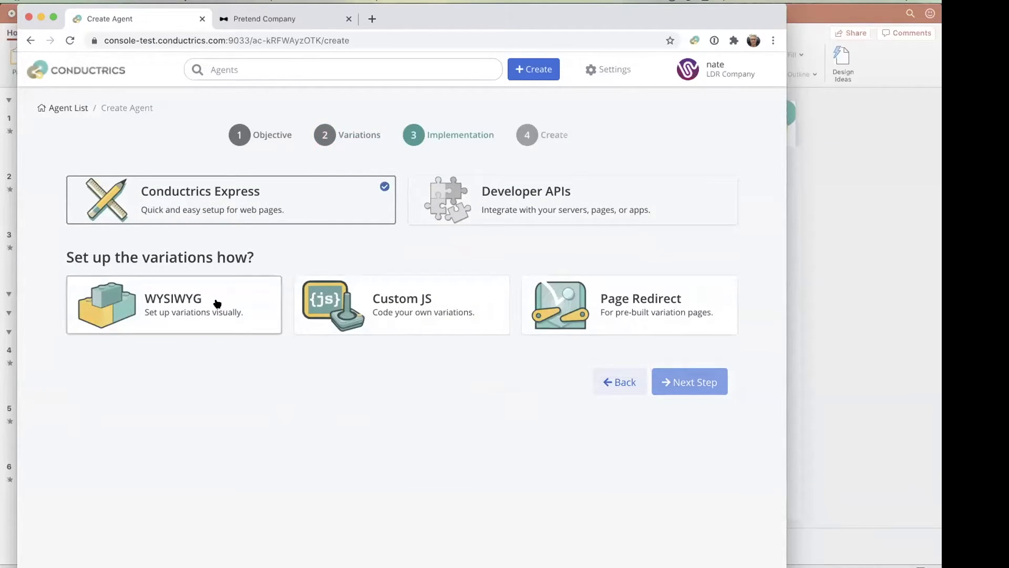
click(406, 307)
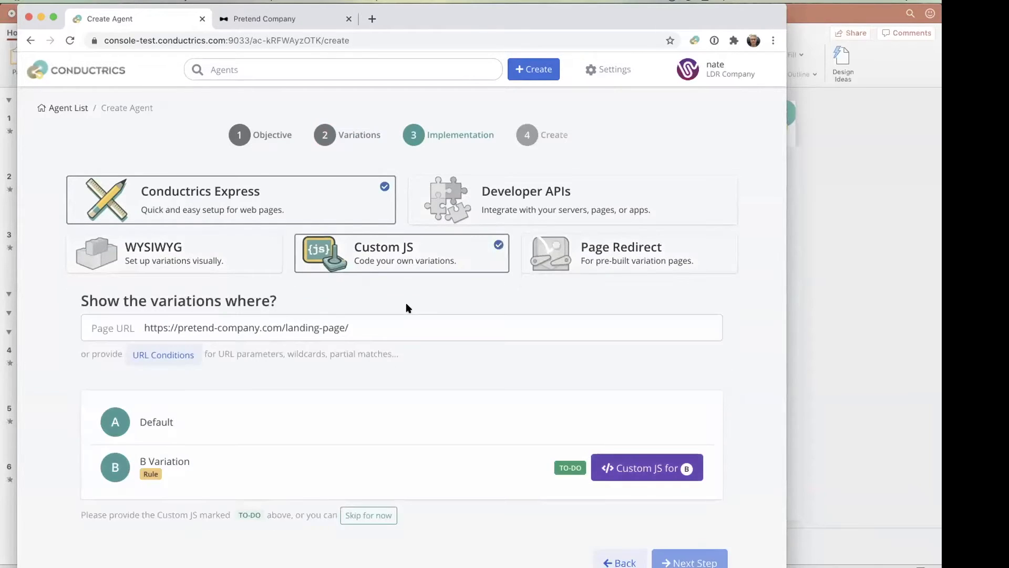
- Open the custom JavaScript for the B Variation and enable waiting for a selector to be present
click(636, 468)
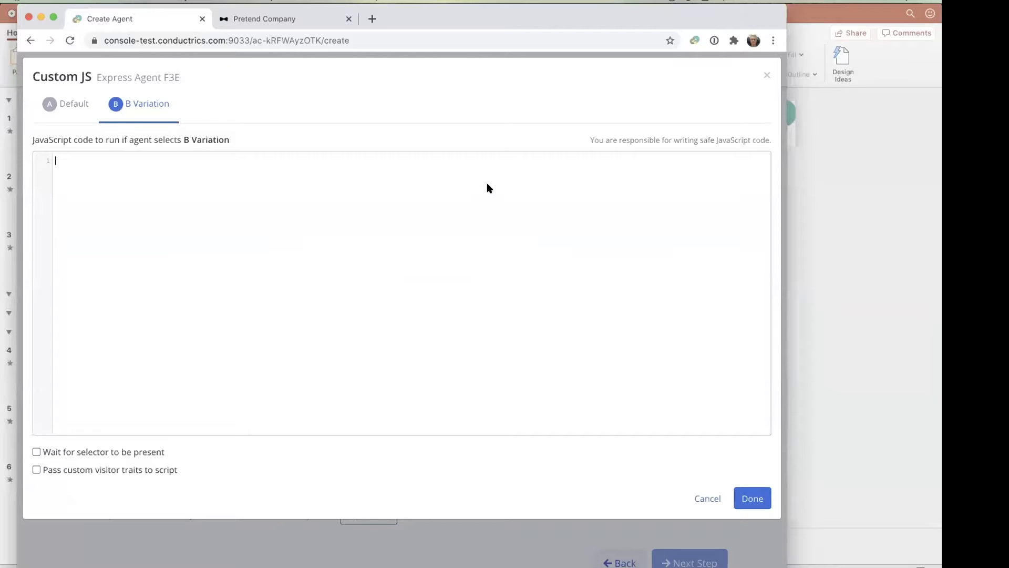
click(143, 162)
click(97, 455)
- Write the B Variation's script as document.querySelector("#signup h2").innerText = "Welcome Back";
click(159, 180)
text(document.querySelector("#sign)
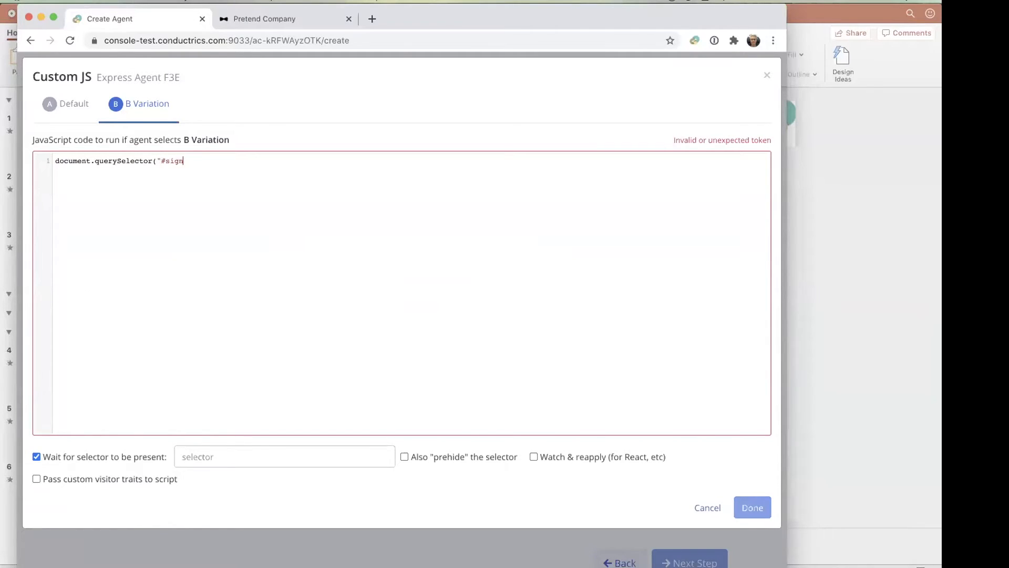
text(up"))
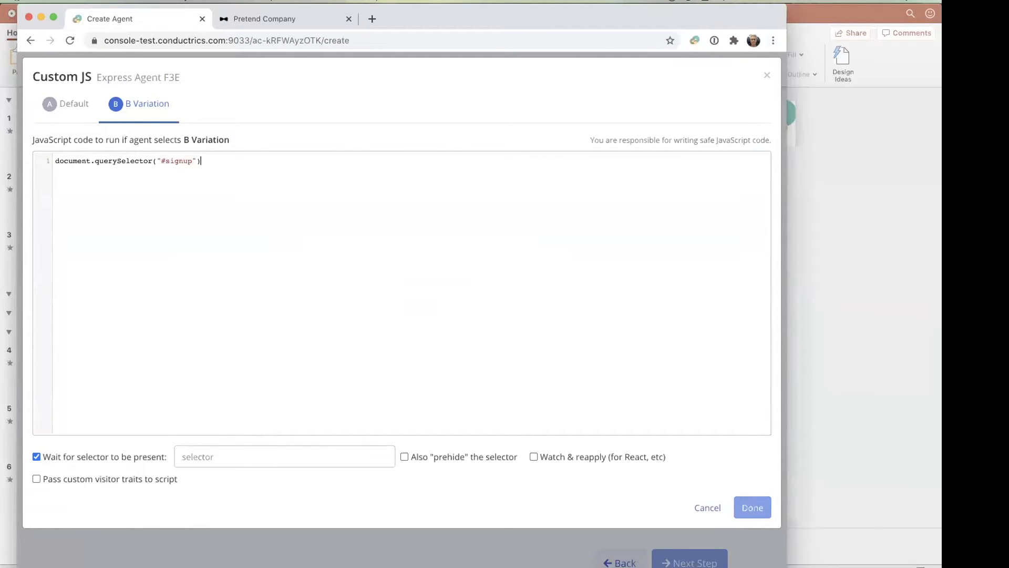
text( h2")
text(.innerText = ")
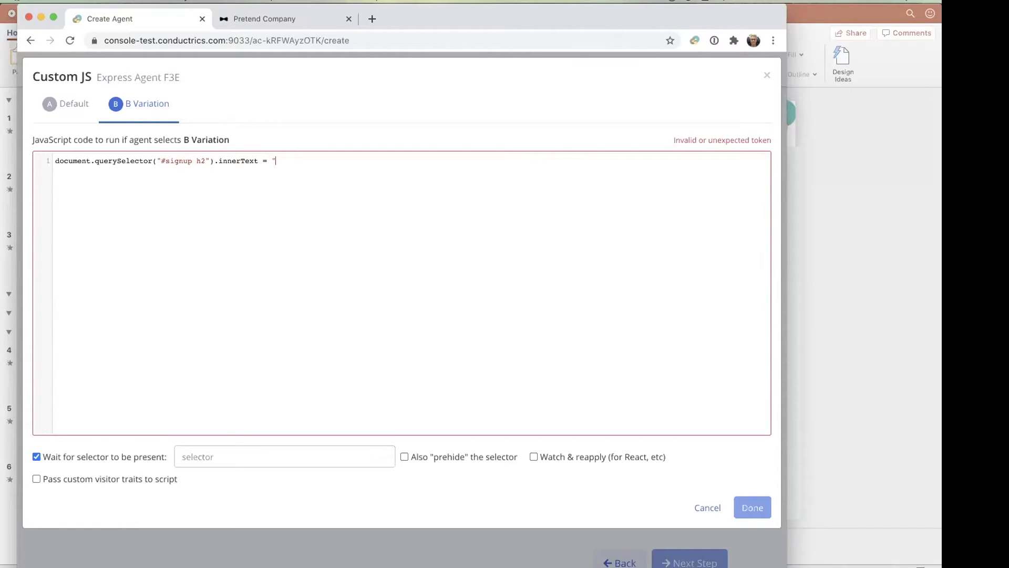
text(Welcome Back";)
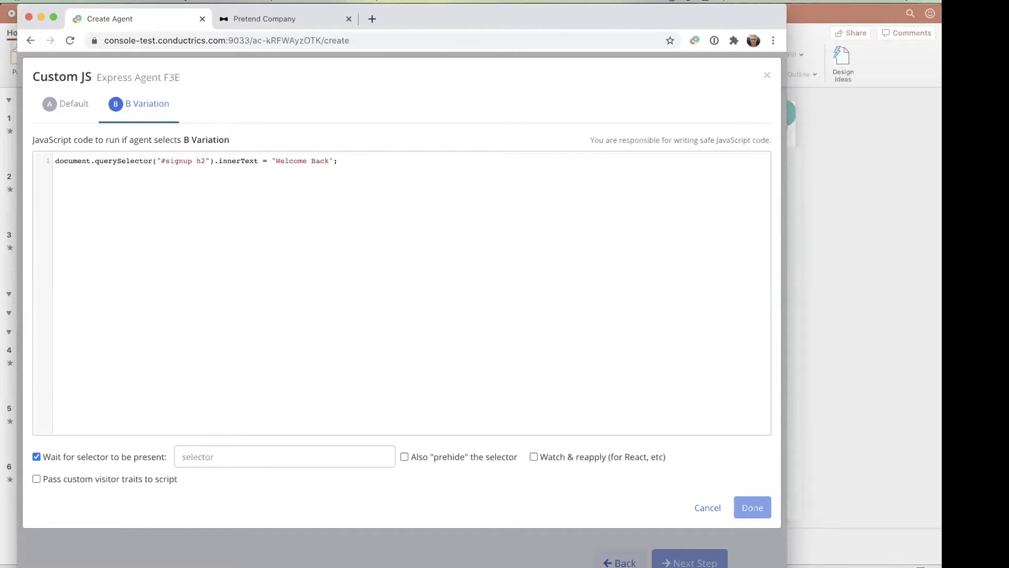
- Copy #signup from the script and set it as the selector to wait for
double_click(201, 160)
click(279, 198)
drag(191, 160, 161, 159)
click(198, 163)
drag(191, 159, 161, 157)
key(super+c)
click(215, 252)
click(210, 452)
key(super+v)
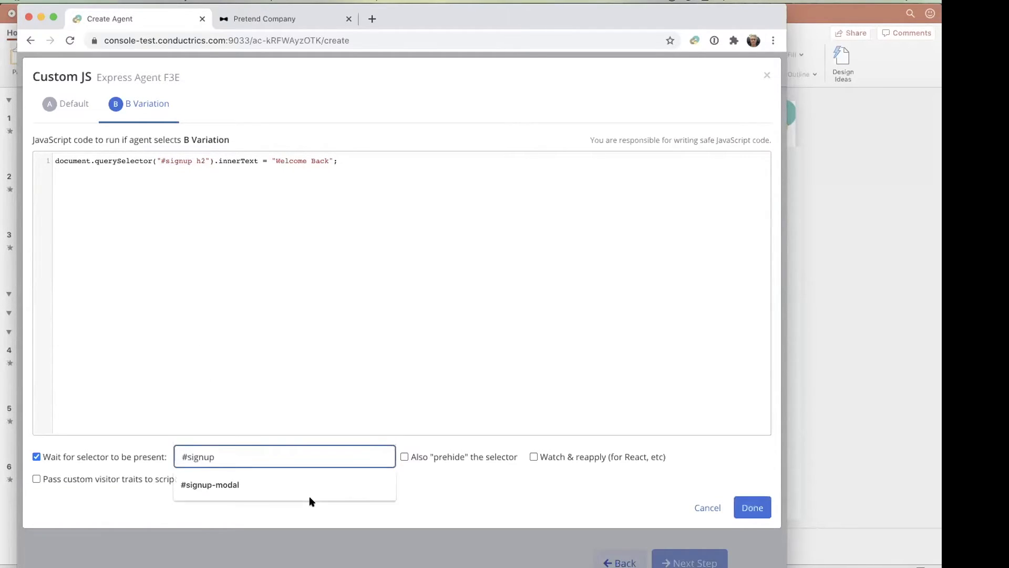
click(331, 510)
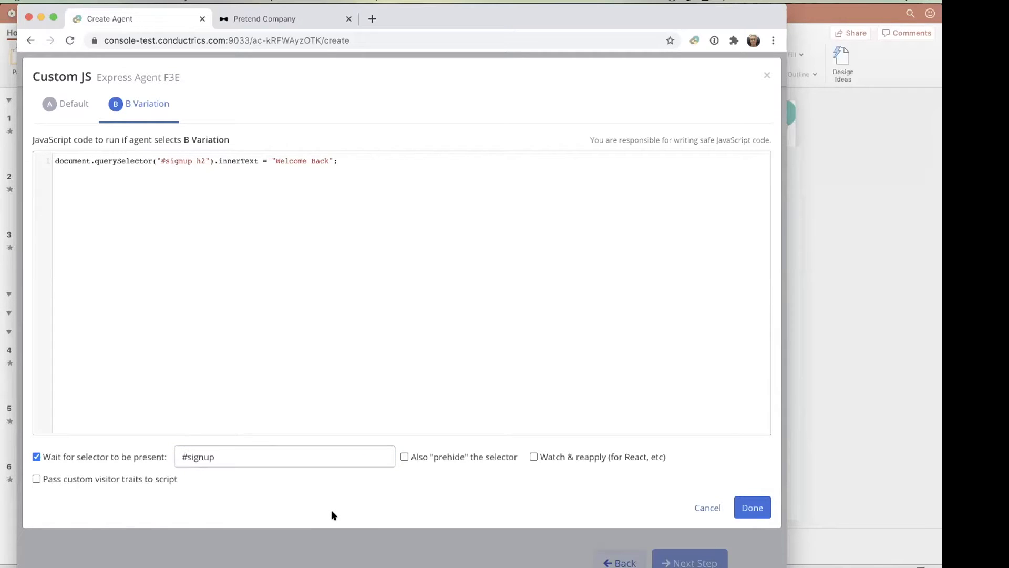
- Check the Pretend Company landing page and return to the agent's custom code
click(294, 15)
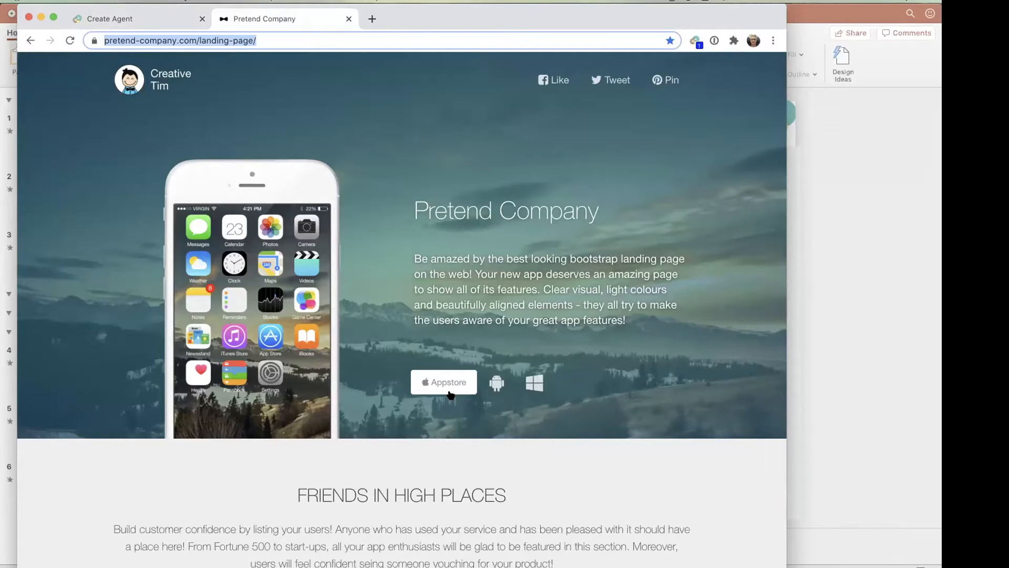
click(112, 20)
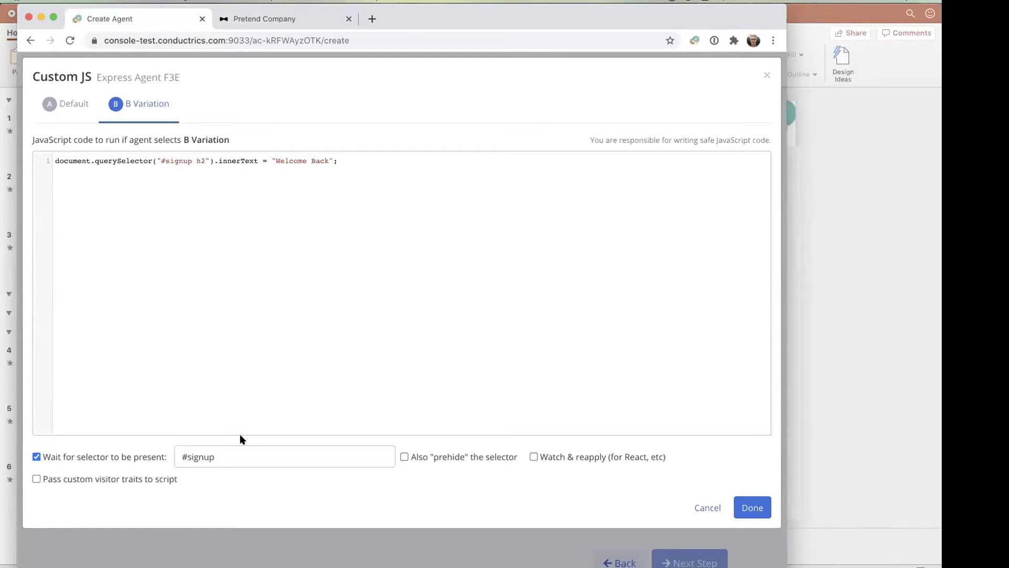
- Review the B Variation's wait selector and script, and open the custom JavaScript for the Default variation
click(229, 449)
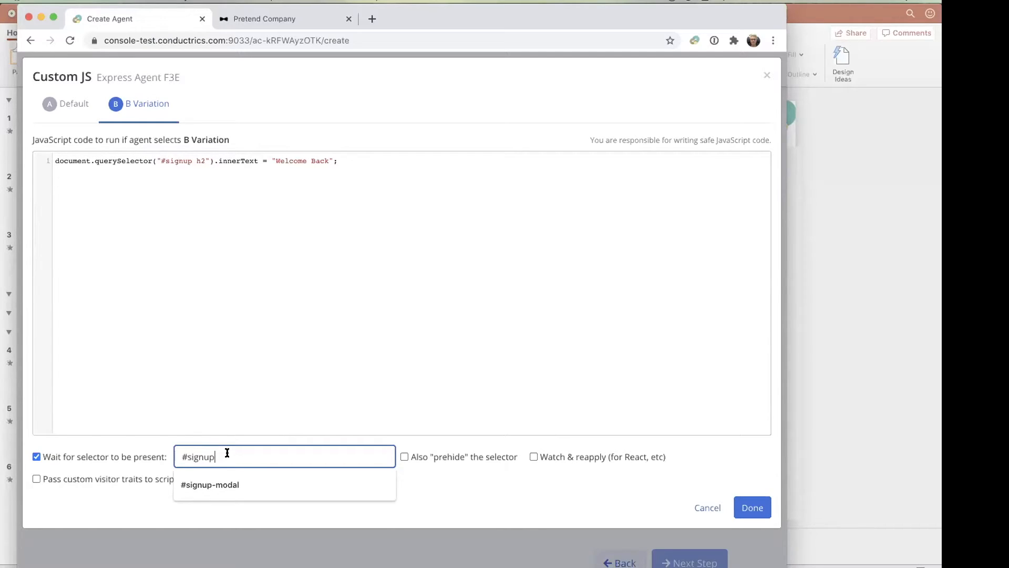
click(303, 361)
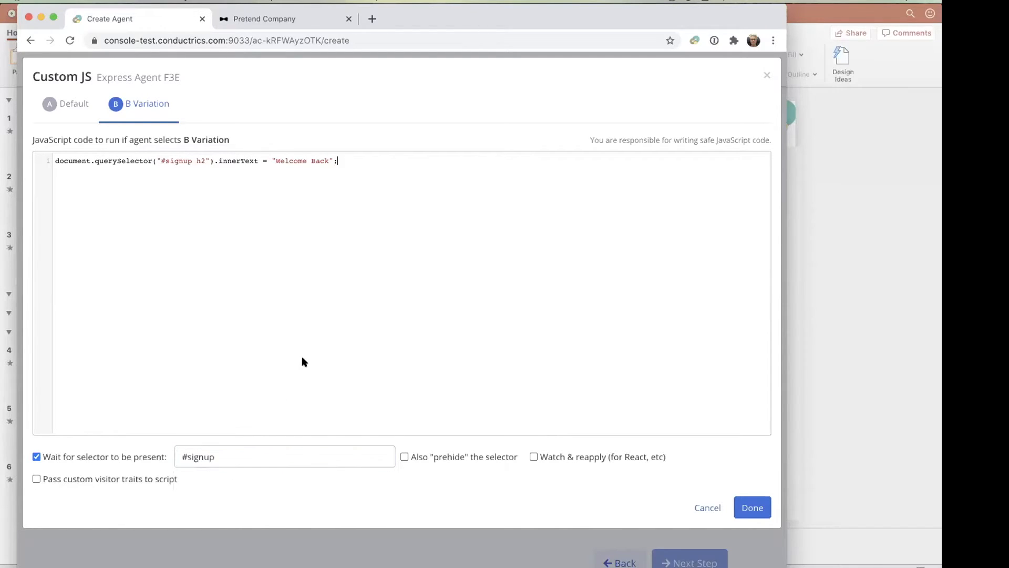
click(224, 456)
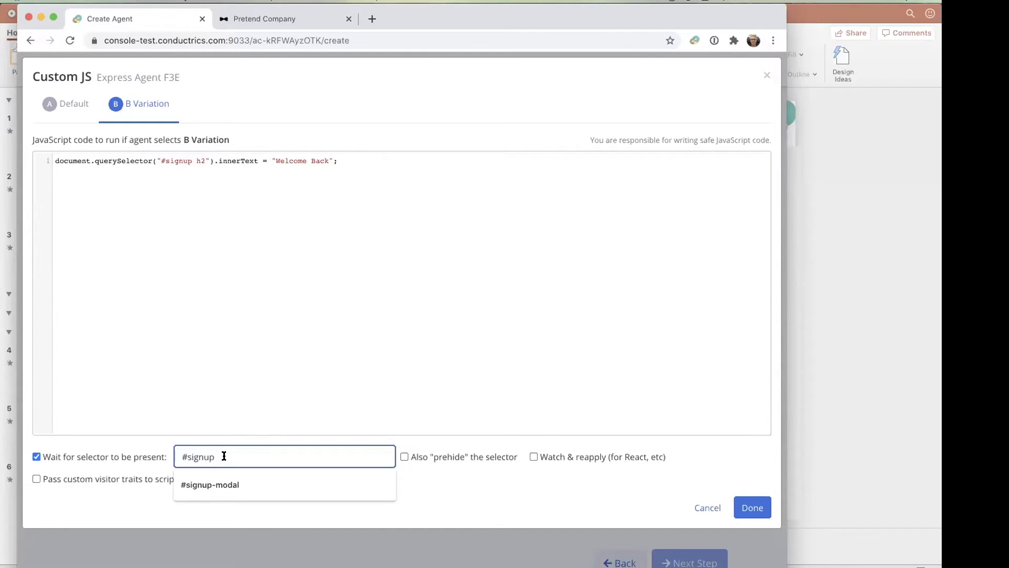
drag(222, 456, 169, 456)
click(226, 289)
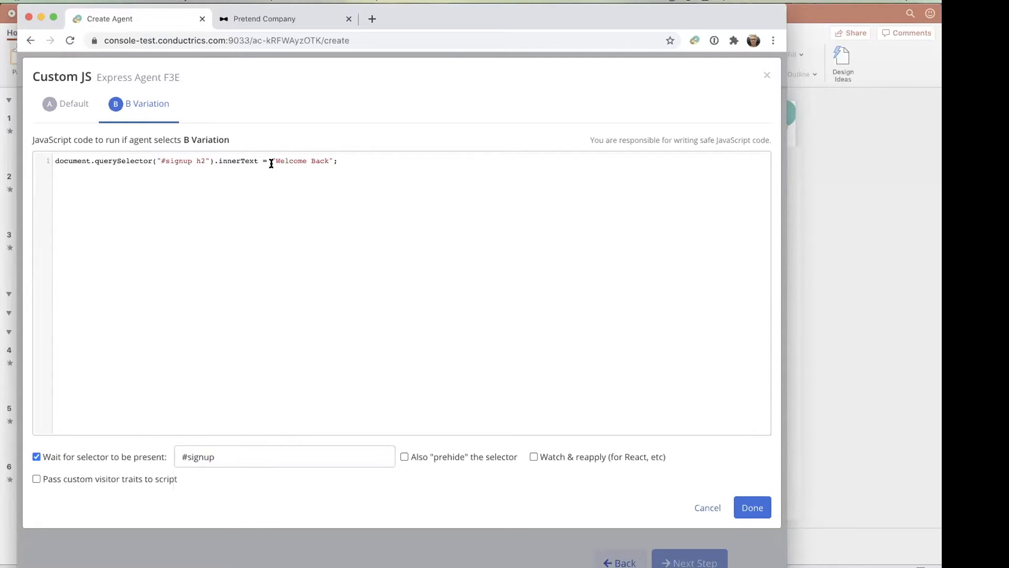
click(328, 160)
click(594, 456)
click(62, 104)
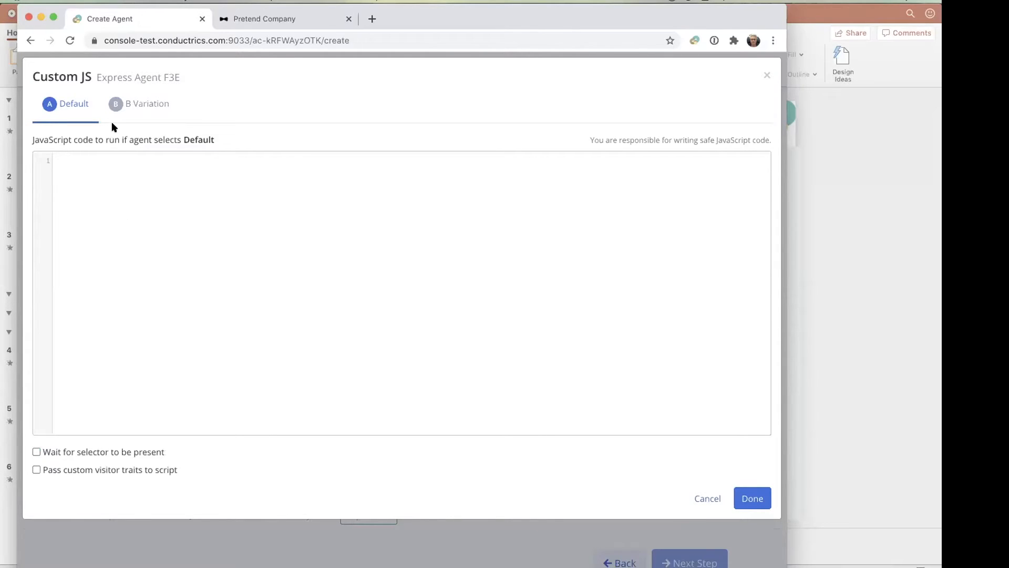
- Compare the Default and B Variation scripts once more, and save the agent's custom JavaScript
click(137, 105)
click(61, 109)
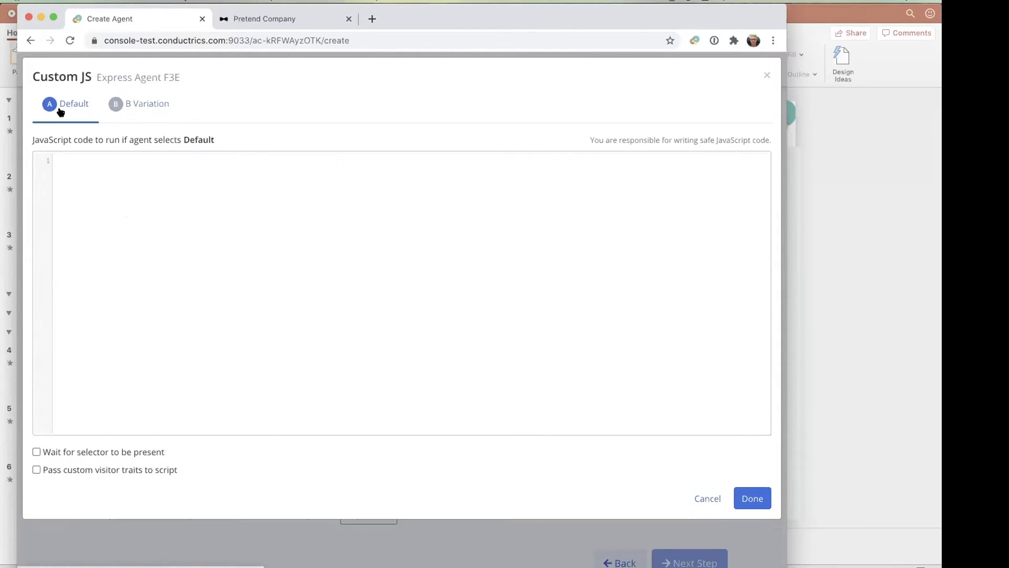
click(158, 104)
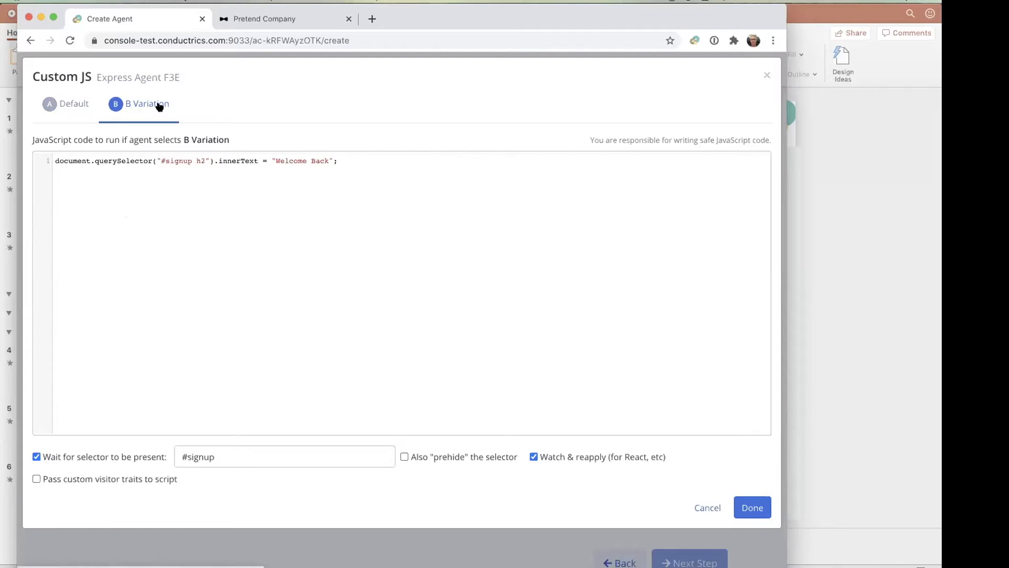
click(769, 507)
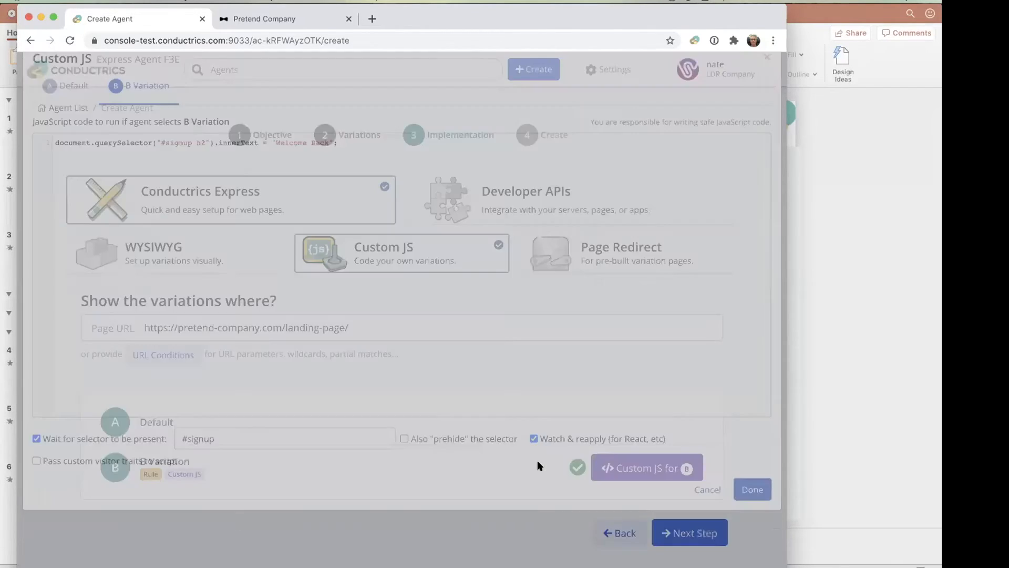
- Examine the Page Redirect setup and compare Conductrics Express with Developer APIs, ending on the Developer APIs implementation
click(648, 263)
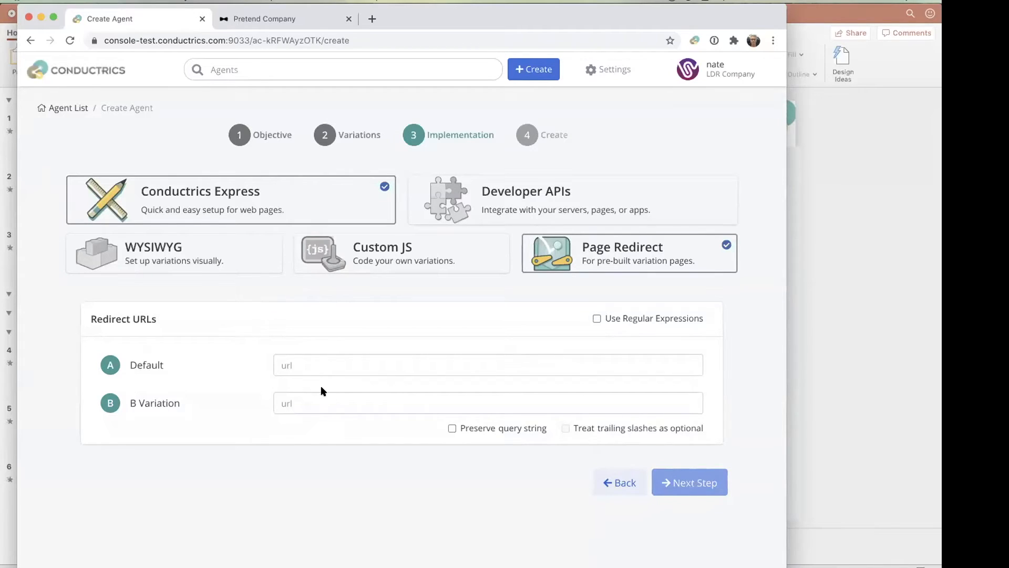
click(613, 184)
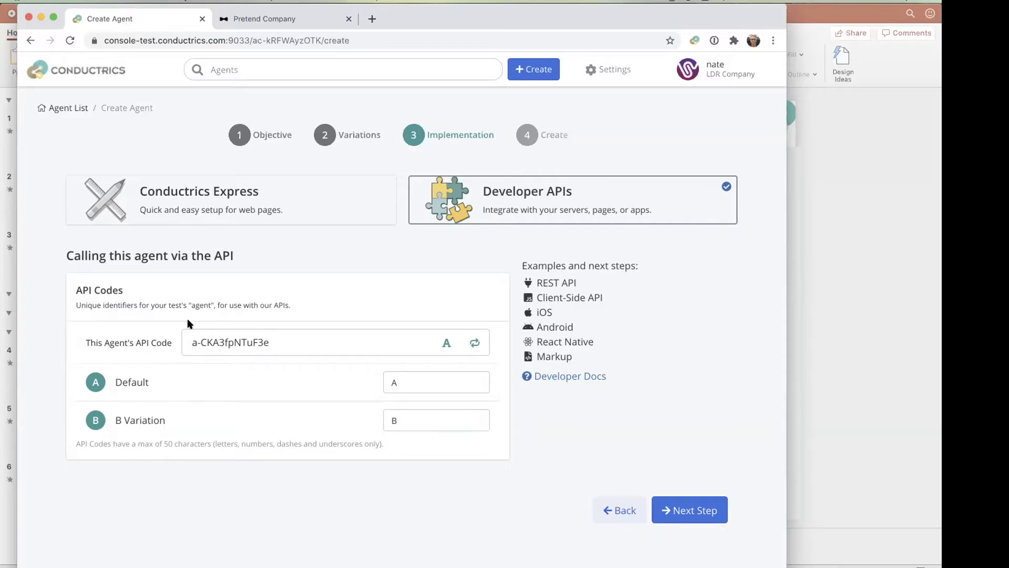
click(319, 191)
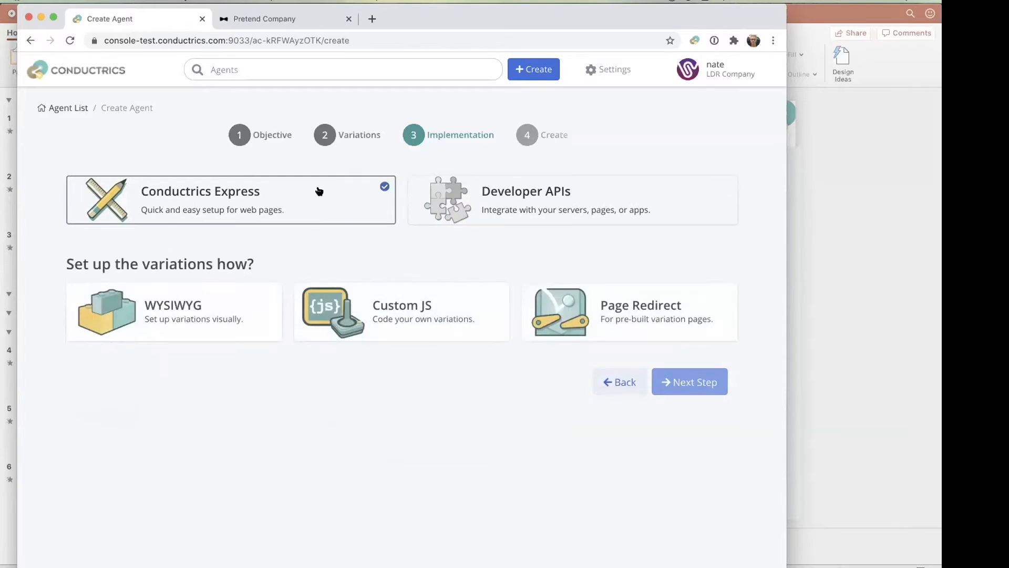
click(573, 209)
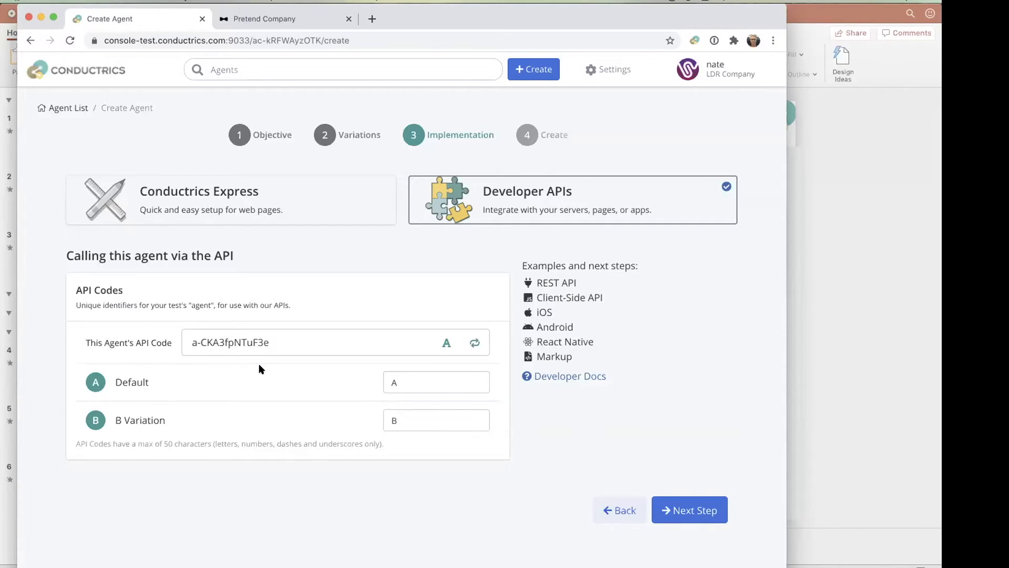
- Generate a new API code for the agent being created
click(278, 342)
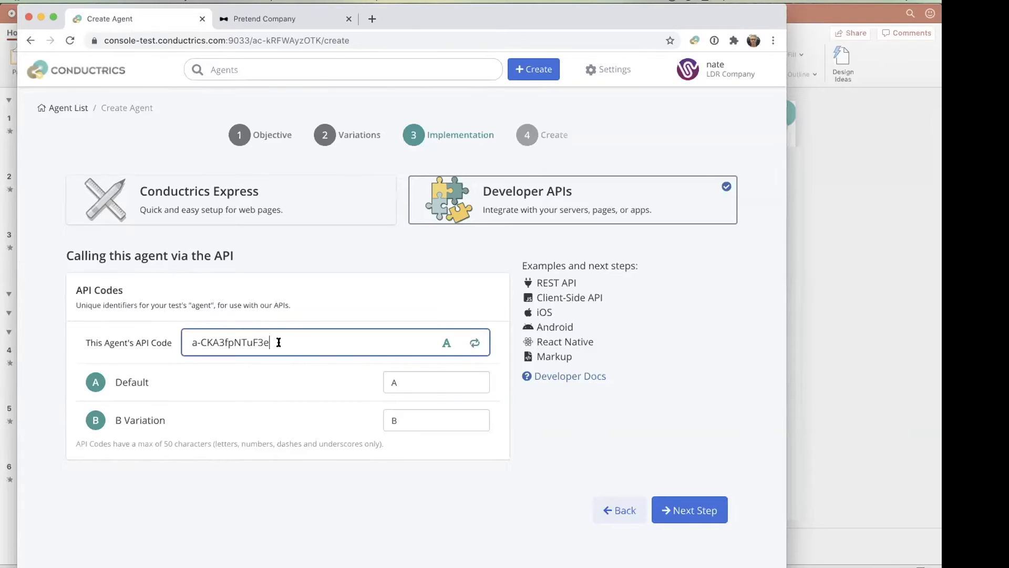
click(474, 342)
click(475, 343)
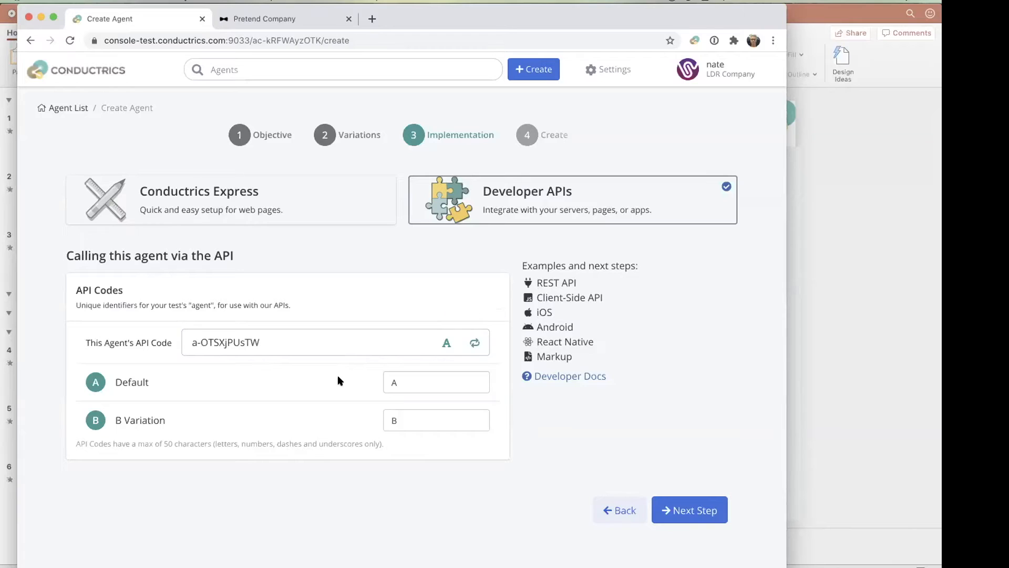
- Examine the agent's REST API example requests and the Basic Info cheat sheet, and close the API information
click(557, 284)
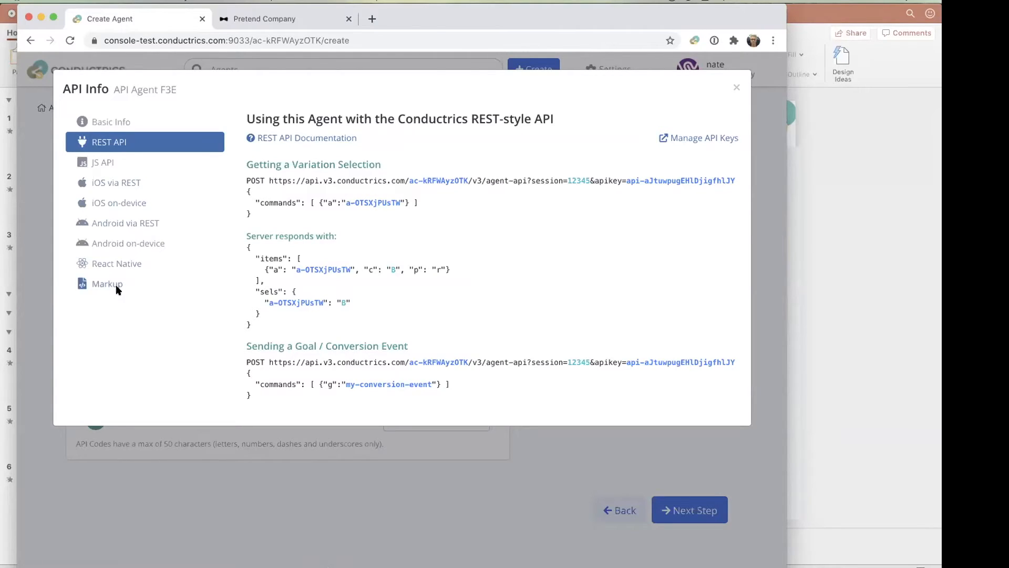
click(100, 122)
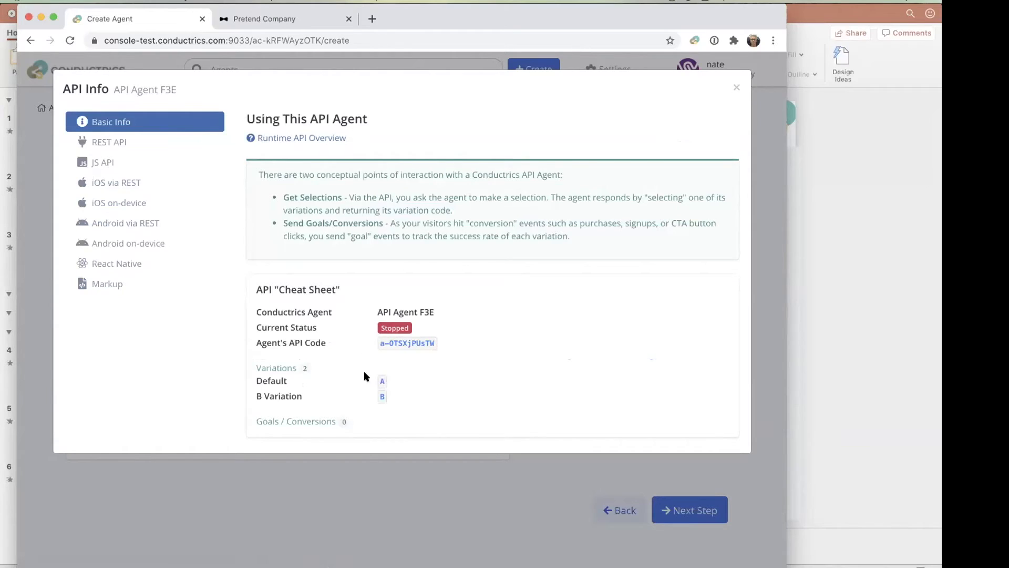
click(399, 497)
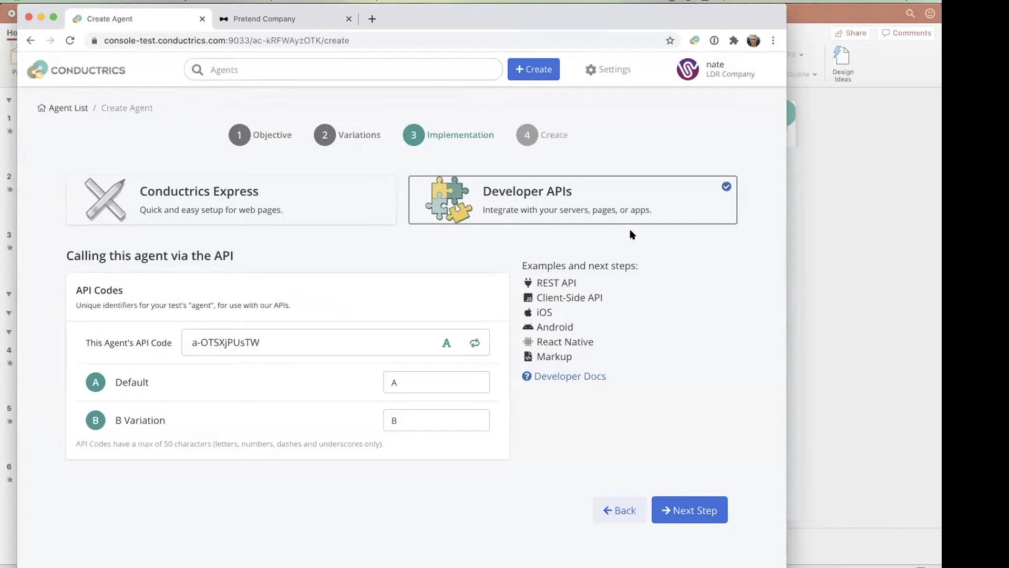
- Return to the agent list, start another new agent, and advance past its variations to the implementation options
click(79, 67)
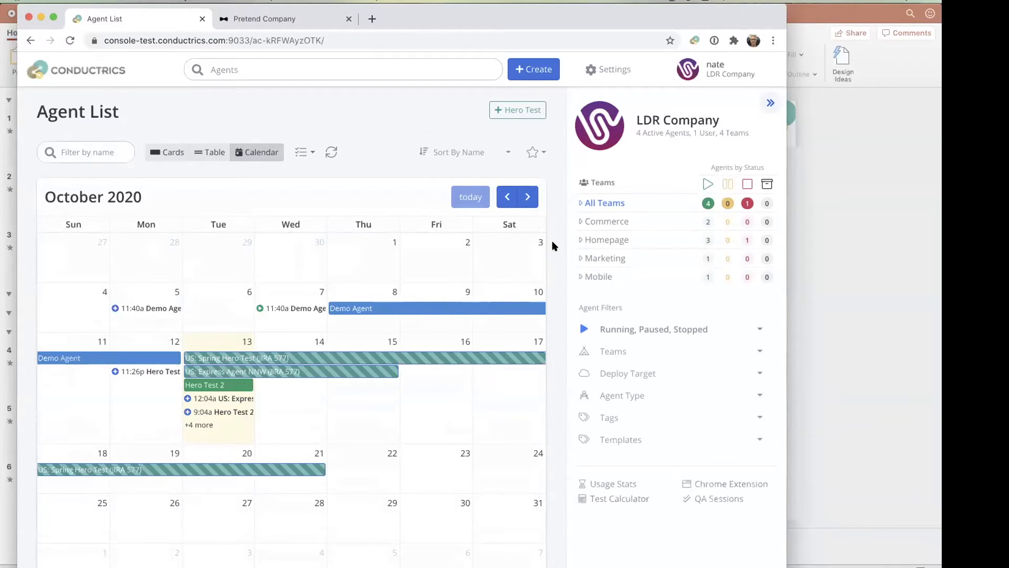
click(555, 63)
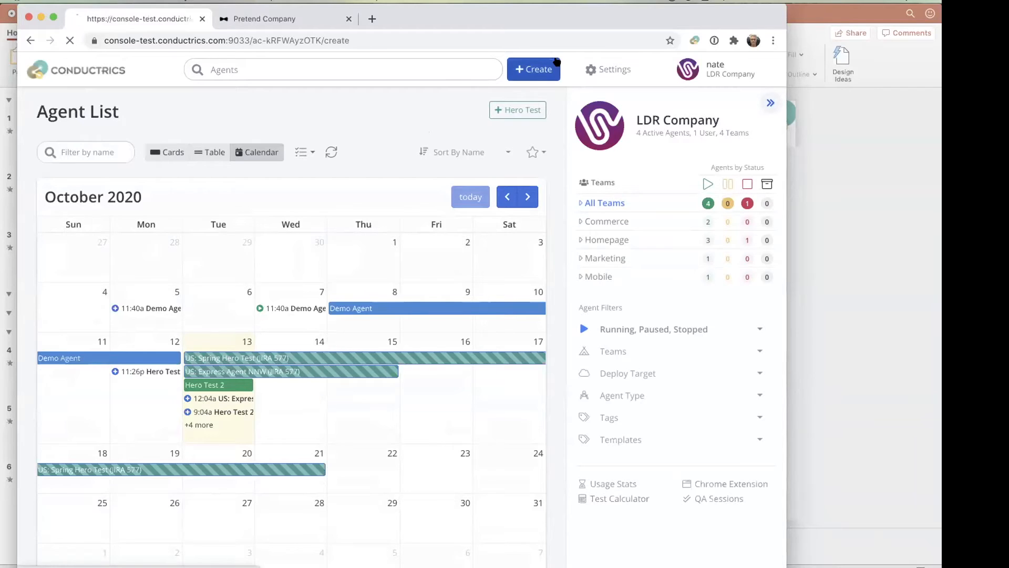
click(349, 227)
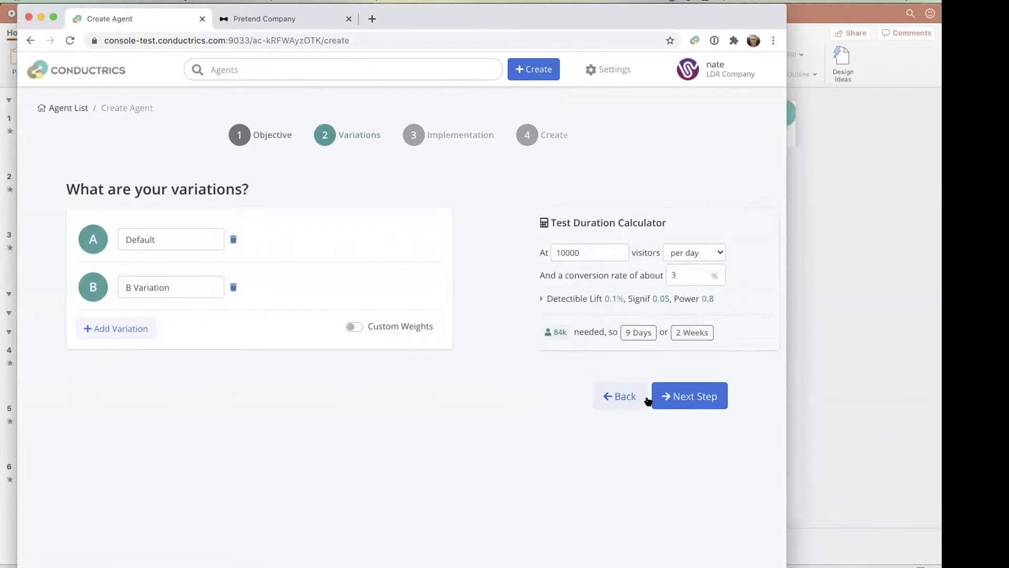
click(693, 399)
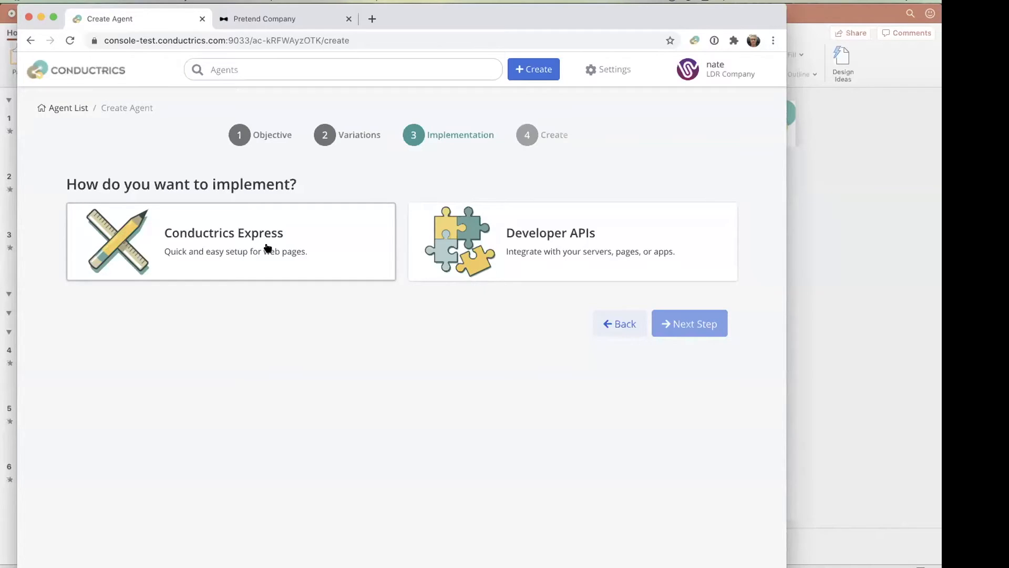
- Open the Express Macros settings, check the Pretend Company landing page's hero area, and return to the macros
click(613, 70)
click(607, 273)
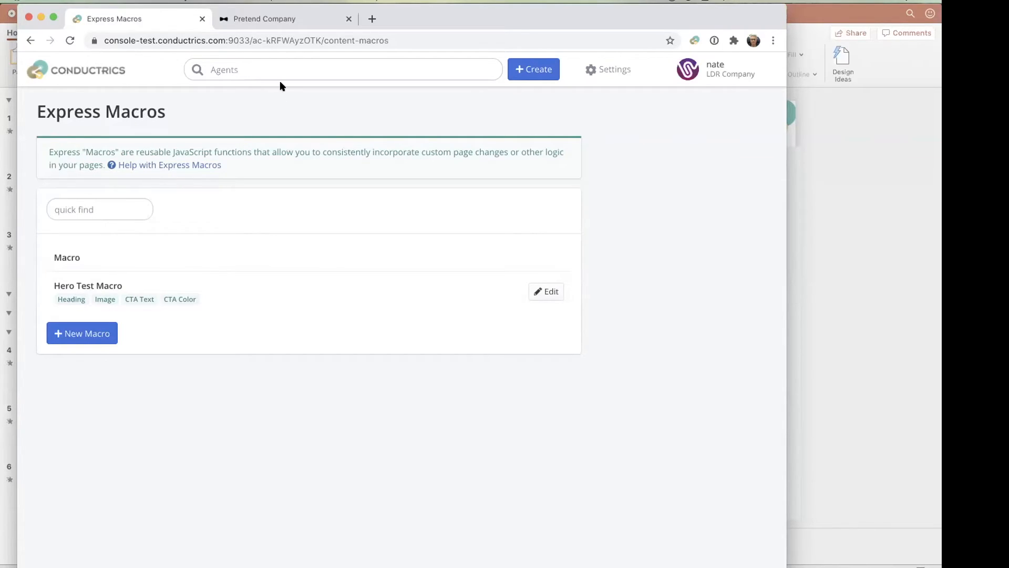
click(264, 20)
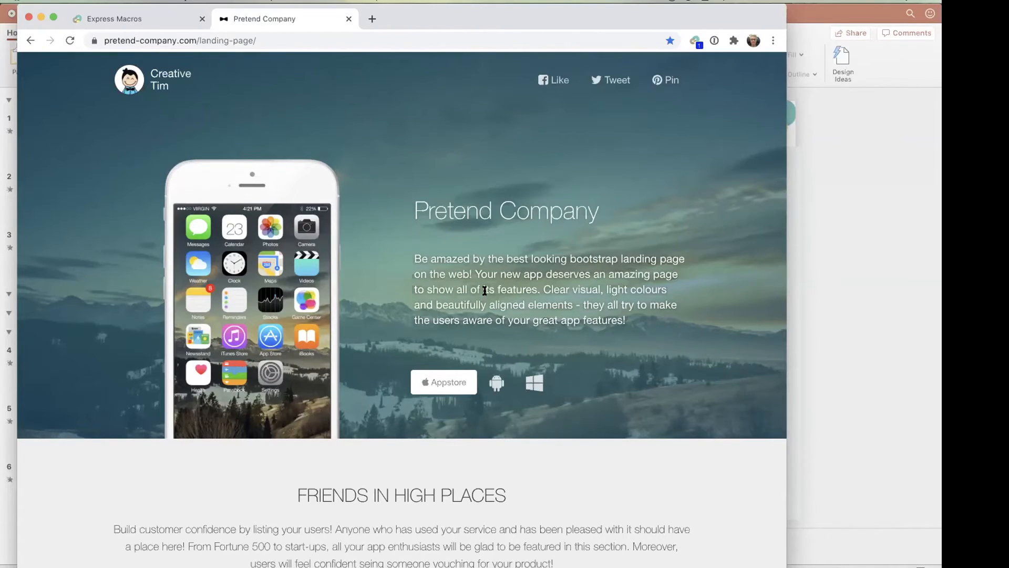
click(100, 17)
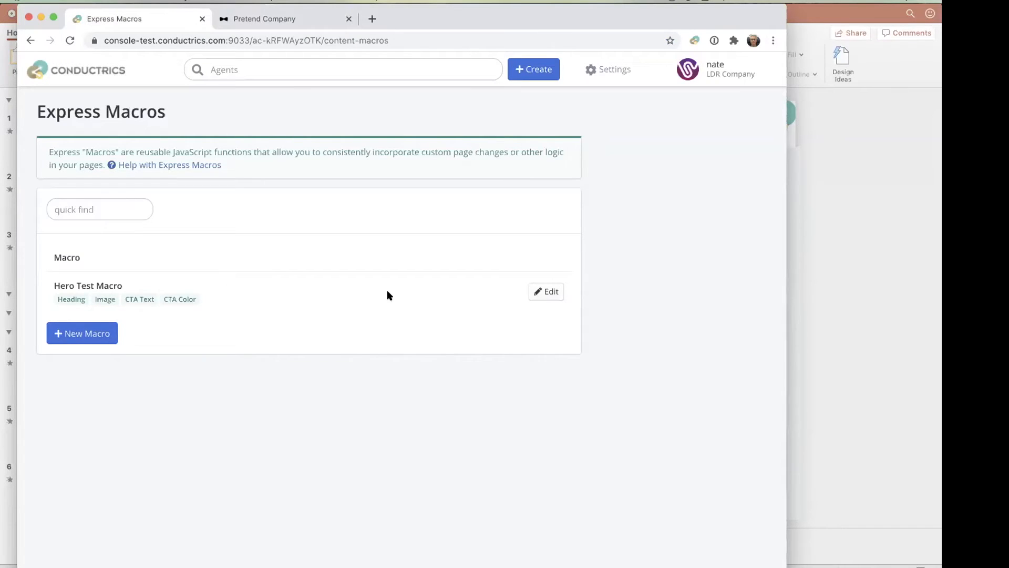
- Open the Hero Test Macro and examine its usage settings, its field list and the form for adding a field
click(552, 292)
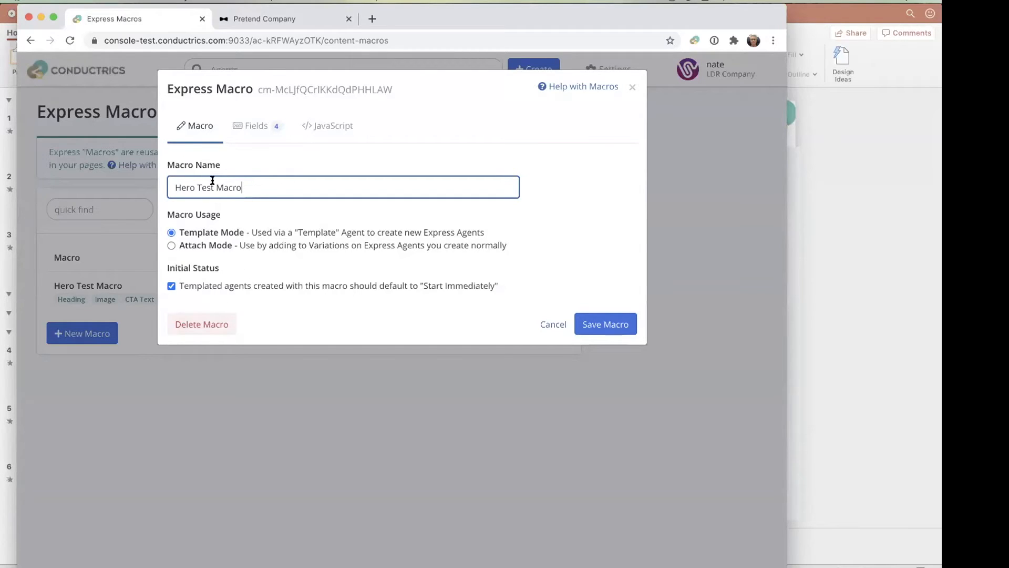
click(240, 127)
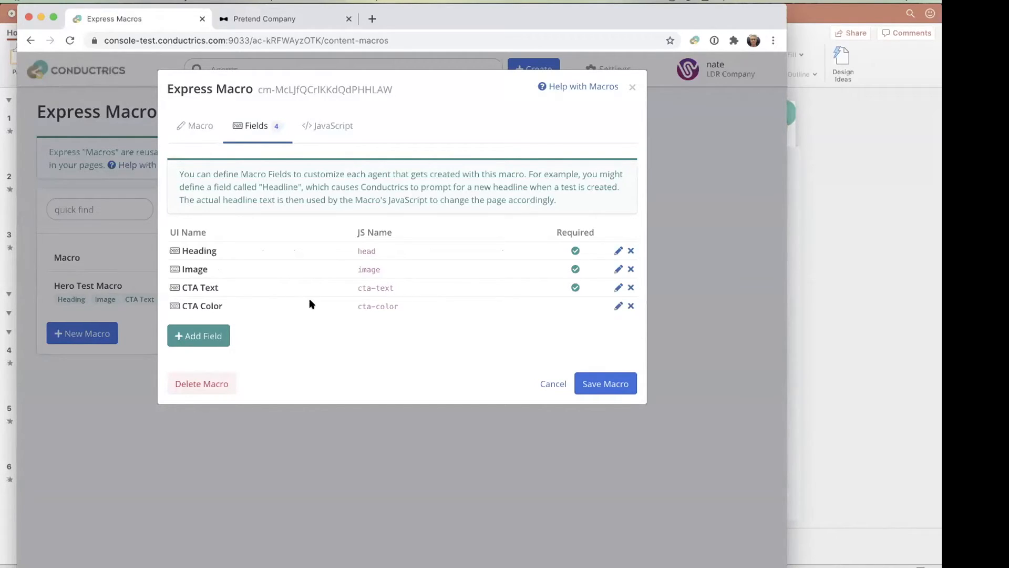
click(200, 336)
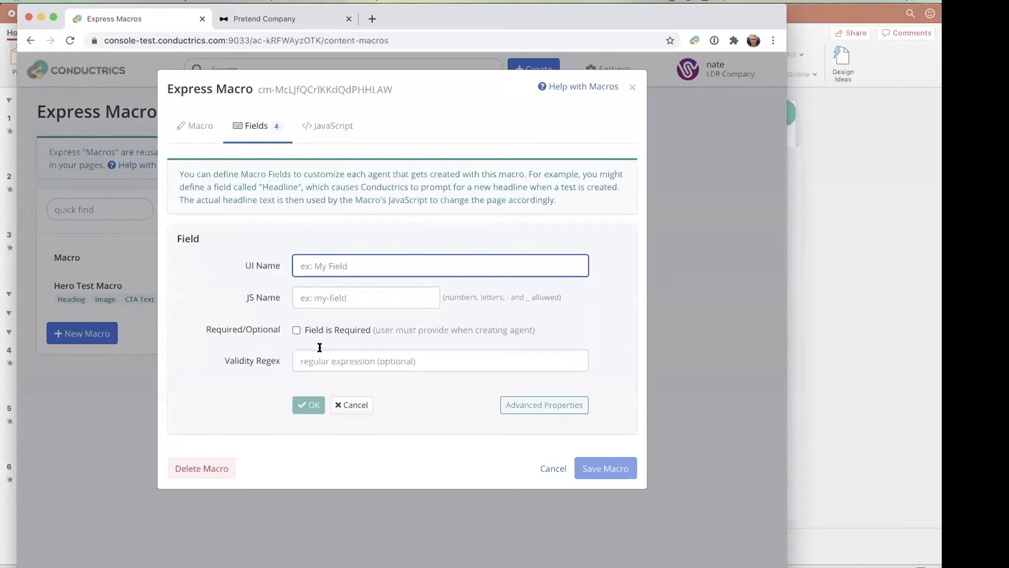
click(348, 404)
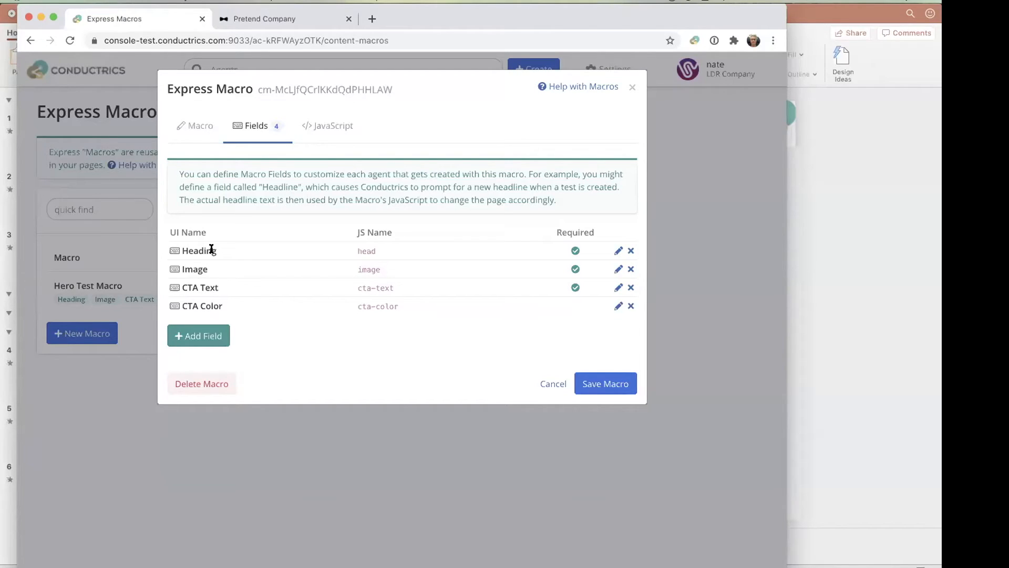
- Examine the Hero Test Macro's JavaScript and how it uses the defined fields to change the page
click(323, 128)
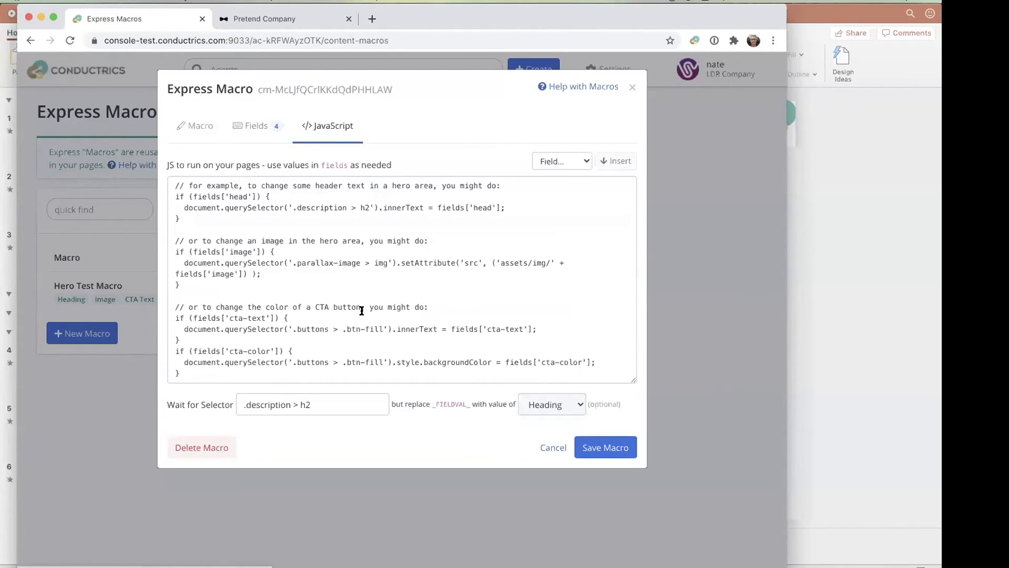
click(356, 274)
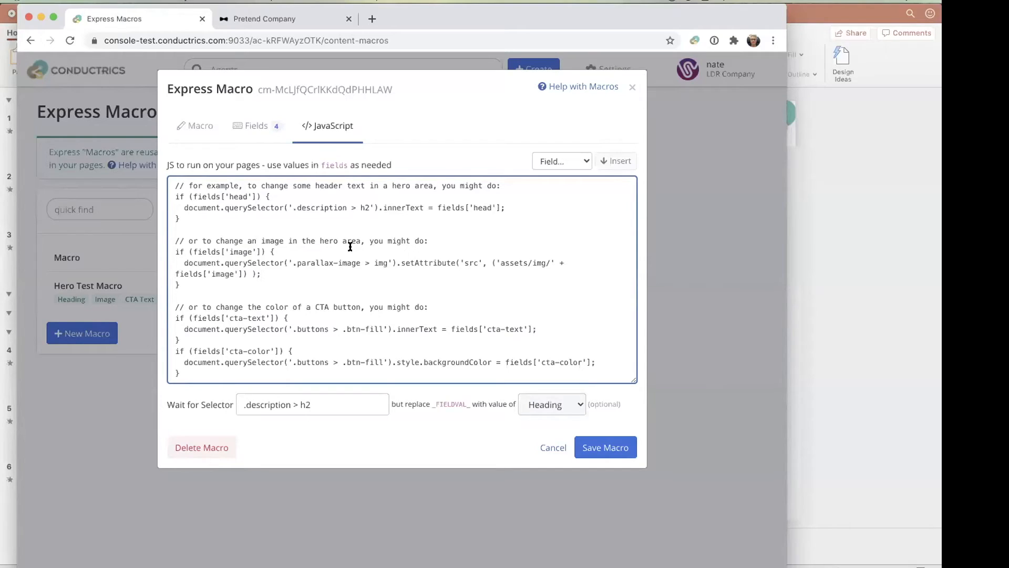
click(256, 126)
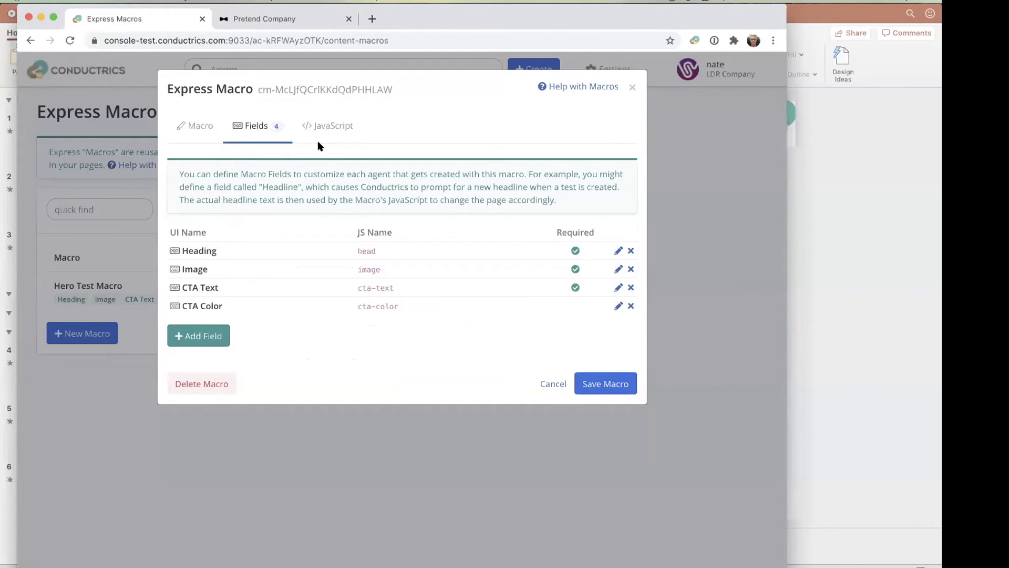
click(335, 131)
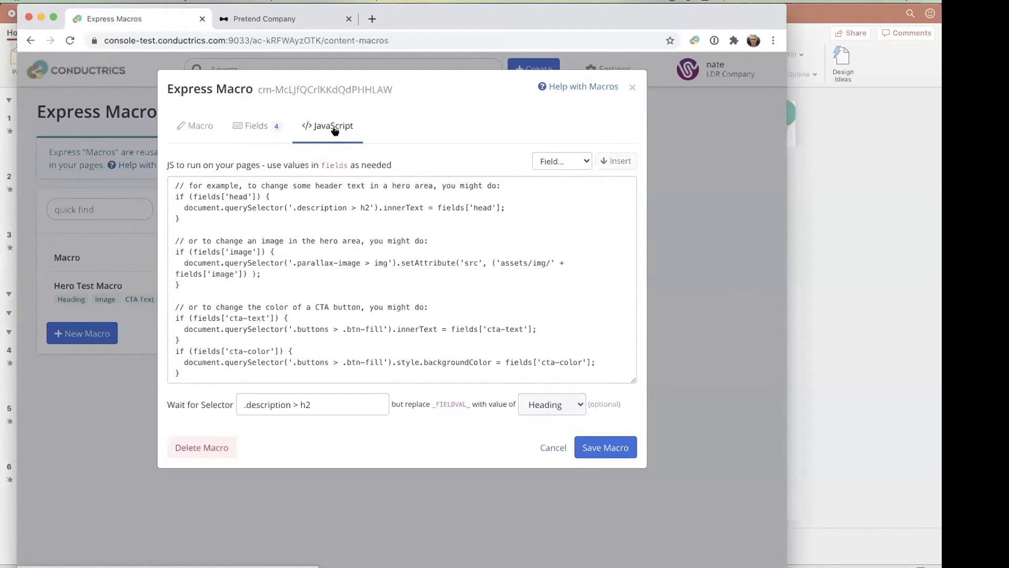
click(336, 241)
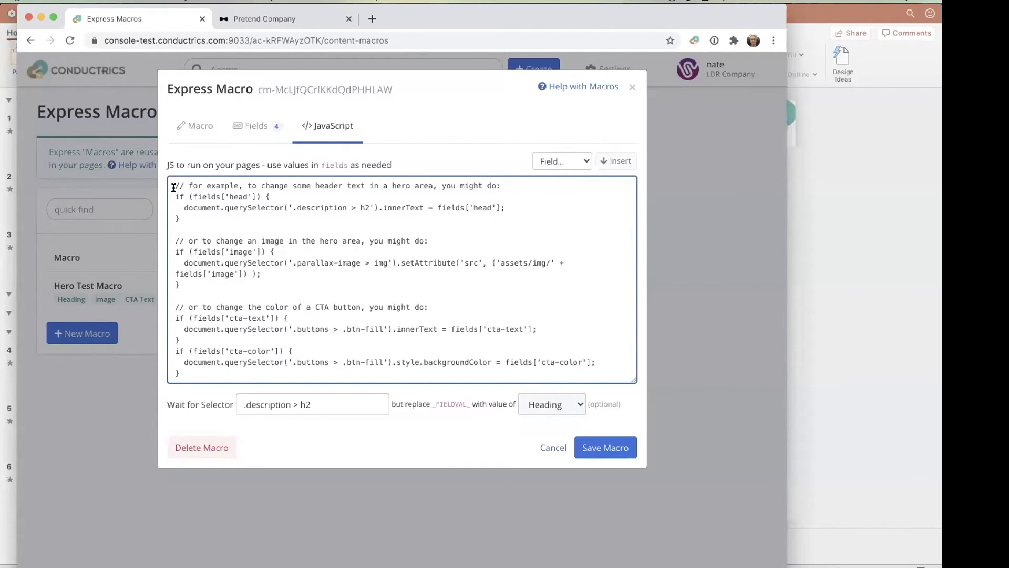
drag(174, 189, 313, 360)
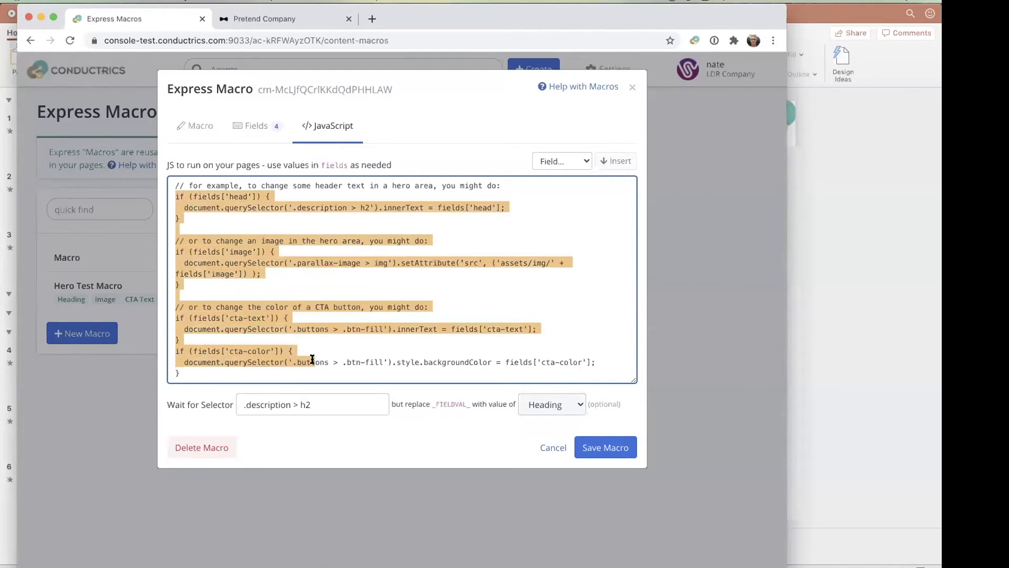
click(361, 320)
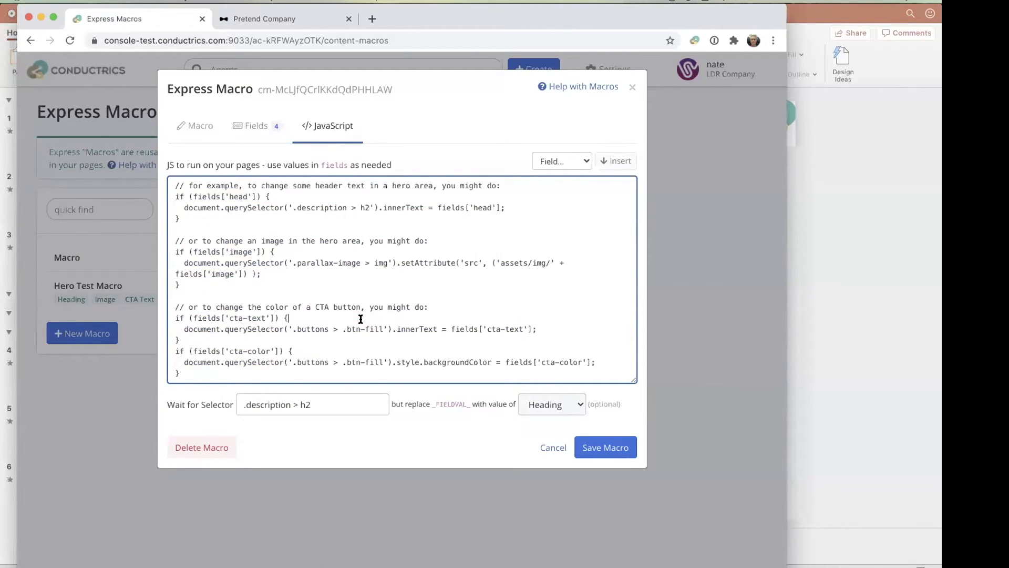
- Compare the macro's field list with its JavaScript once more, and close the macro without saving
click(265, 126)
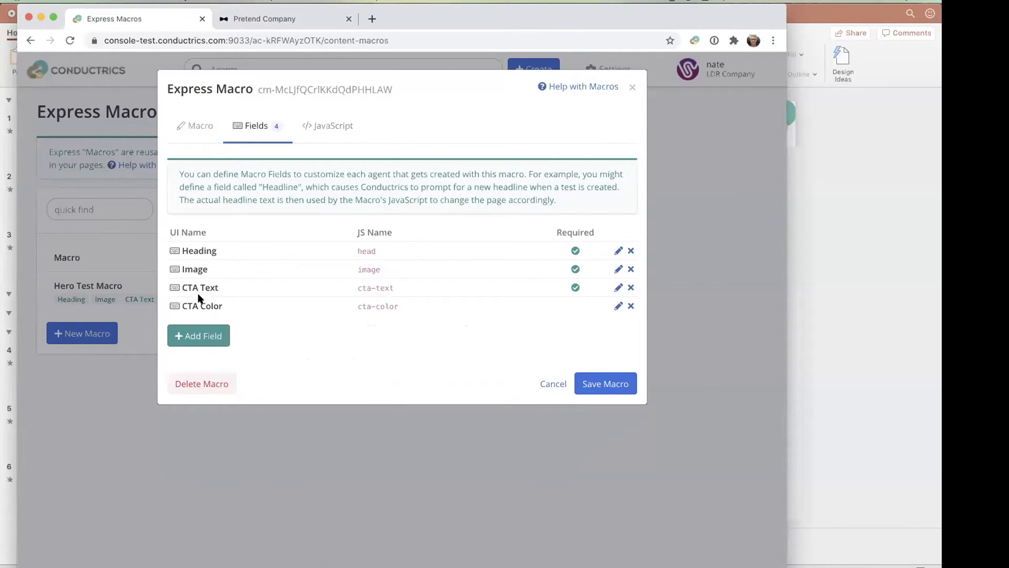
click(331, 126)
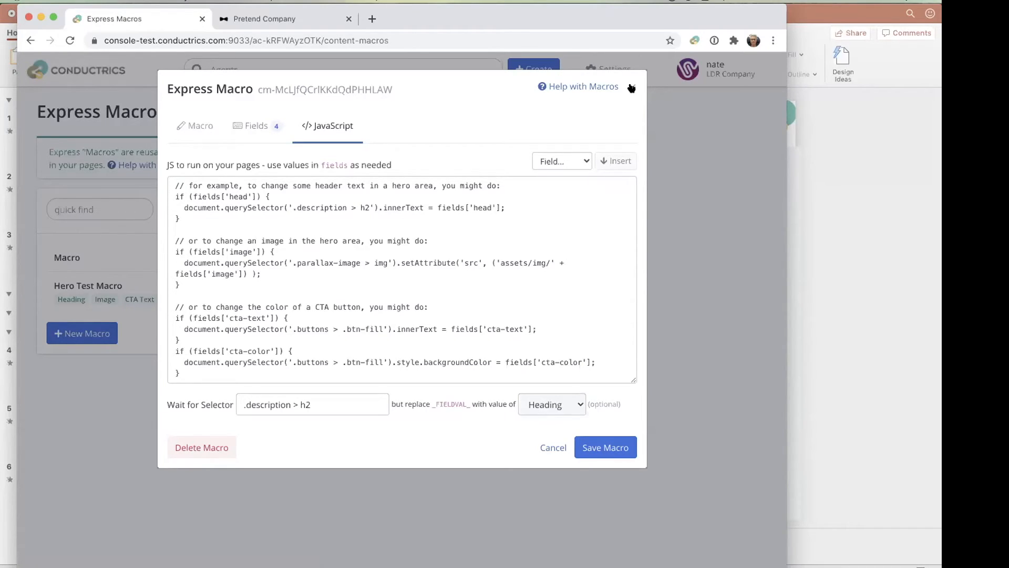
click(435, 240)
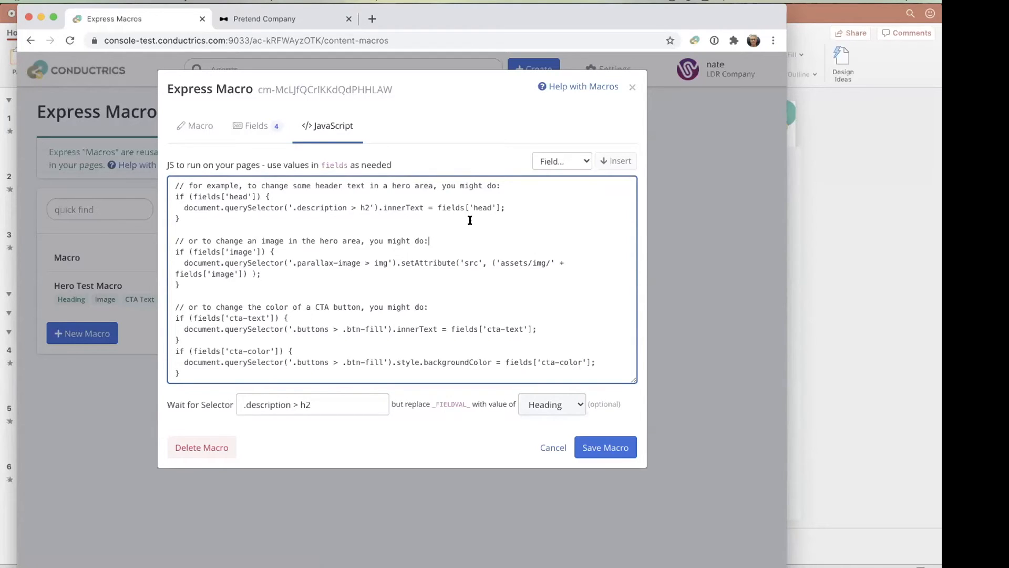
click(630, 87)
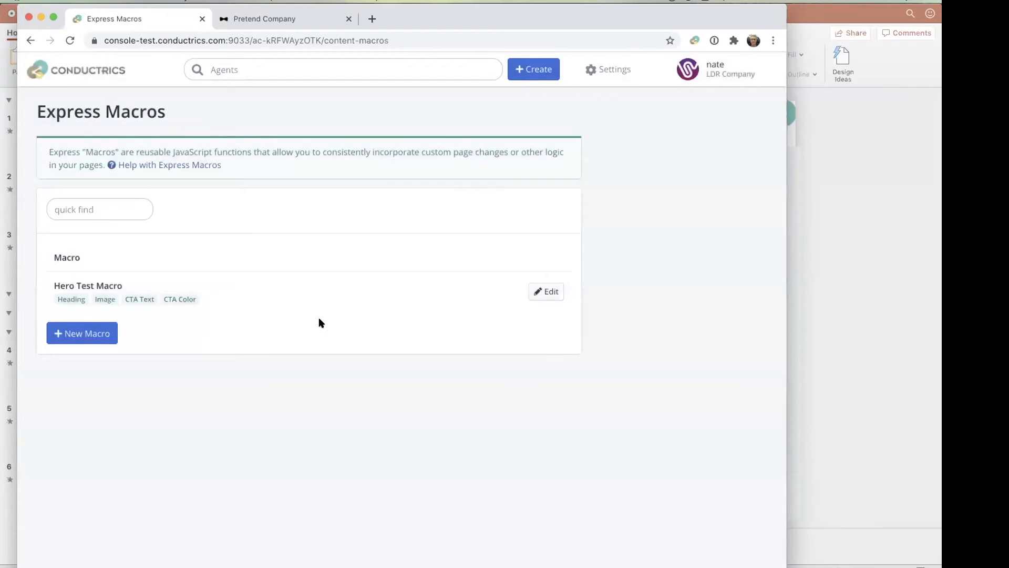
- Show the agent list as cards, and preview the Hero Test template's creation form before closing it
click(105, 67)
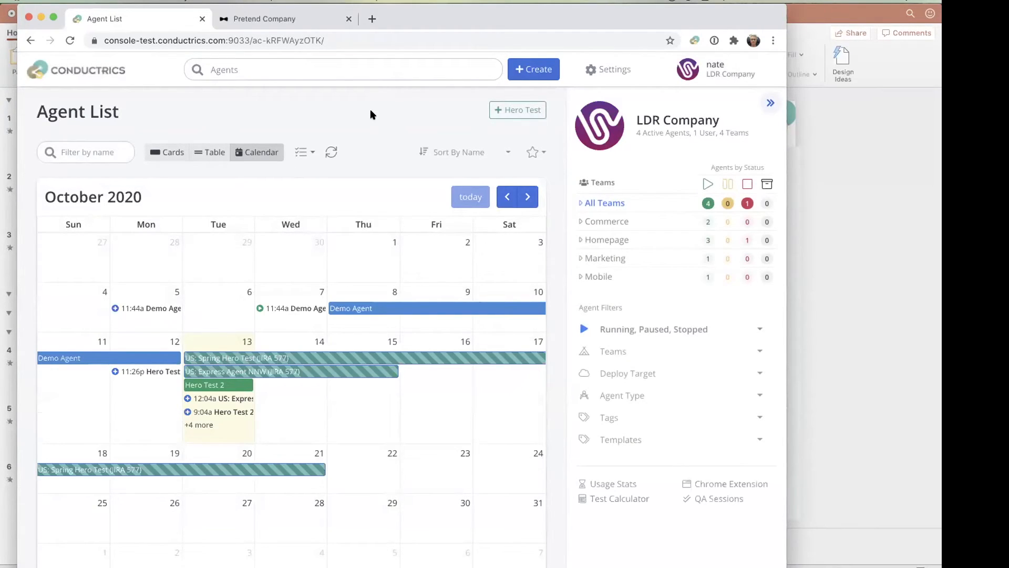
click(167, 152)
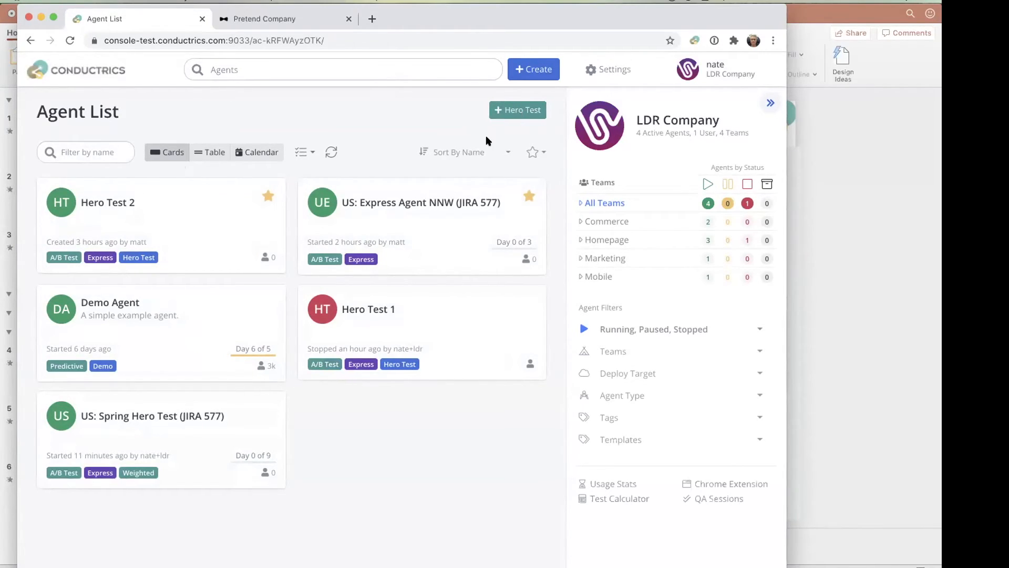
click(518, 110)
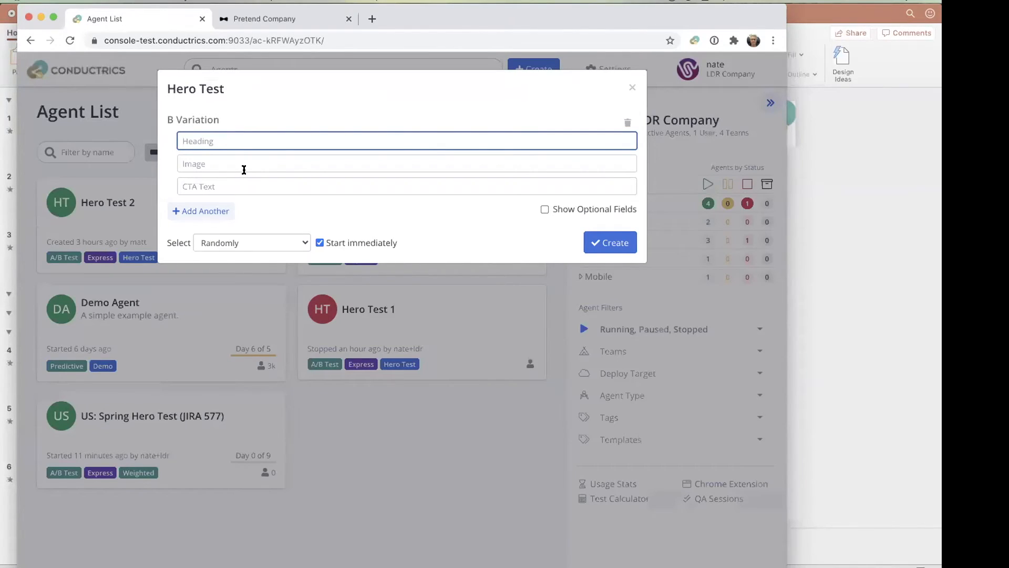
click(631, 87)
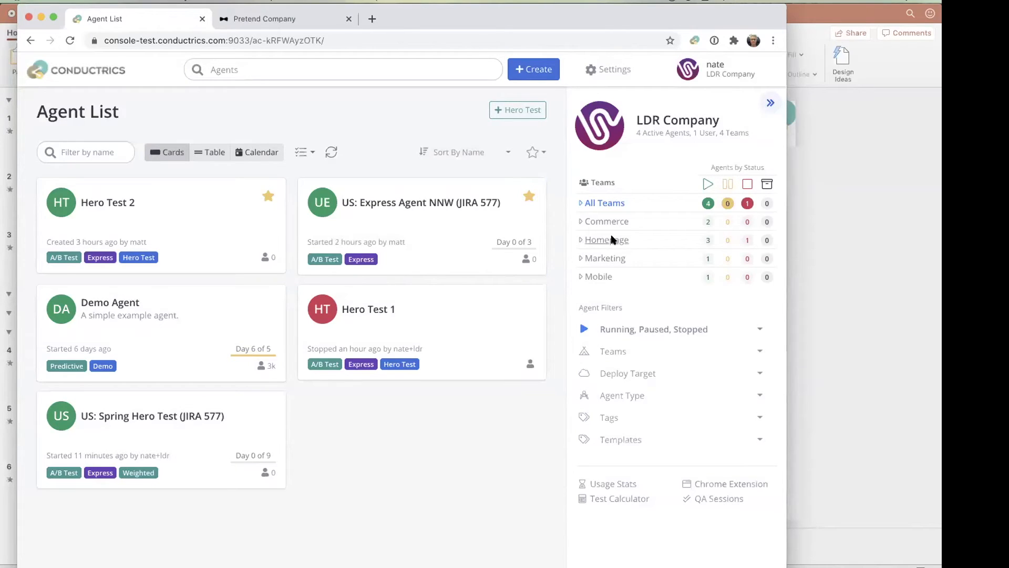
- Start a new Hero Test agent from the template and set the B Variation heading to "New Album Out Now"
click(521, 113)
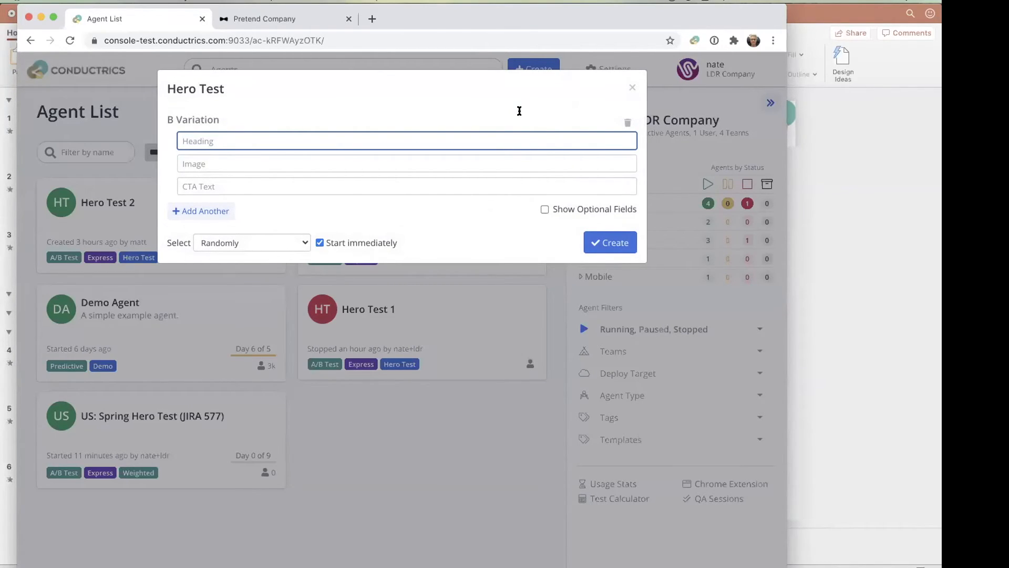
text(Webinar Headline)
key(super+a)
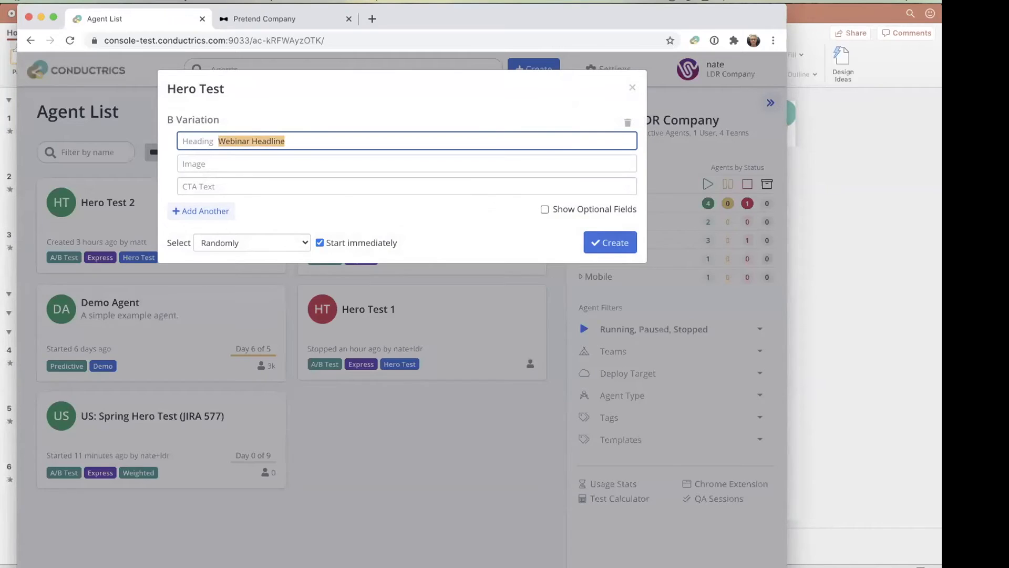
text(New Al)
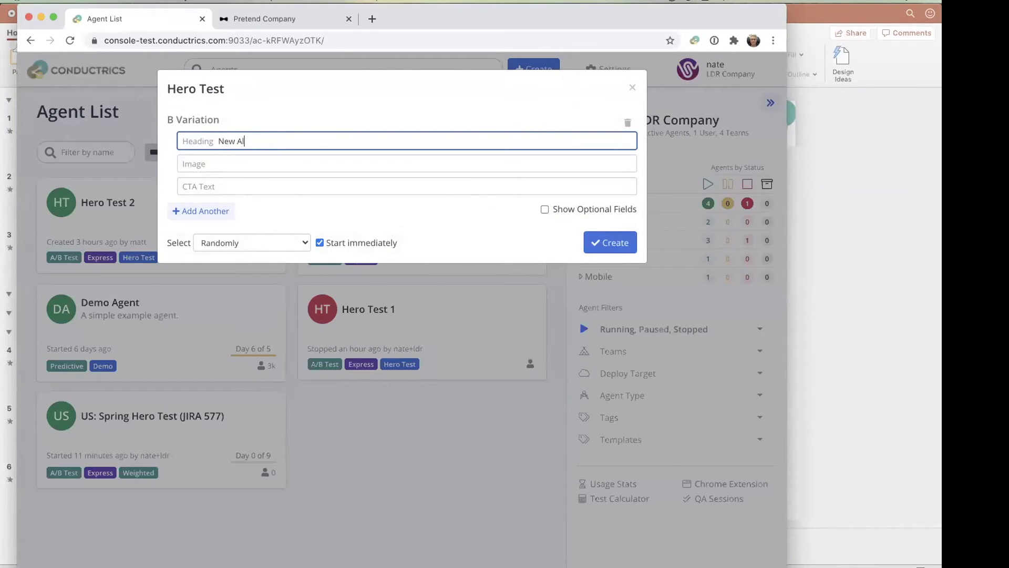
text(bum Out Now)
- Set the B Variation's image to "lana.jpg" and its CTA text to "Listen Now"
key(Tab)
text(lana.)
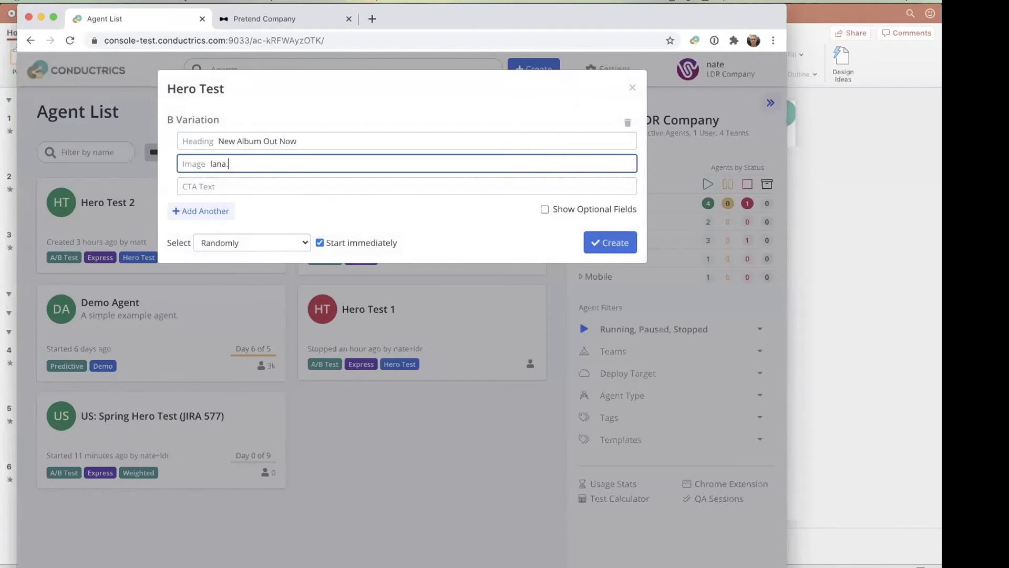
text(jpg)
key(Tab)
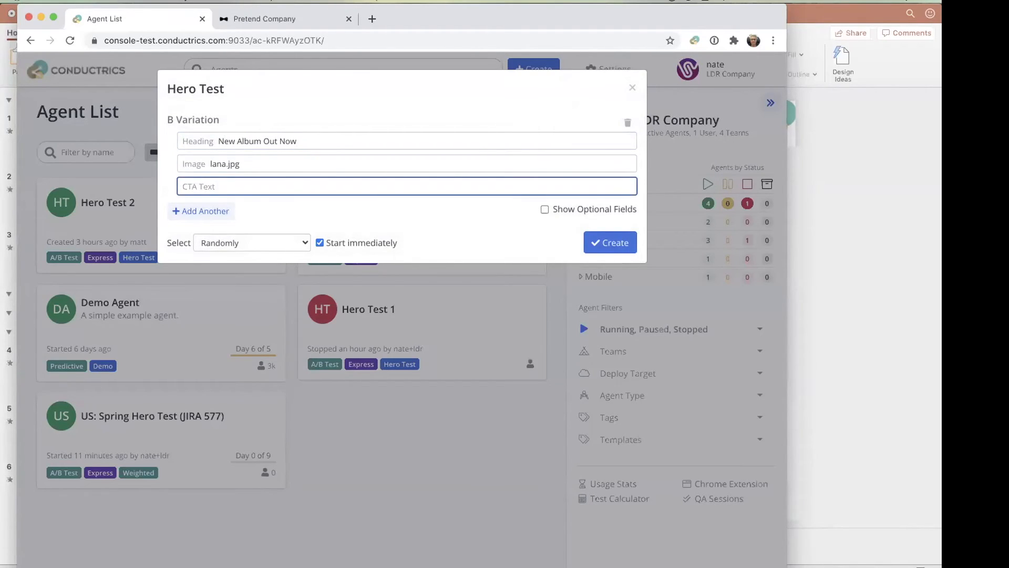
text(Listen Now)
- Show the optional fields, set the CTA color to "yellow", and create the Hero Test agent
click(597, 210)
click(255, 209)
text(yellow)
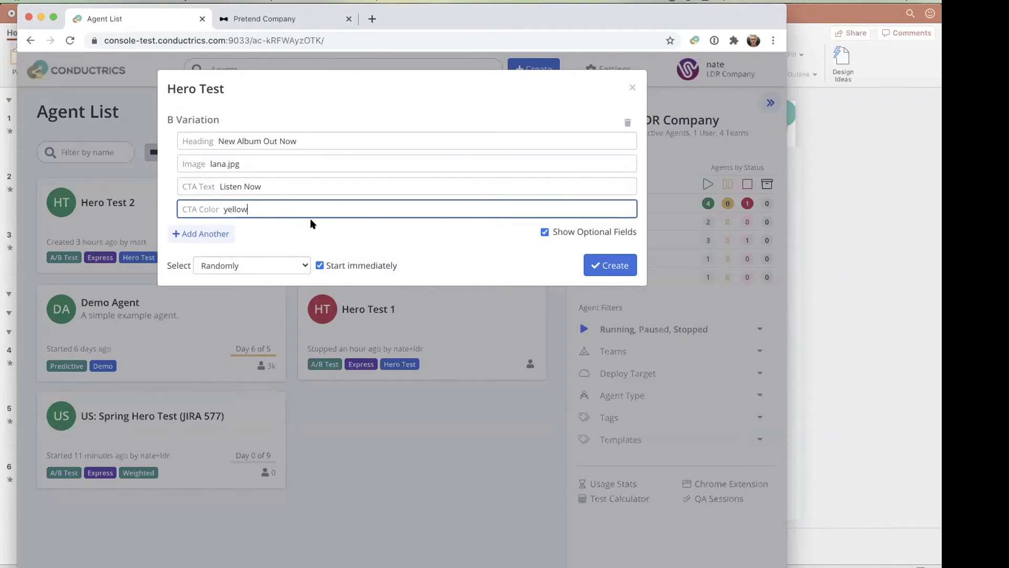
click(350, 236)
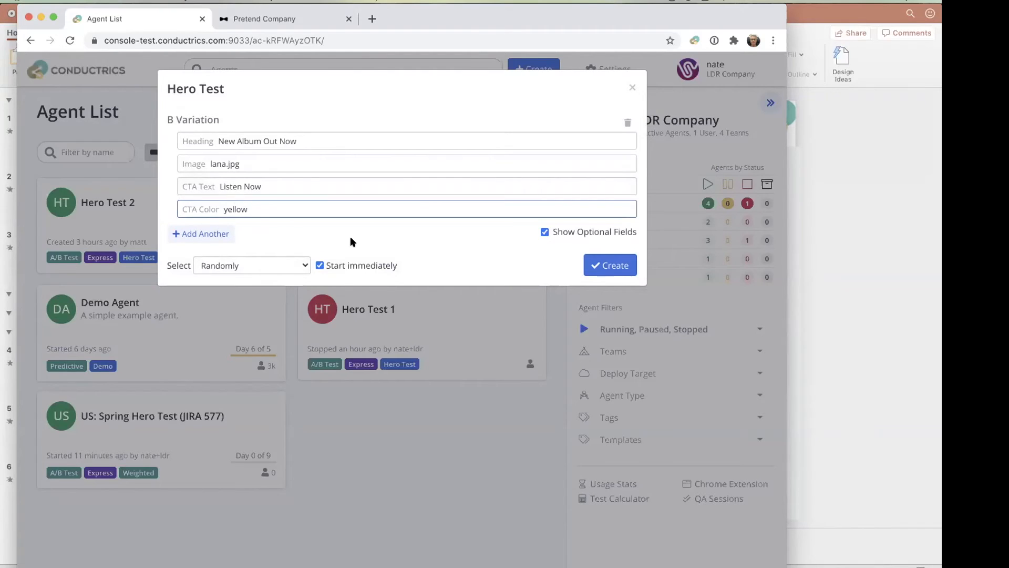
click(608, 264)
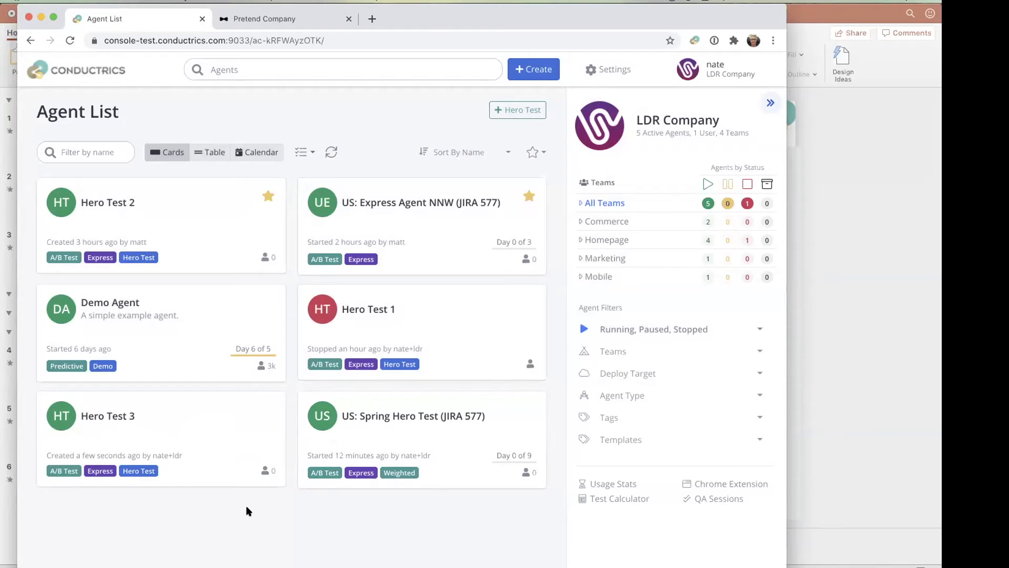
- Check the new variation on the Pretend Company landing page and the agent notifications in Slack, and return to the Conductrics agent list
click(294, 16)
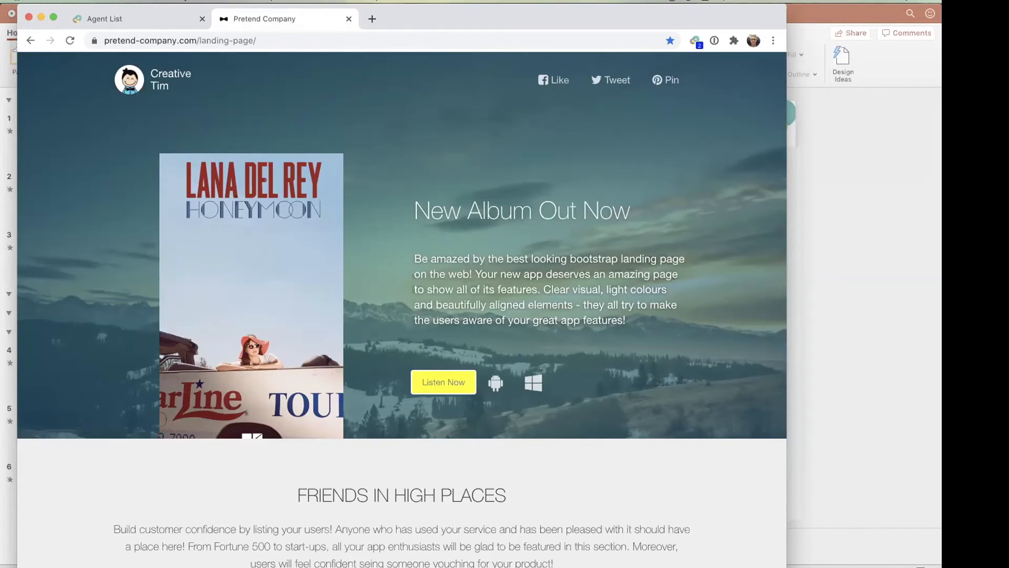
mouse_move(535, 561)
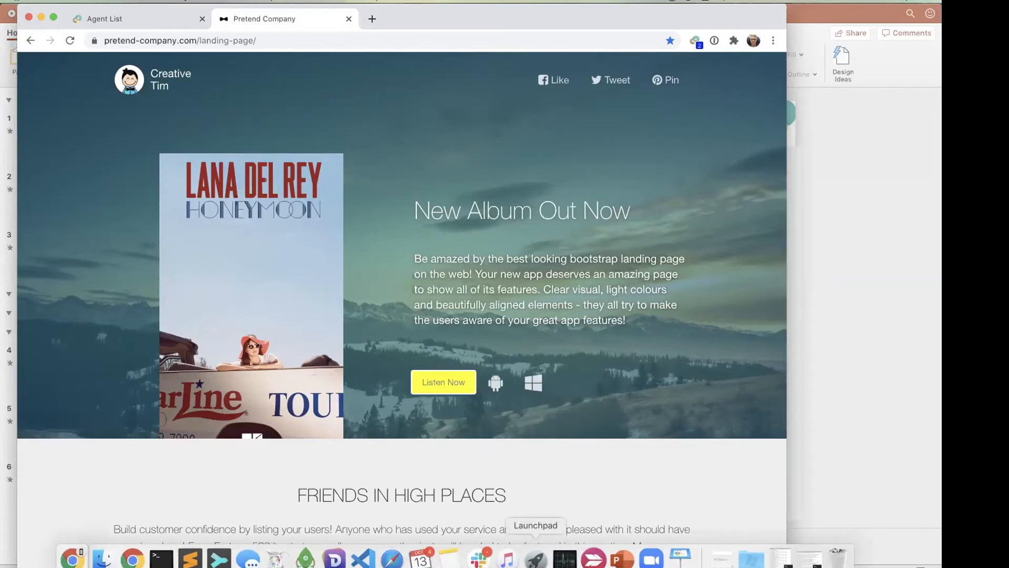
click(478, 561)
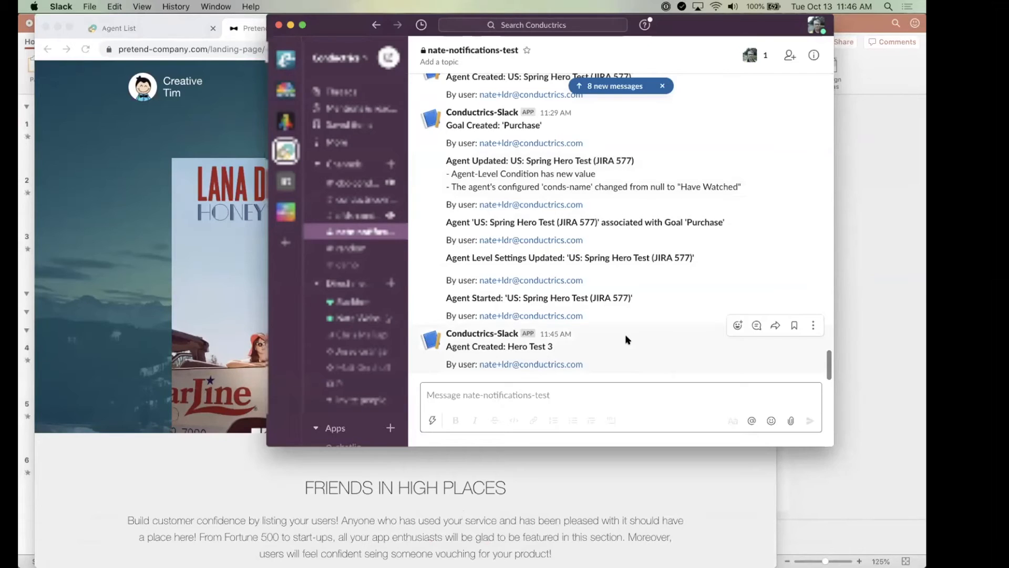
click(87, 213)
click(149, 29)
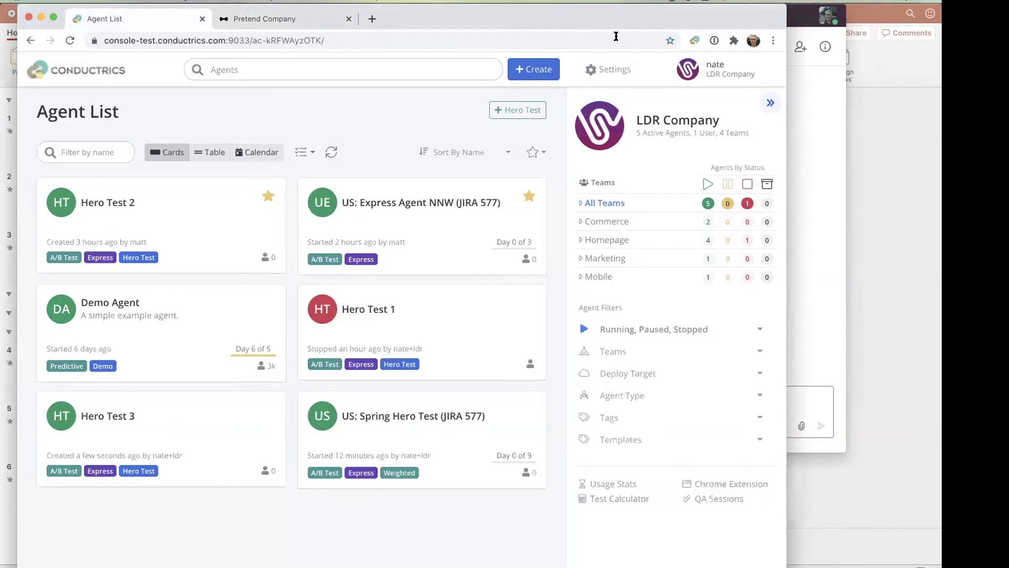
- Examine the Slack Updates notification stream's settings, close them without saving, and return to the agent list
click(608, 71)
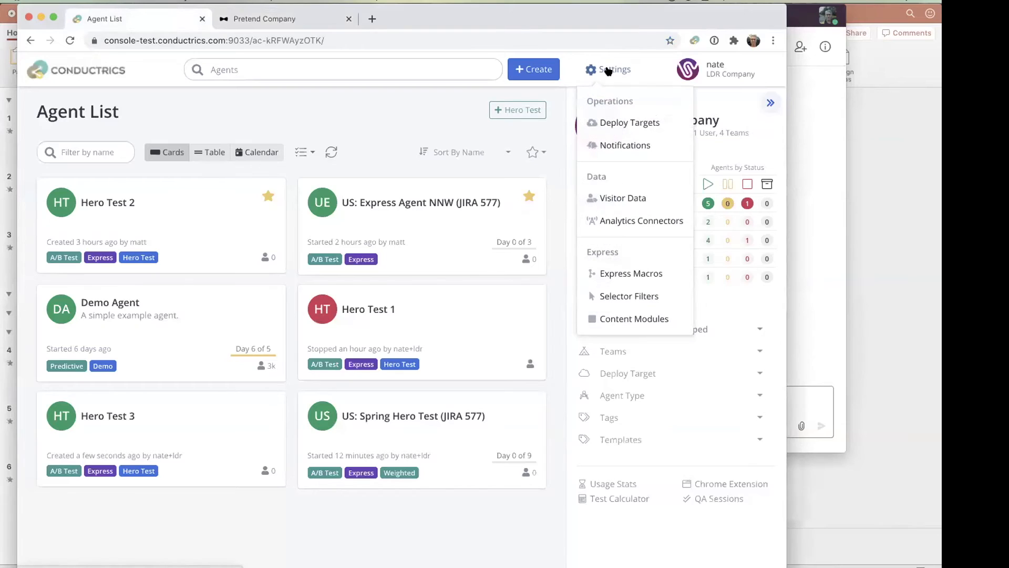
click(611, 145)
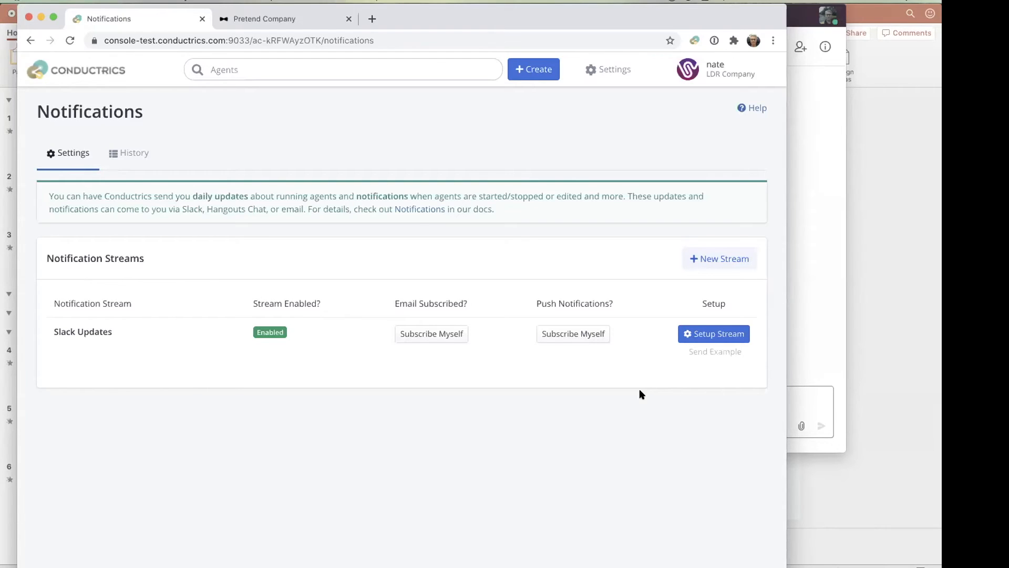
click(700, 335)
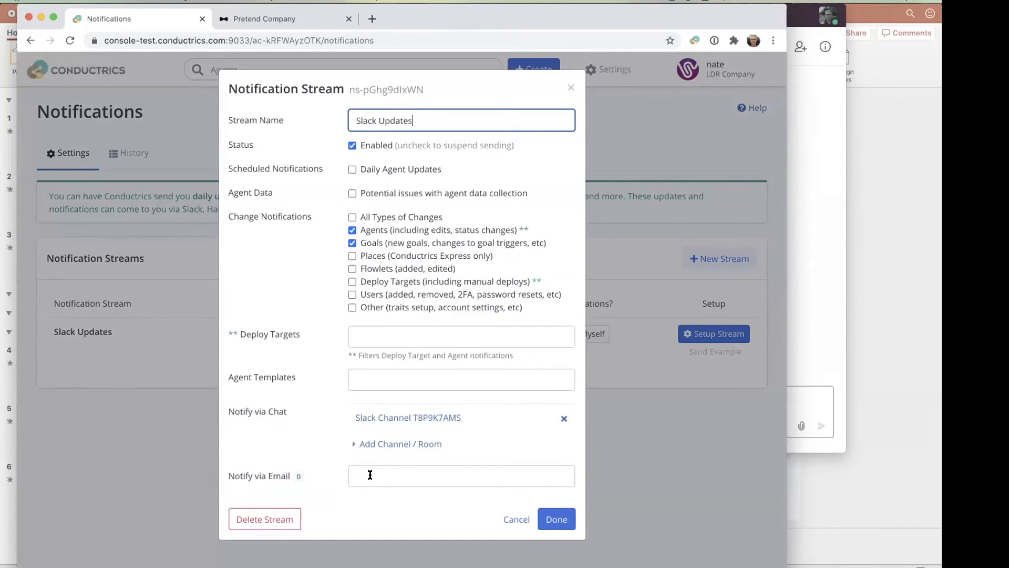
click(324, 295)
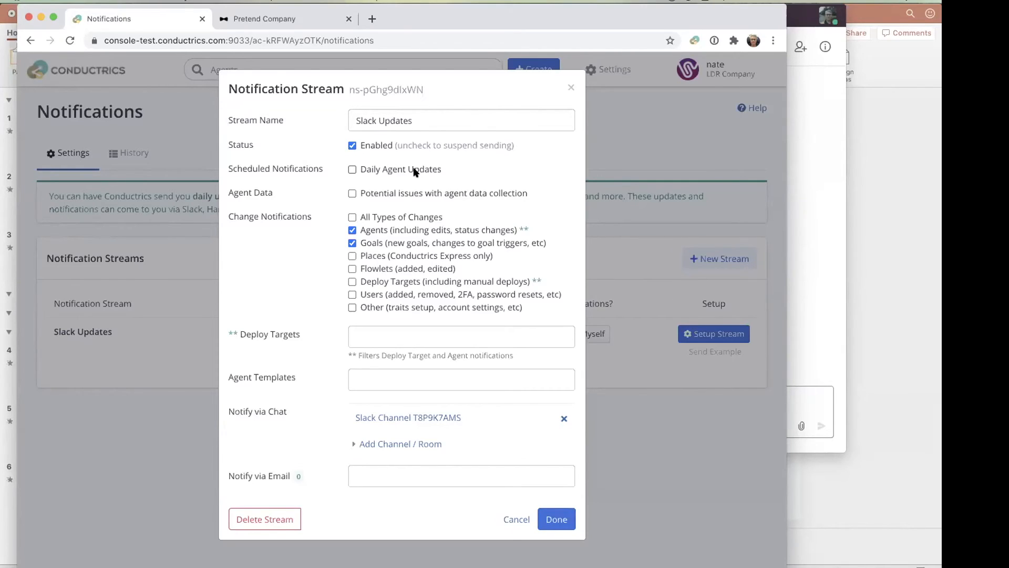
click(570, 87)
click(79, 72)
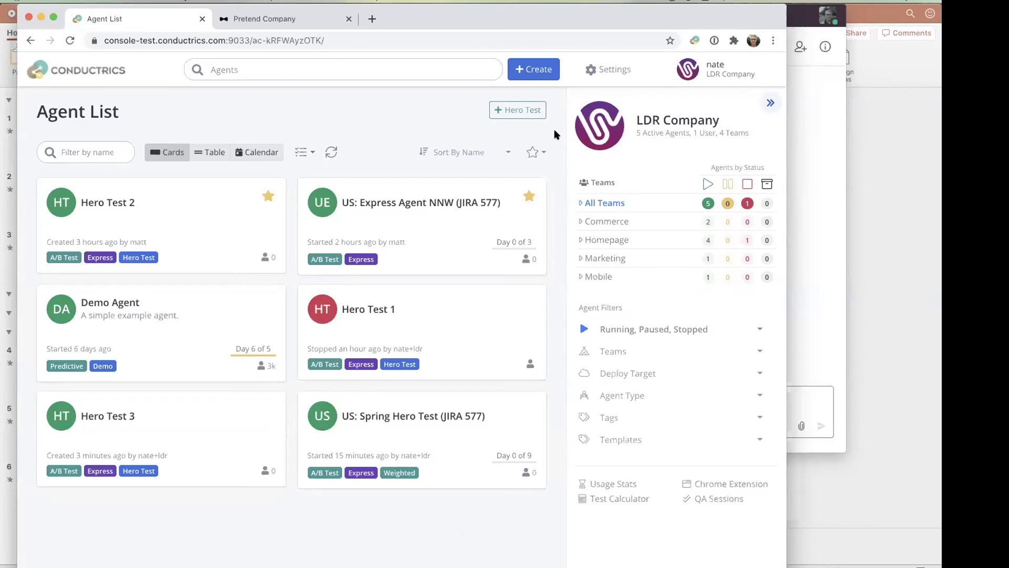
- Start creating a new agent, proceed to its variations, and rename variation A as "Doesn't get survey"
click(532, 68)
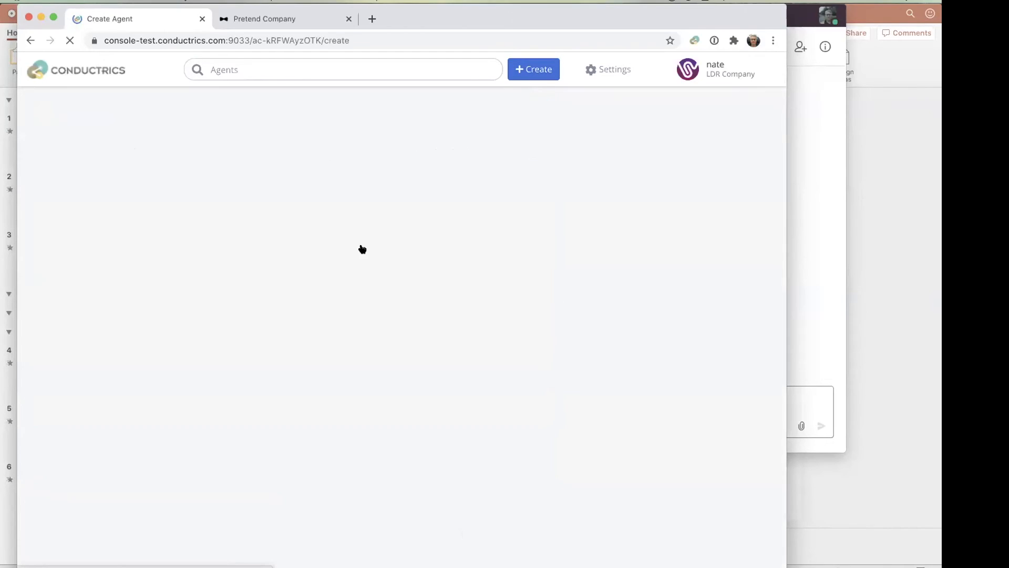
click(214, 414)
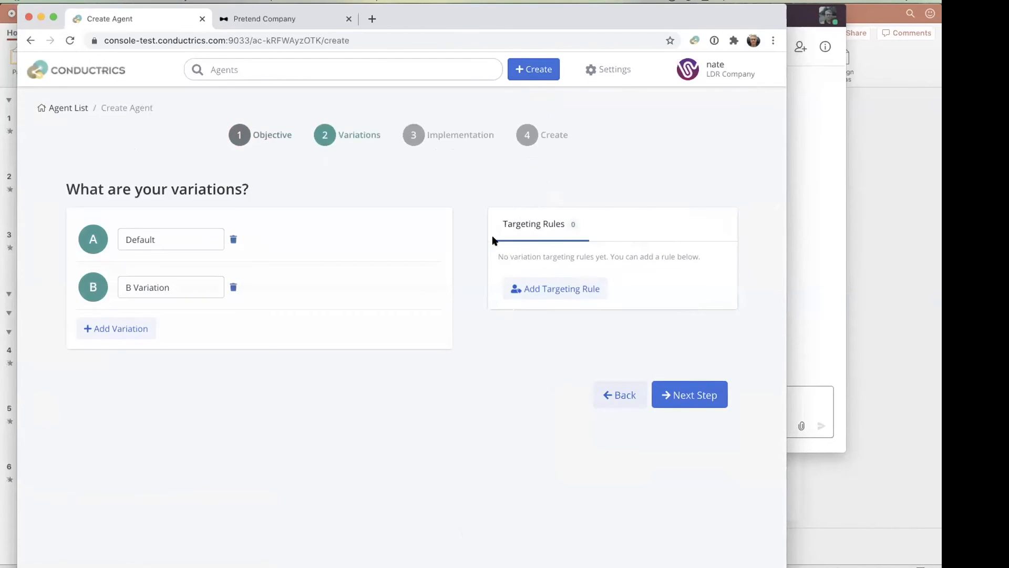
drag(171, 284, 83, 272)
click(150, 235)
double_click(149, 232)
text(Doesn't get sruve)
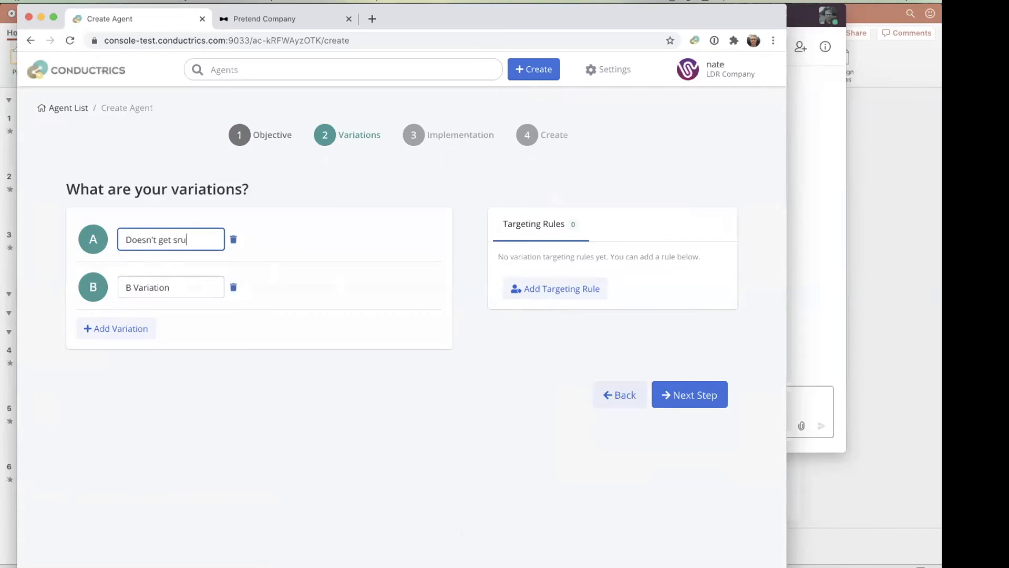
key(BackSpace)
key(BackSpace)
key(BackSpace)
key(BackSpace)
text(urvey)
- Rename variation B as "Gets Survey"
drag(176, 284, 22, 279)
text(Gets )
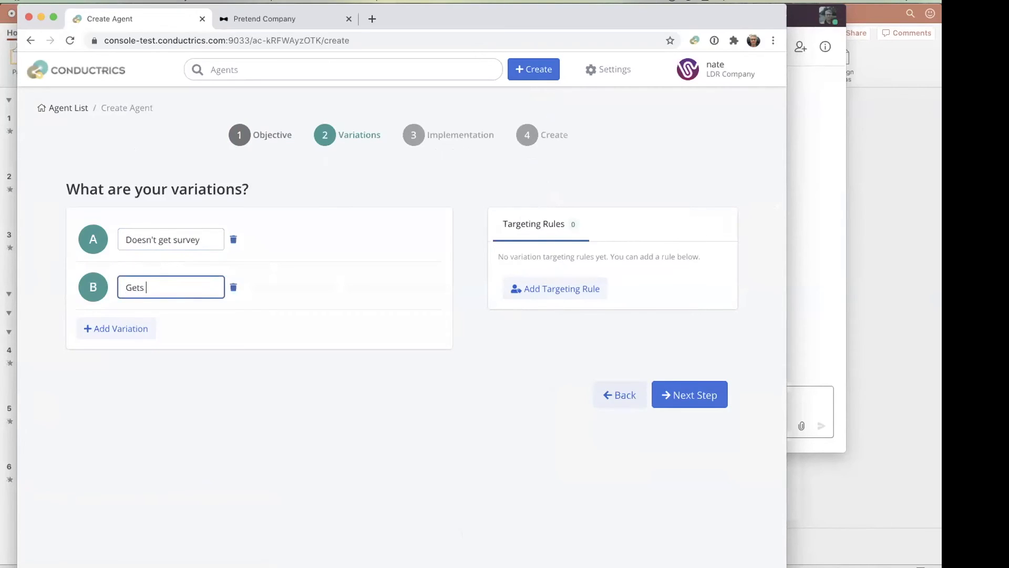
text(Survey)
drag(169, 281, 37, 262)
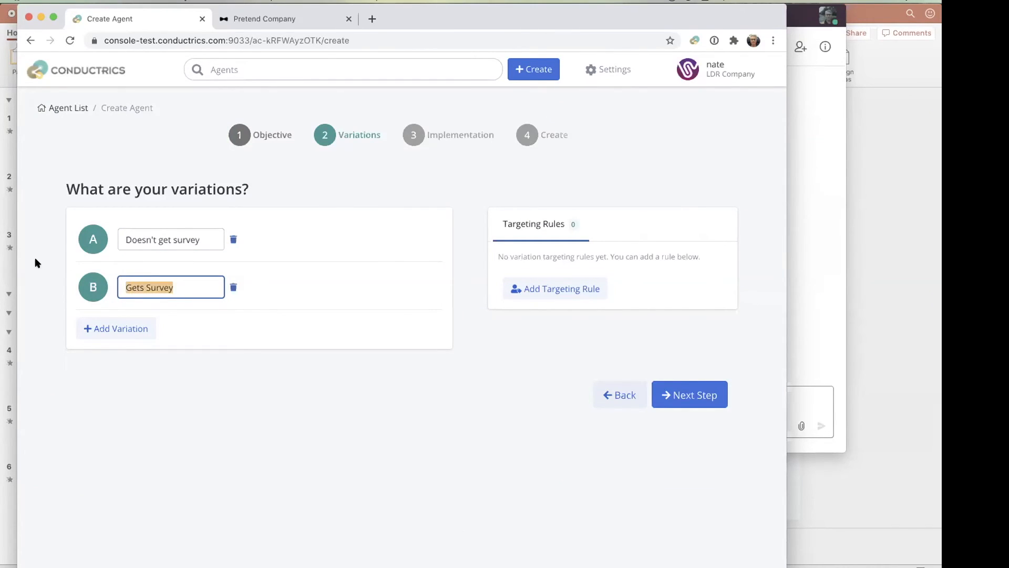
drag(207, 238, 57, 222)
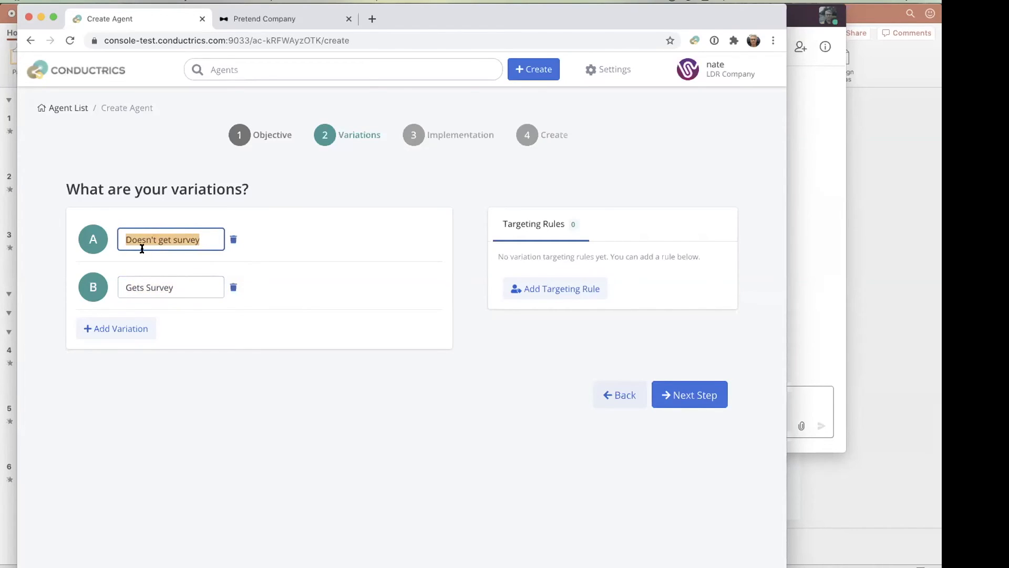
click(330, 312)
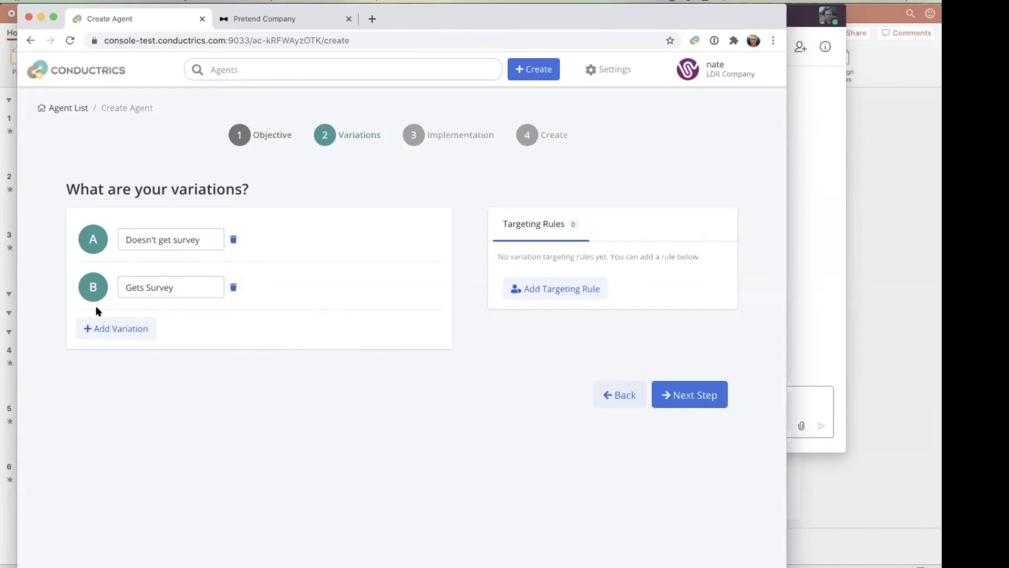
- Start a targeting rule for the variations with the condition Tier is Silver
click(569, 284)
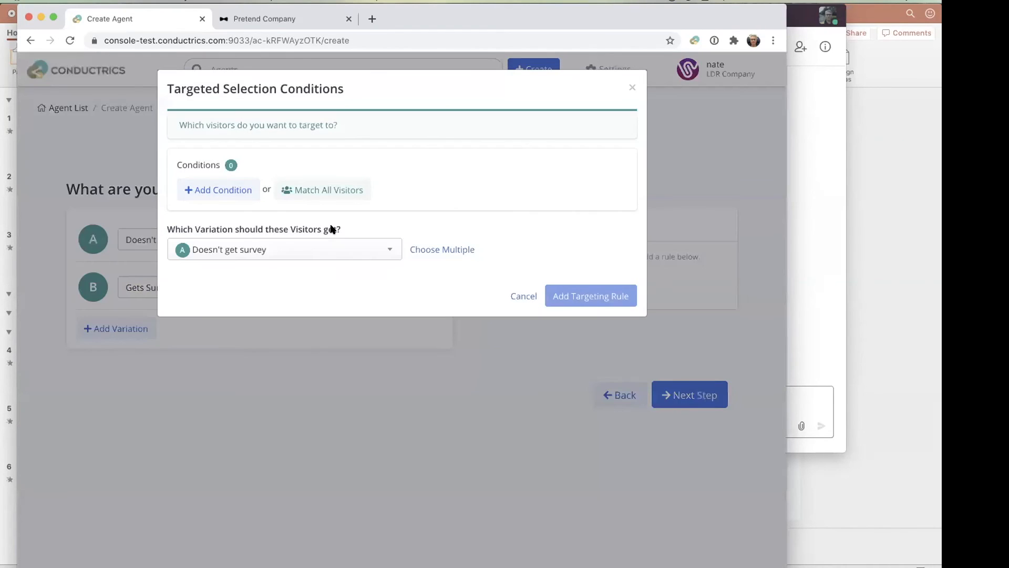
click(232, 191)
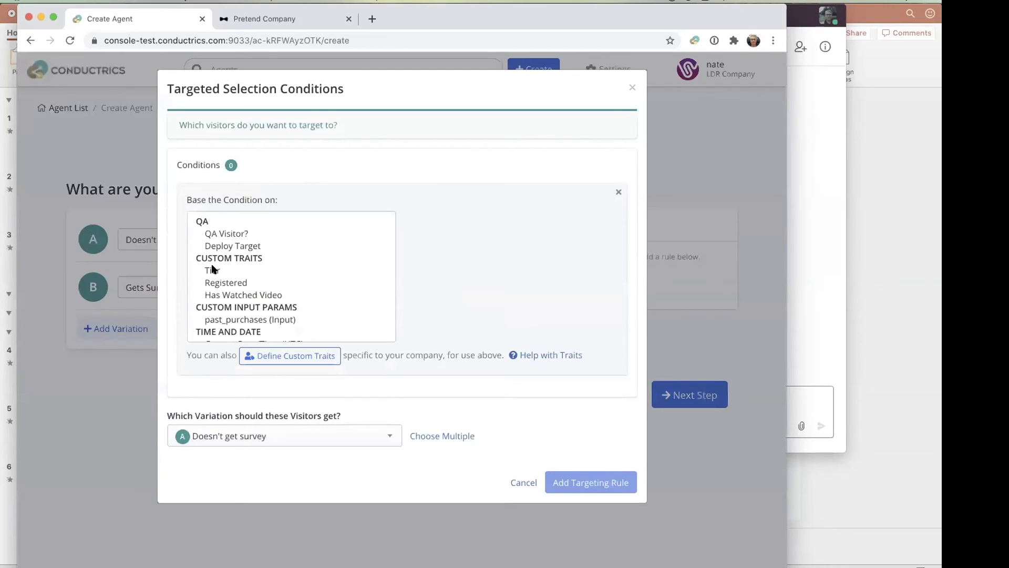
click(212, 270)
click(466, 283)
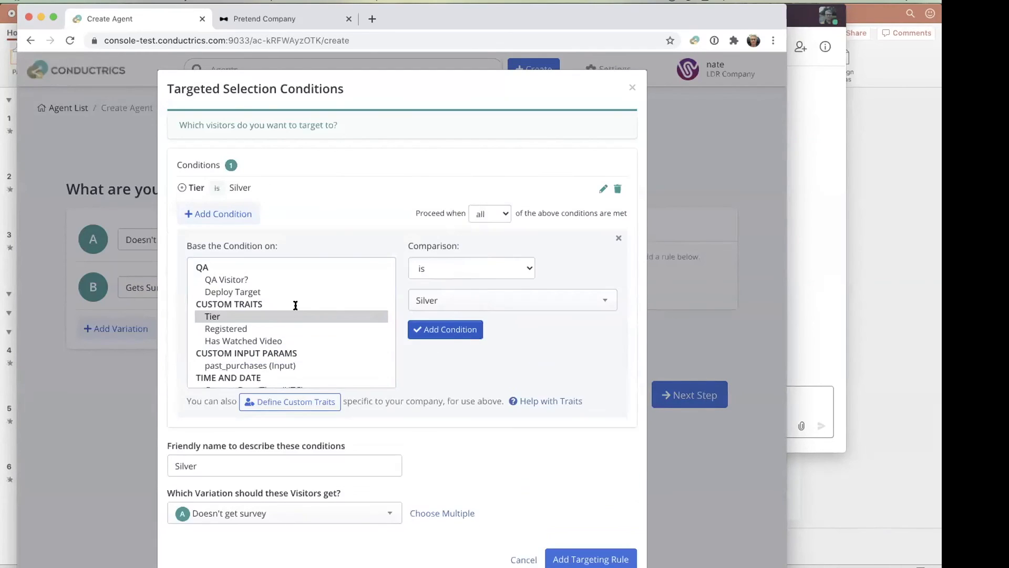
- Add a second condition to the targeting rule: Weekday / Weekend (UTC) is Weekday
click(228, 214)
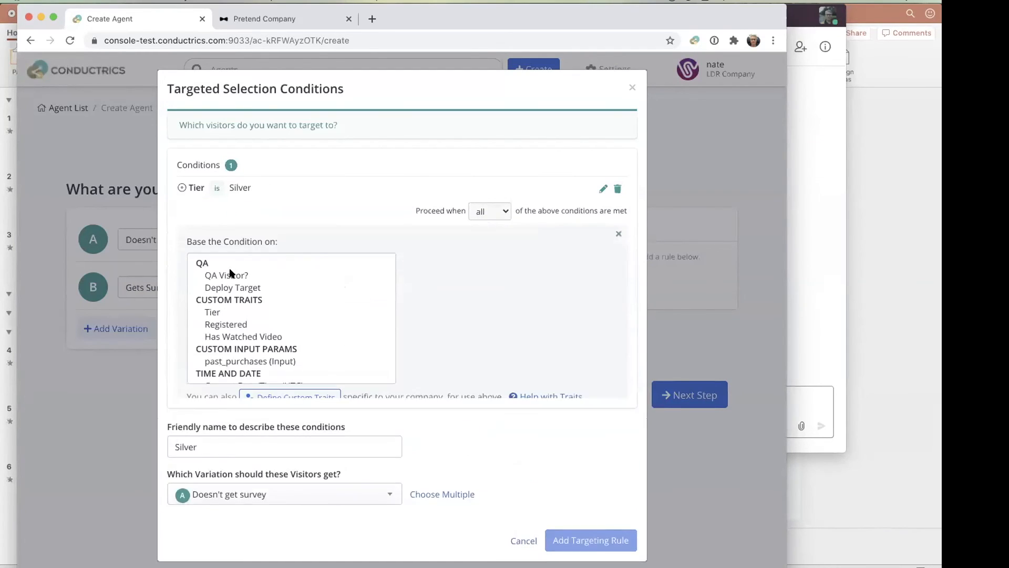
scroll(232, 301, down, 5)
scroll(234, 303, down, 2)
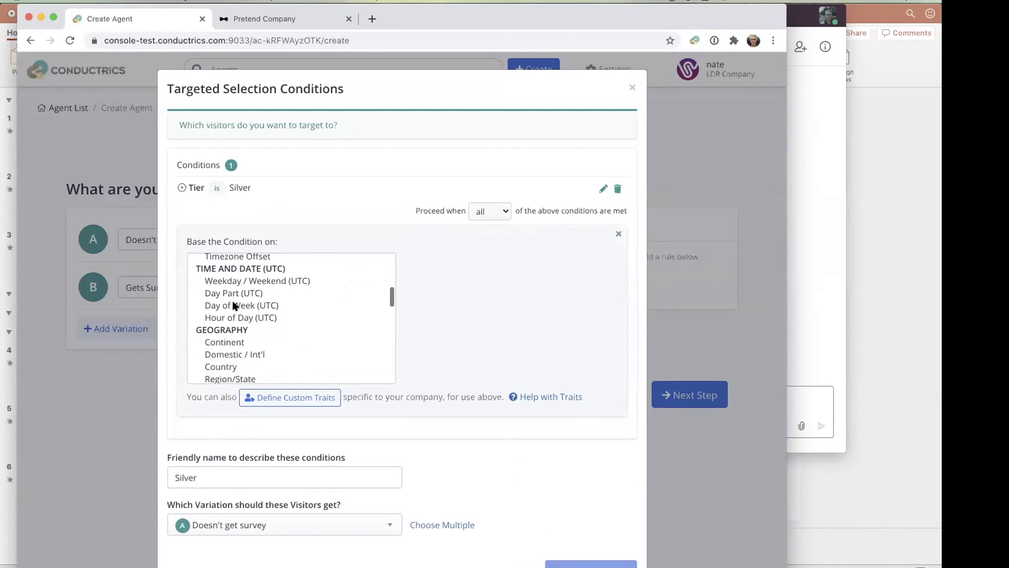
click(239, 280)
click(450, 325)
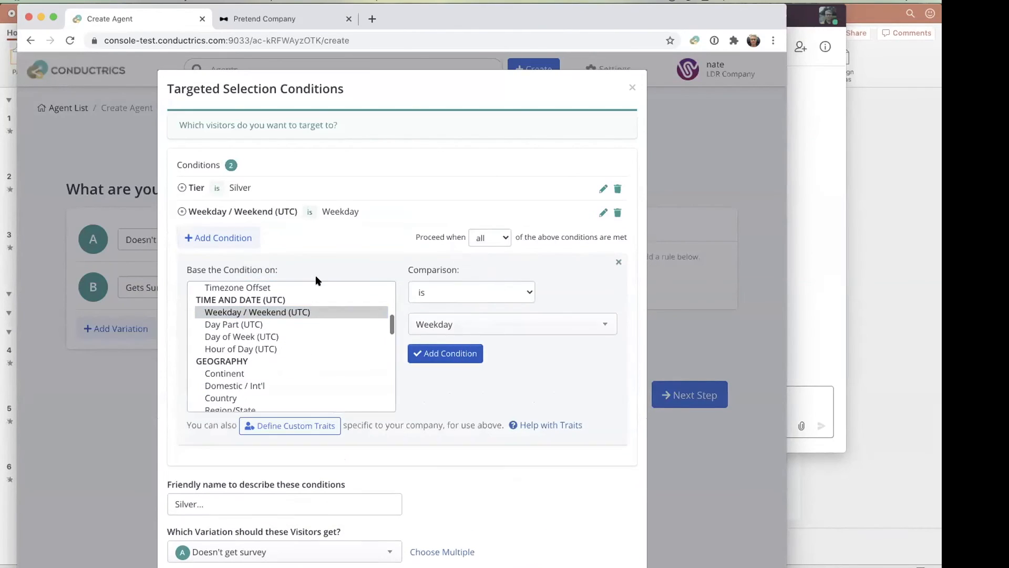
- Add the condition Continent is Europe, and save the targeting rule that gives matching visitors the "Doesn't get survey" variation
click(239, 240)
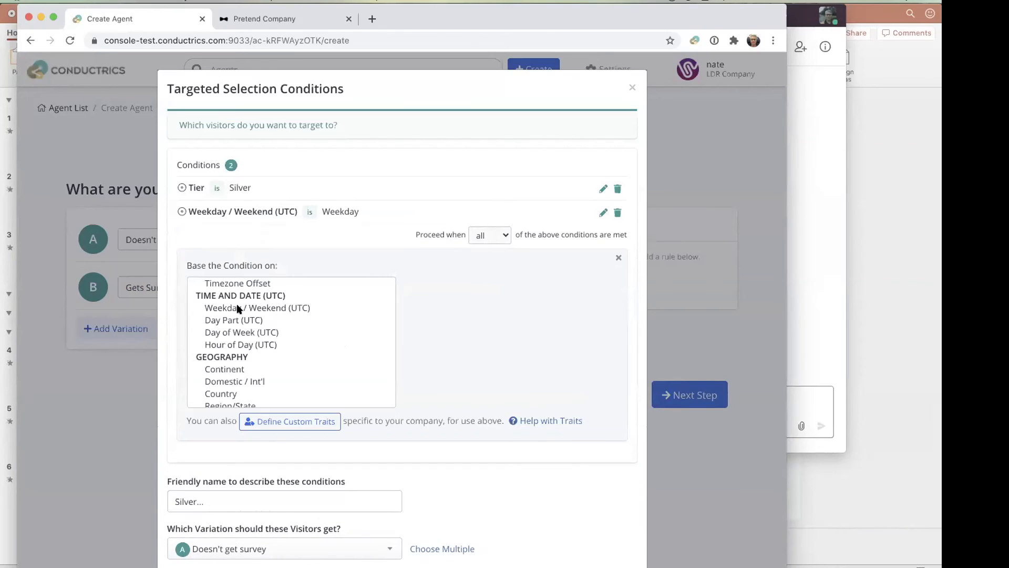
click(230, 377)
click(228, 369)
click(466, 352)
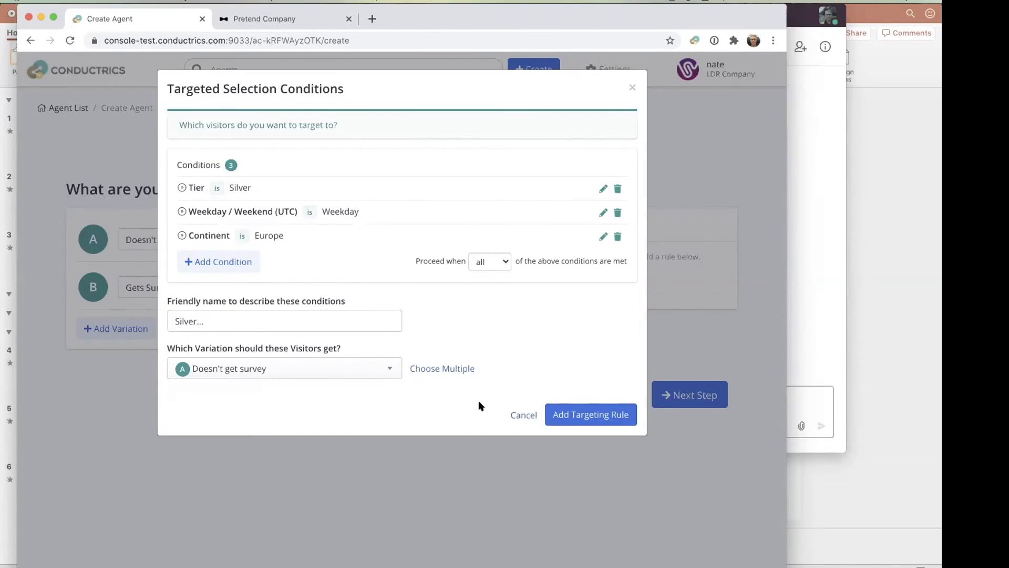
click(605, 412)
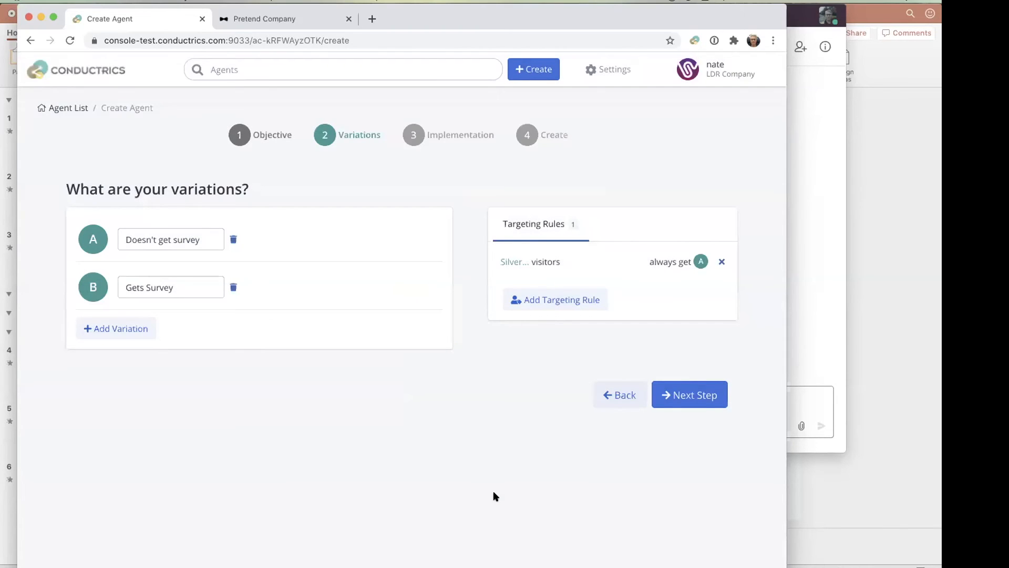
- Choose Conductrics Express with Custom JS as the implementation, and view the Gets Survey code editor before closing it
click(717, 393)
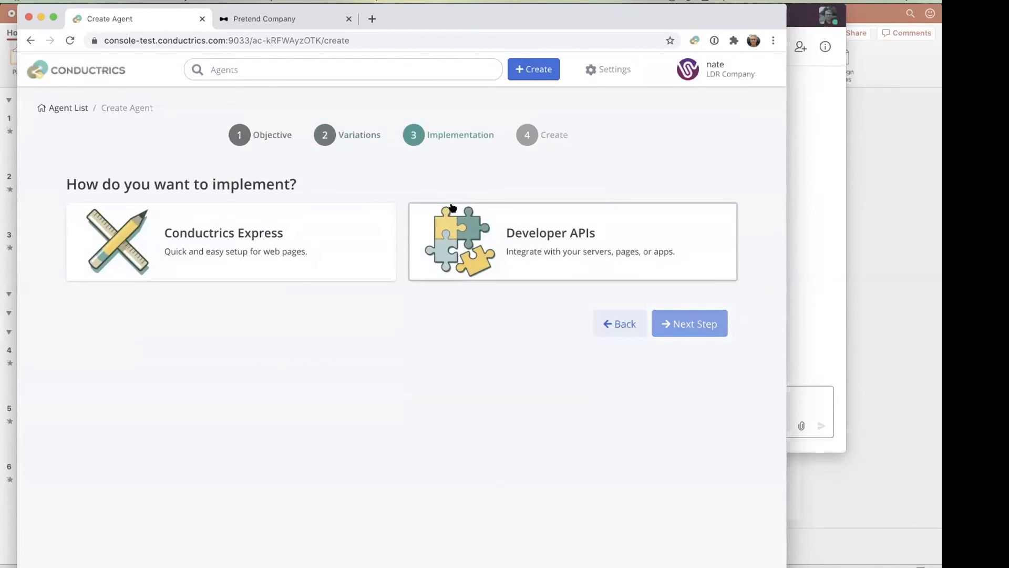
click(196, 240)
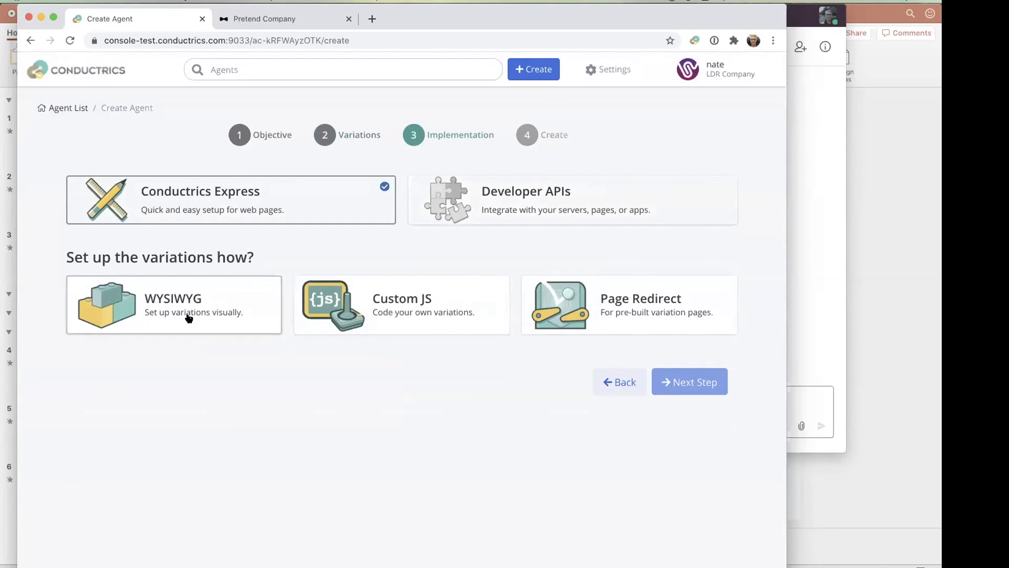
click(412, 312)
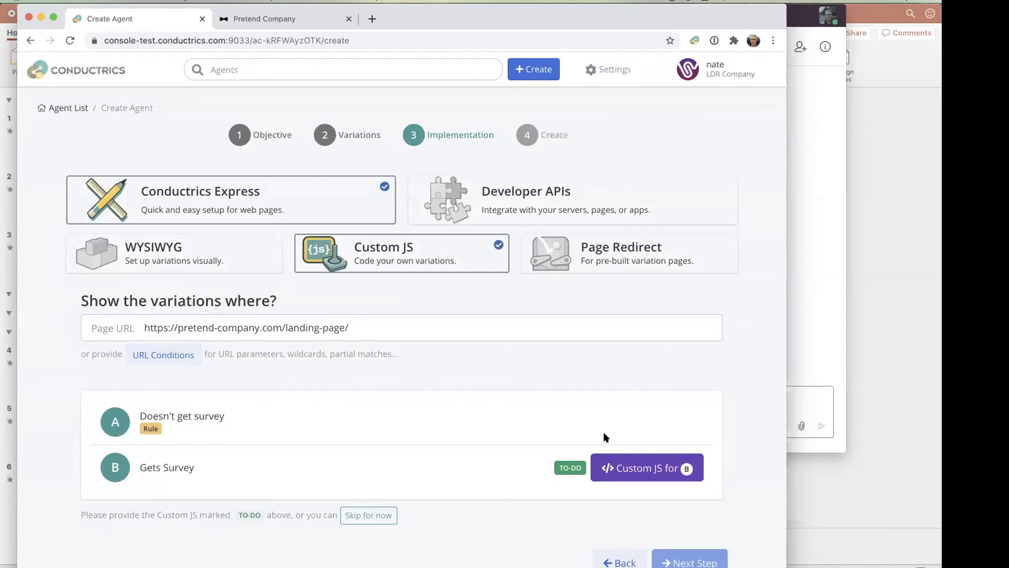
click(604, 465)
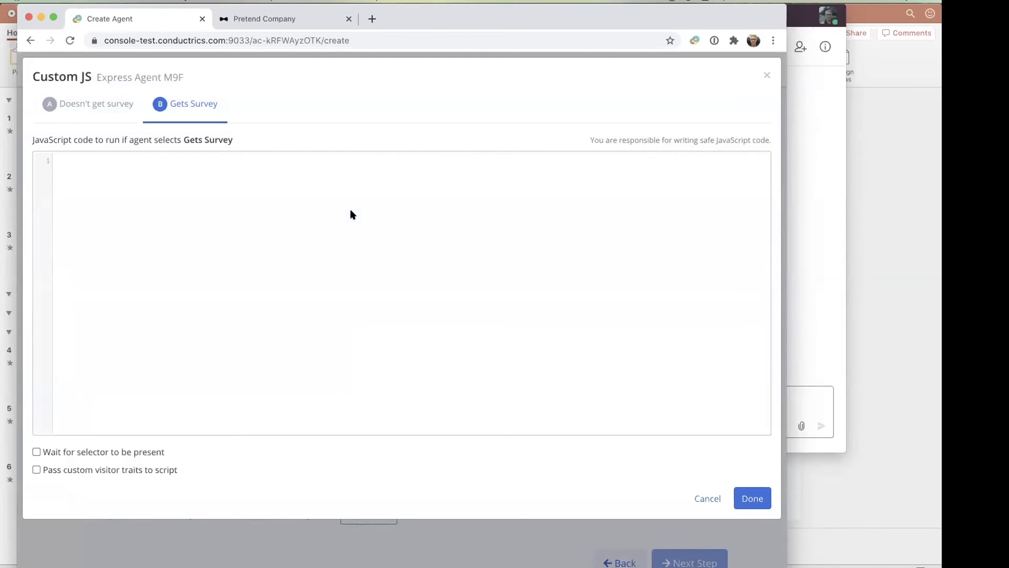
click(357, 565)
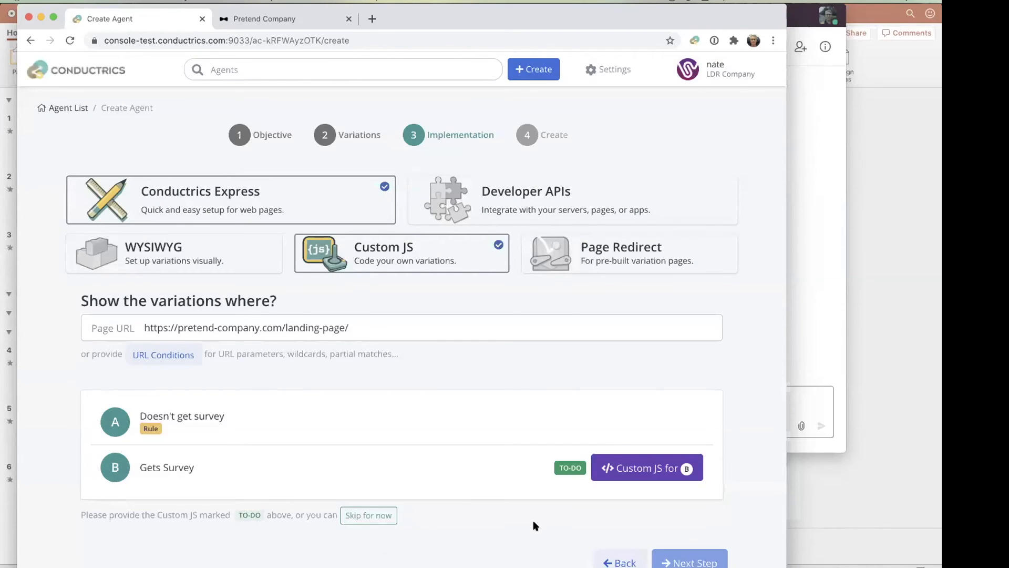
- Start a new Express Macro in template mode and name it Qualtrics Survey
click(594, 69)
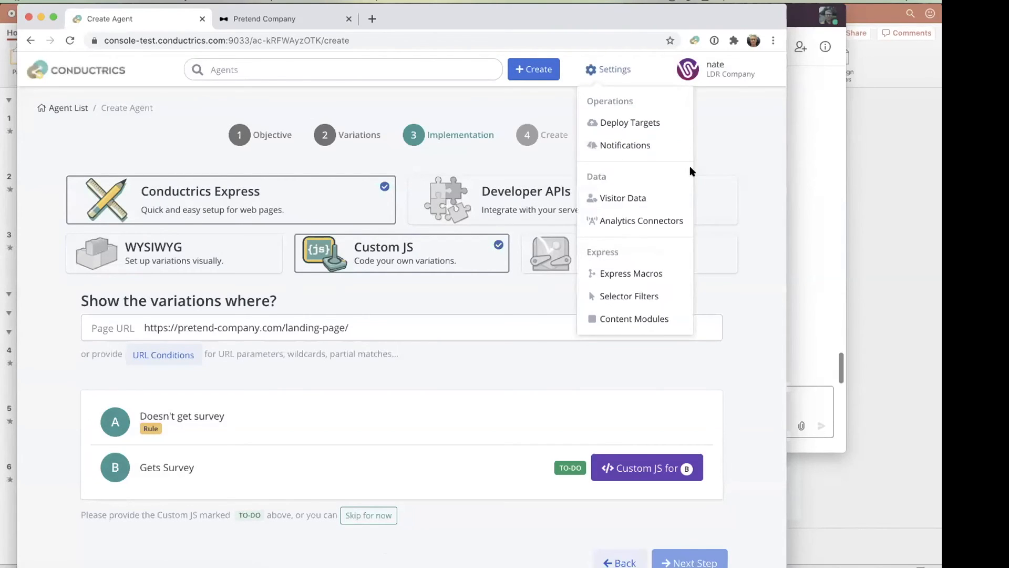
click(626, 272)
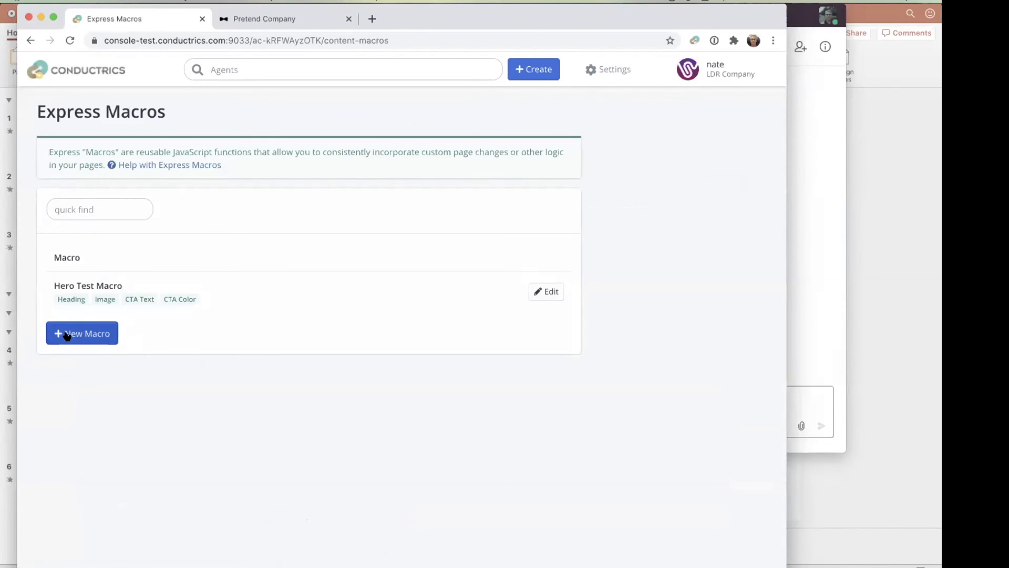
click(67, 336)
text(Qualt)
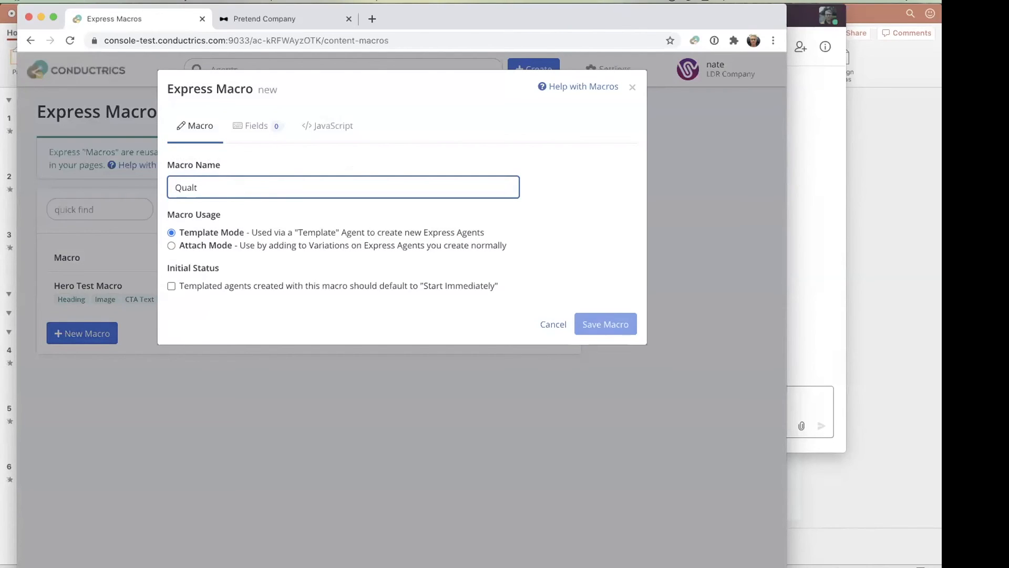
text(trics Survey)
- Add a required macro field with the UI name Survey ID and the JS name survey-id
click(235, 127)
click(200, 237)
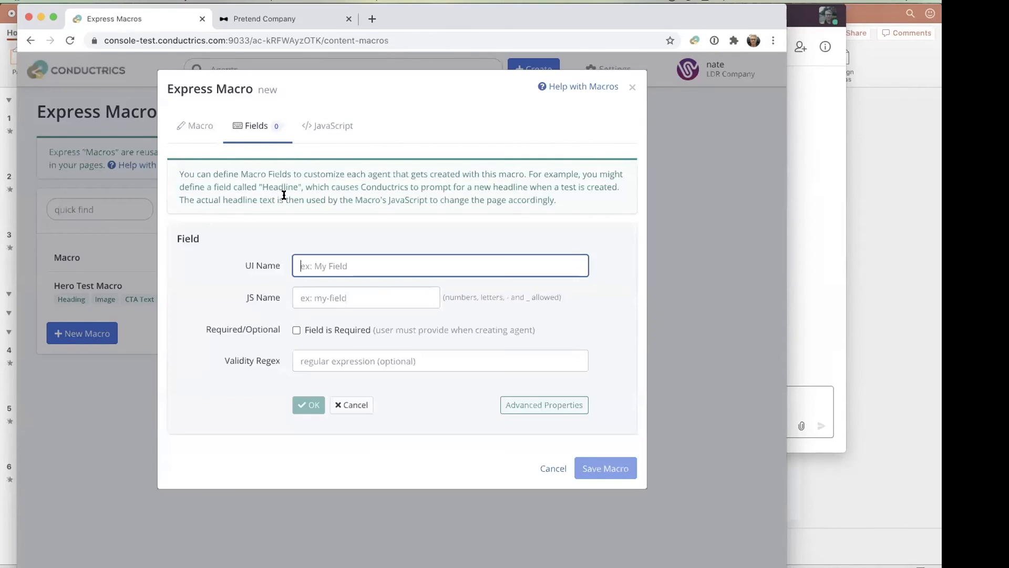
text(Survey ID)
key(Tab)
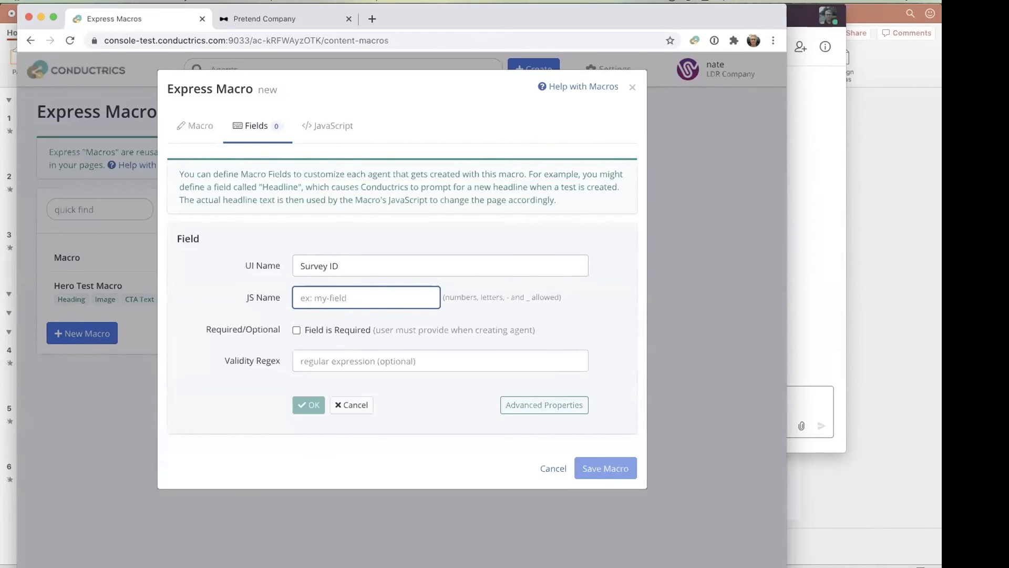
text(survey-i)
text(d)
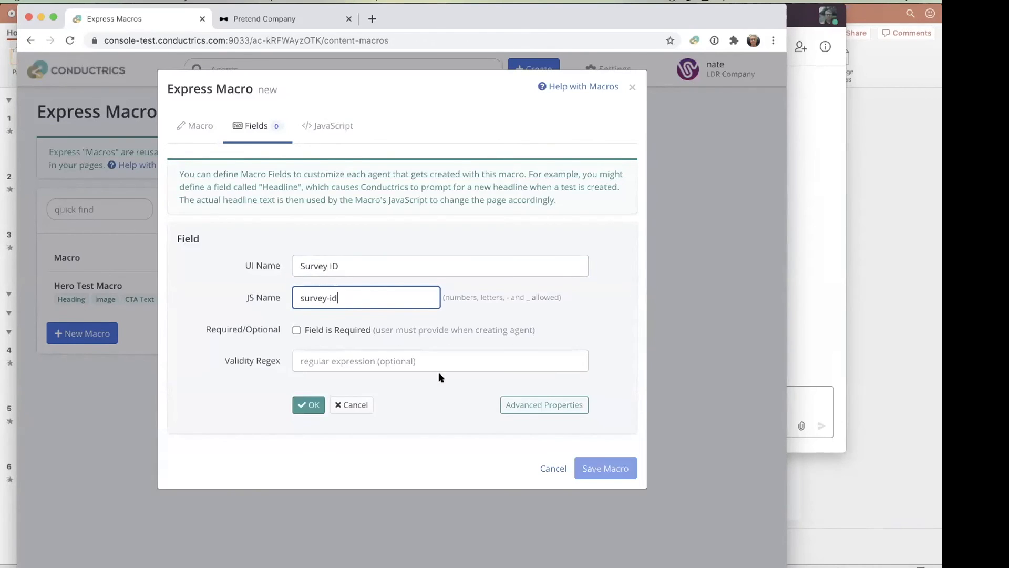
click(297, 330)
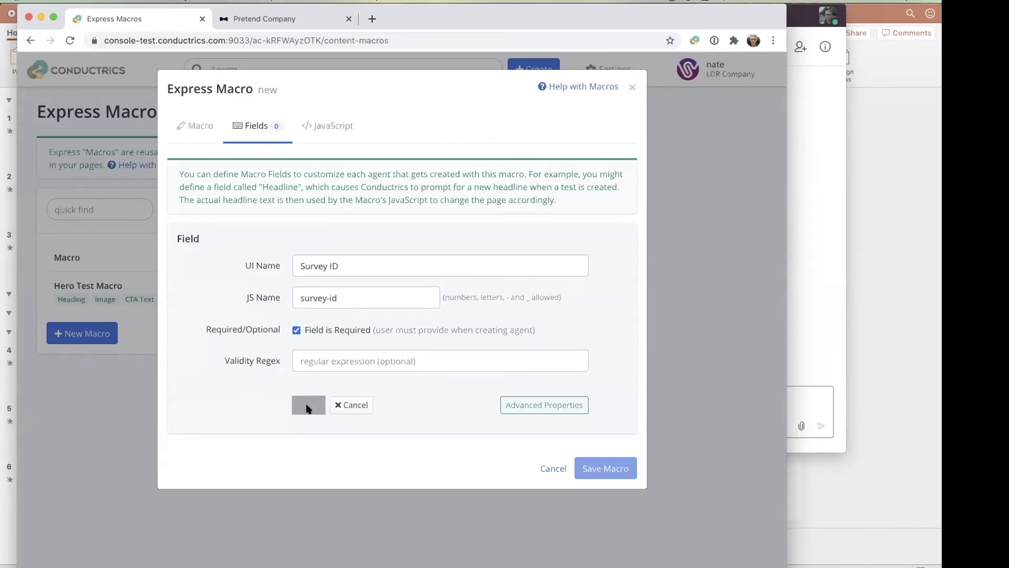
click(308, 404)
- Add a second required macro field with the UI name Name and the JS name name
click(199, 283)
text(Name)
key(Tab)
text(name)
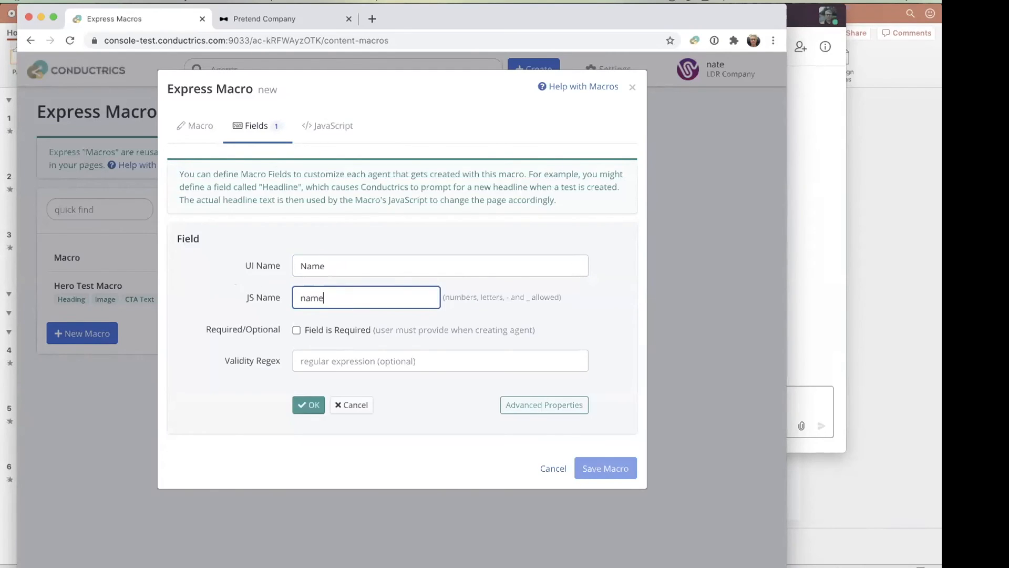
click(330, 328)
click(318, 401)
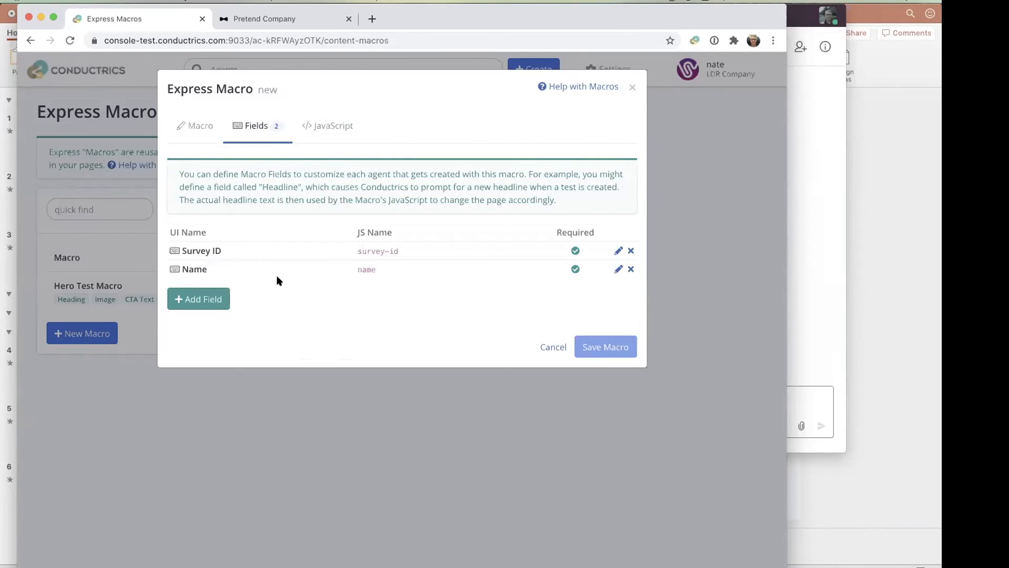
- Open the macro's JavaScript editor and fill it with two lines of dummy placeholder text
click(203, 297)
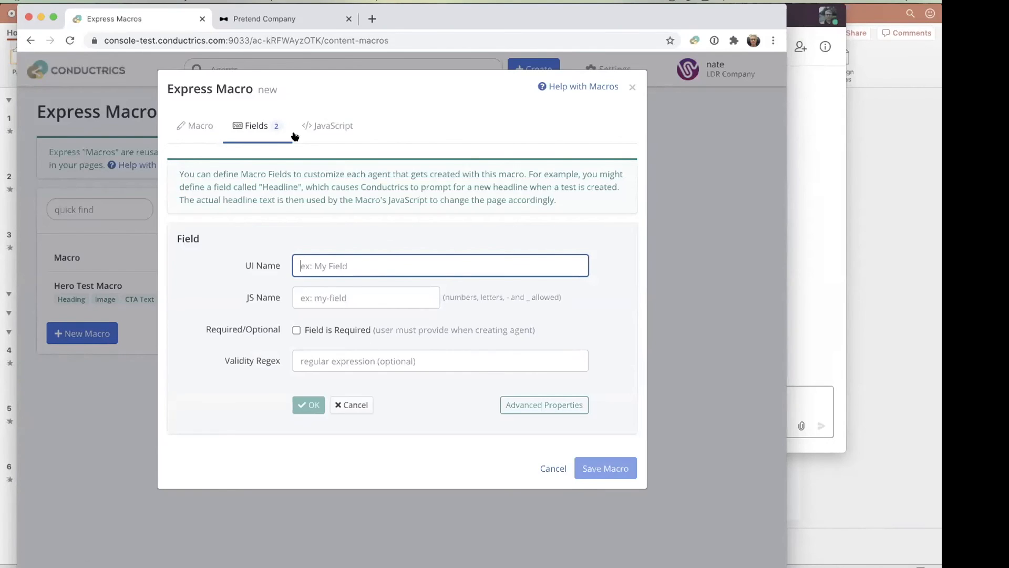
click(333, 127)
click(339, 289)
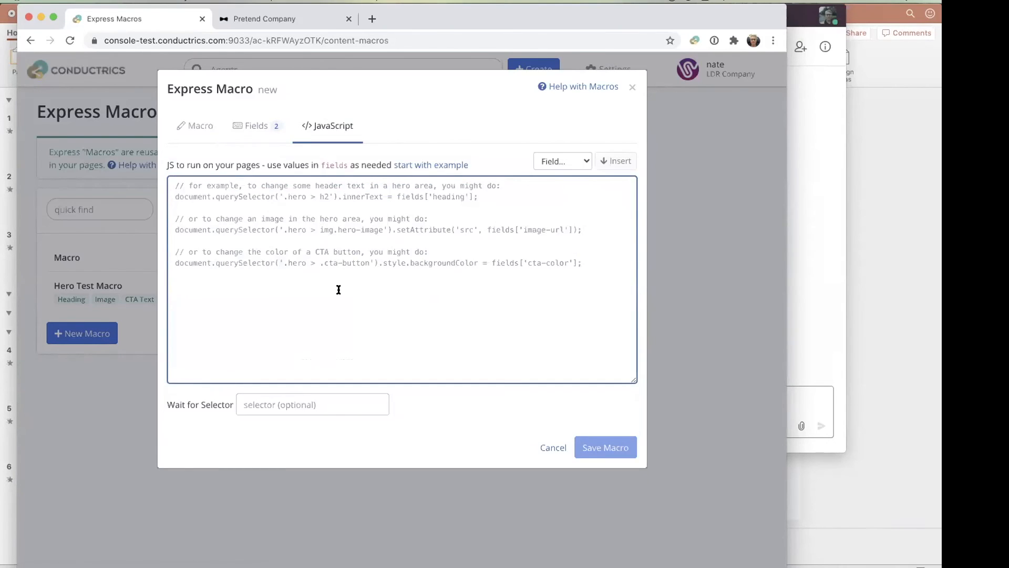
text(asdfkljjflkajflkad)
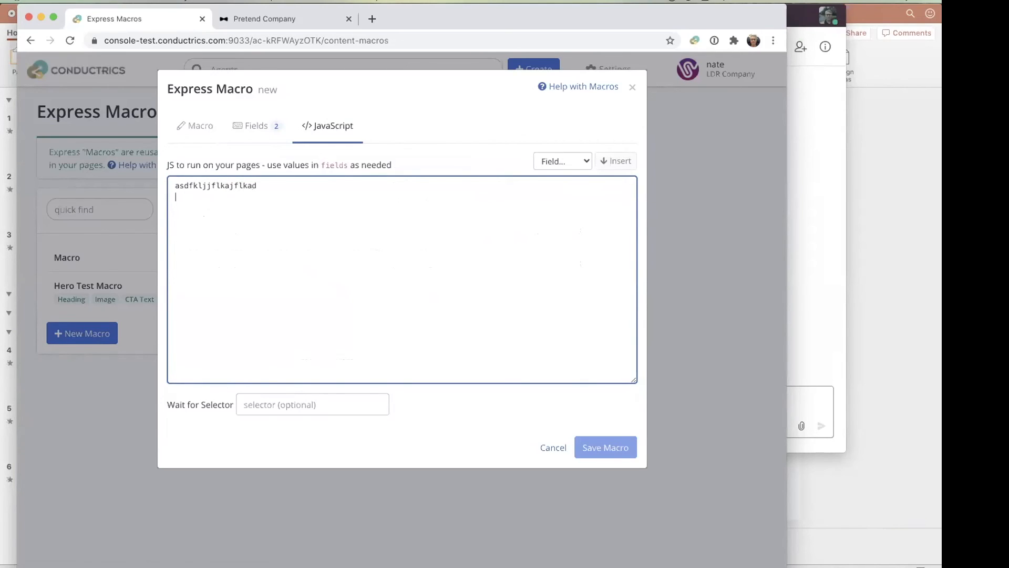
key(Return)
text(dsfkasdfkafds)
- Insert the Survey ID field, replace the dummy lines so the code reads url = adflklajdflkajdlfkjasf + fields['Survey ID'], and close the macro without saving
click(574, 164)
click(557, 172)
click(615, 160)
drag(175, 202, 164, 181)
key(BackSpace)
text(url =)
key(BackSpace)
key(BackSpace)
text(= adflklajdflkajdlfkjasf +)
click(398, 185)
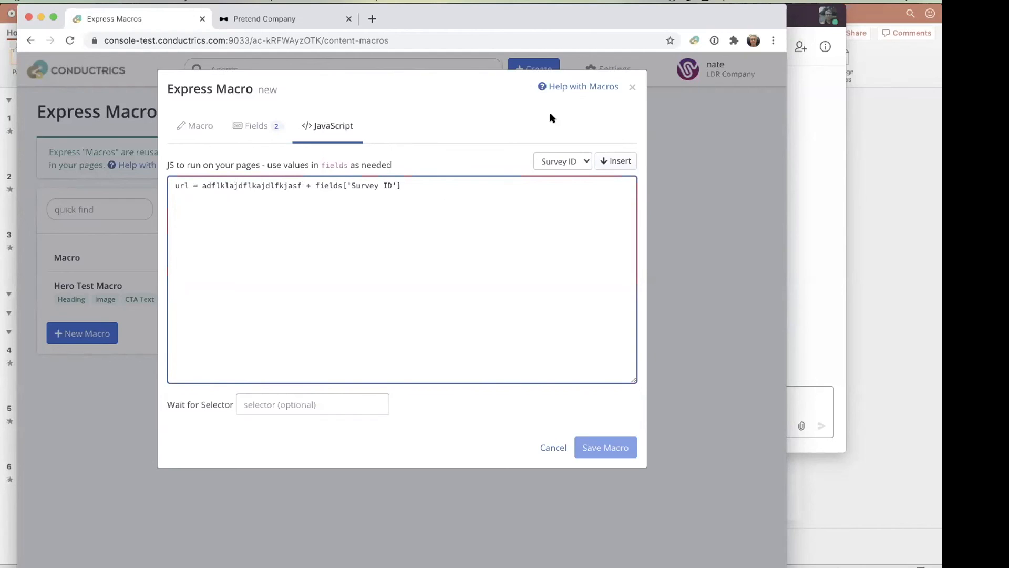
click(633, 86)
- Return to the agent list, view the Hero Test template's creation form, and close it without creating an agent
click(67, 73)
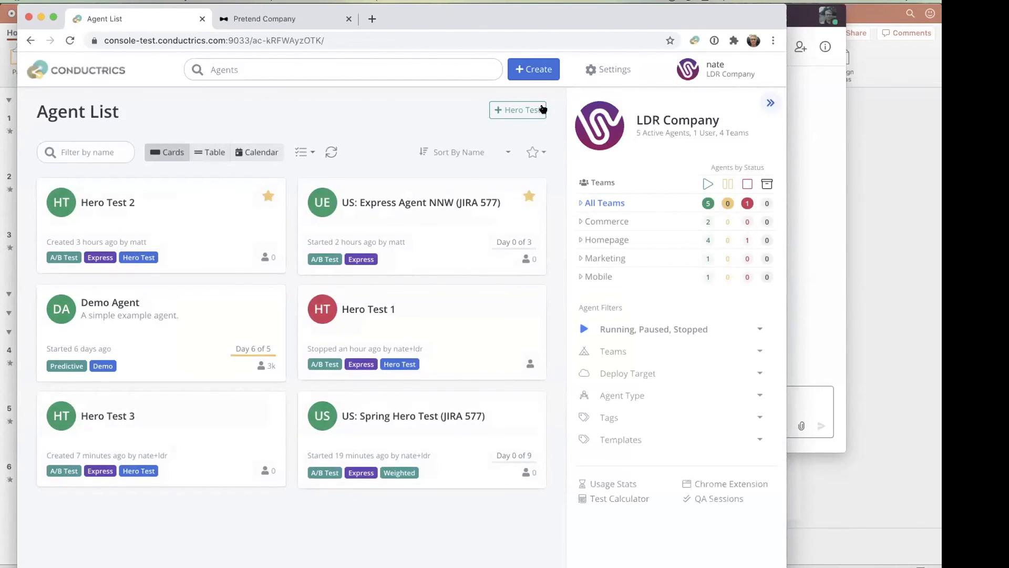
click(518, 109)
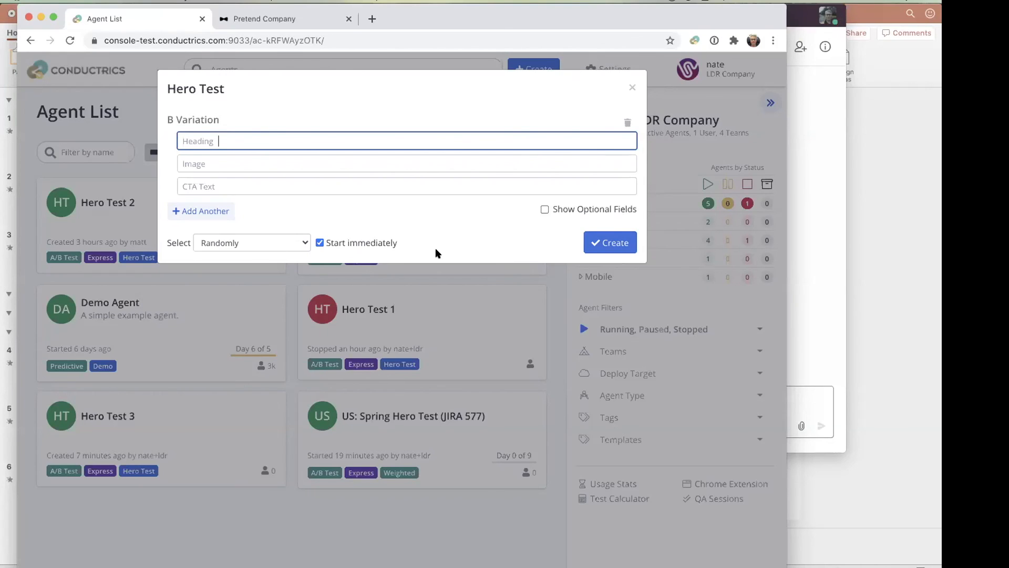
click(489, 291)
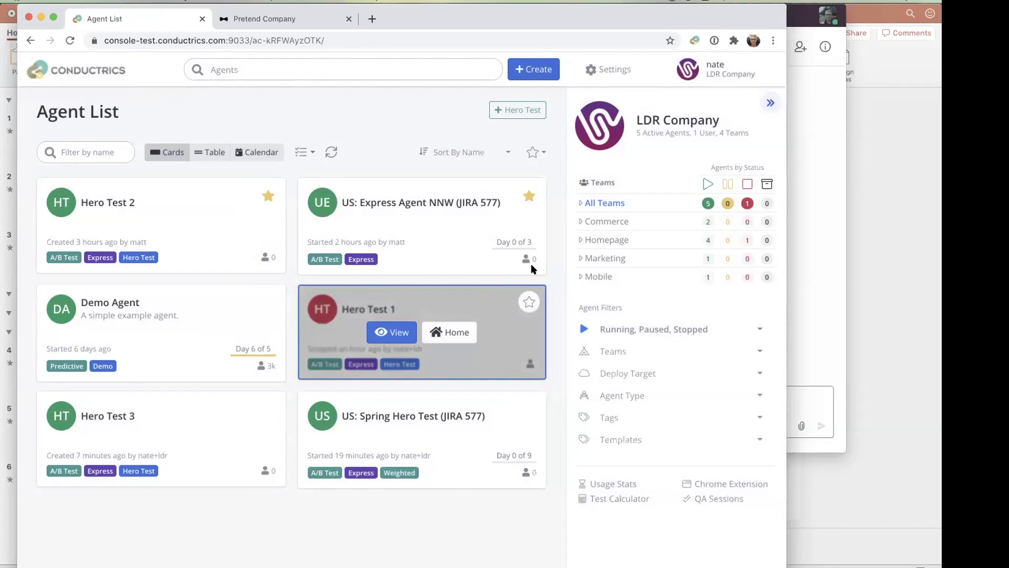
drag(552, 254, 565, 259)
click(564, 272)
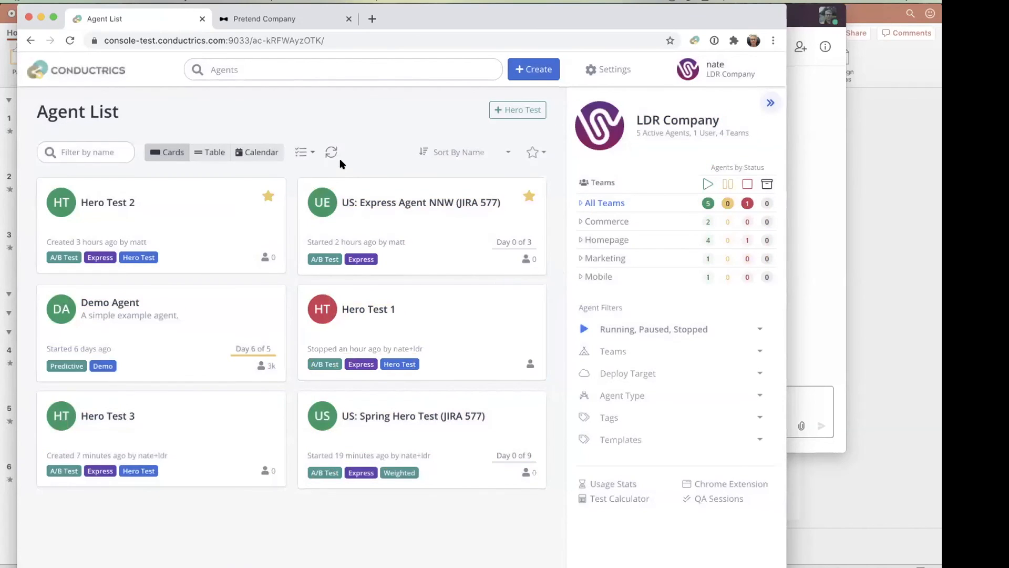
- Open the agent home of US: Express Agent NNW (JIRA 577) and set its variation selection policy to Rules-Based Targeting
mouse_move(390, 224)
click(391, 225)
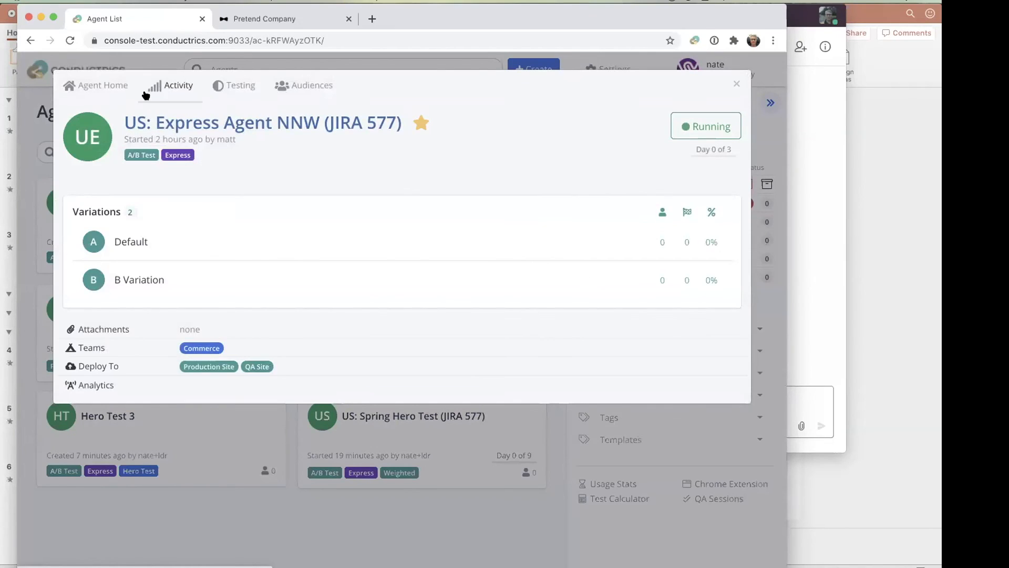
click(102, 85)
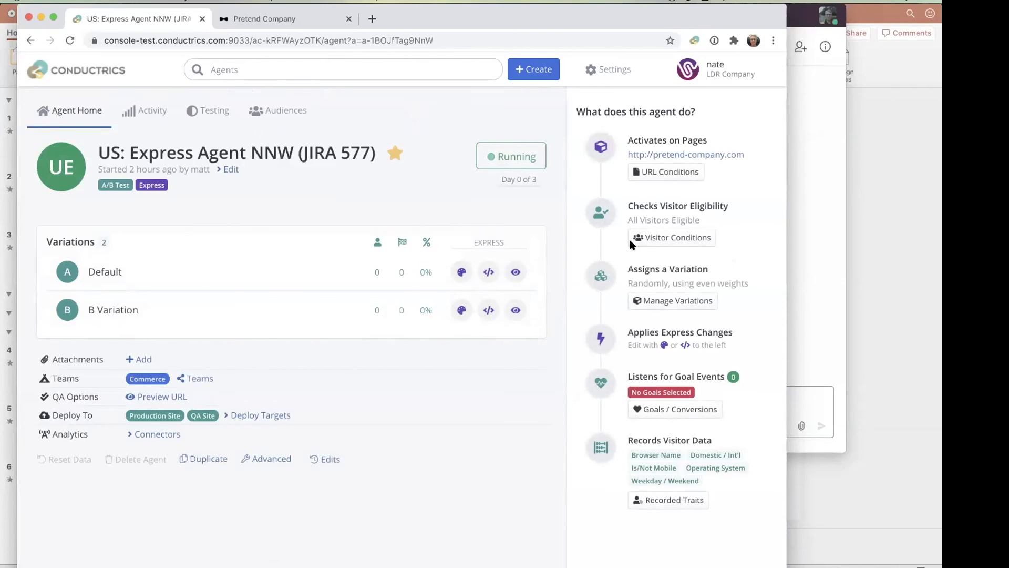
click(652, 298)
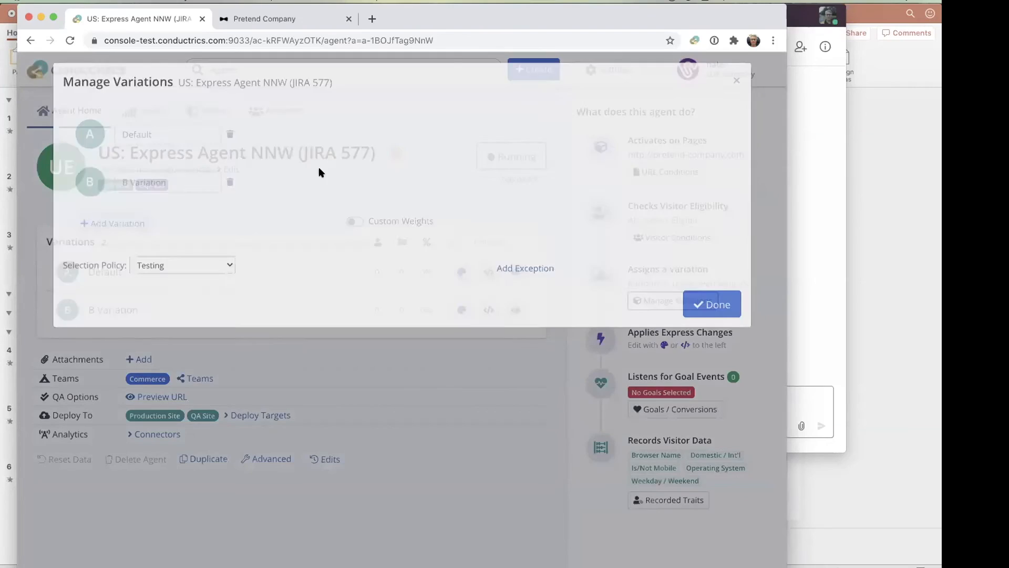
click(163, 278)
click(162, 292)
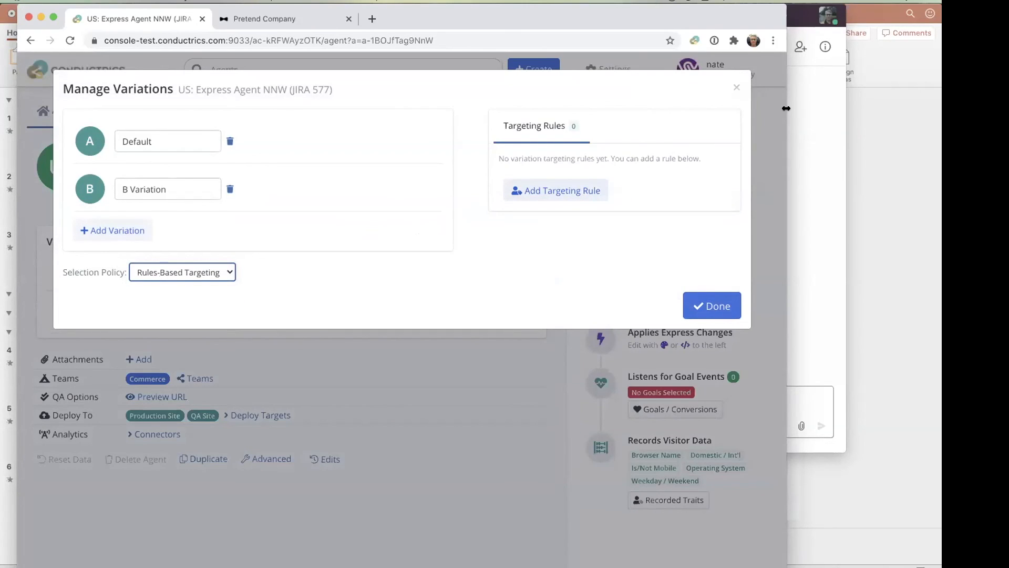
click(734, 87)
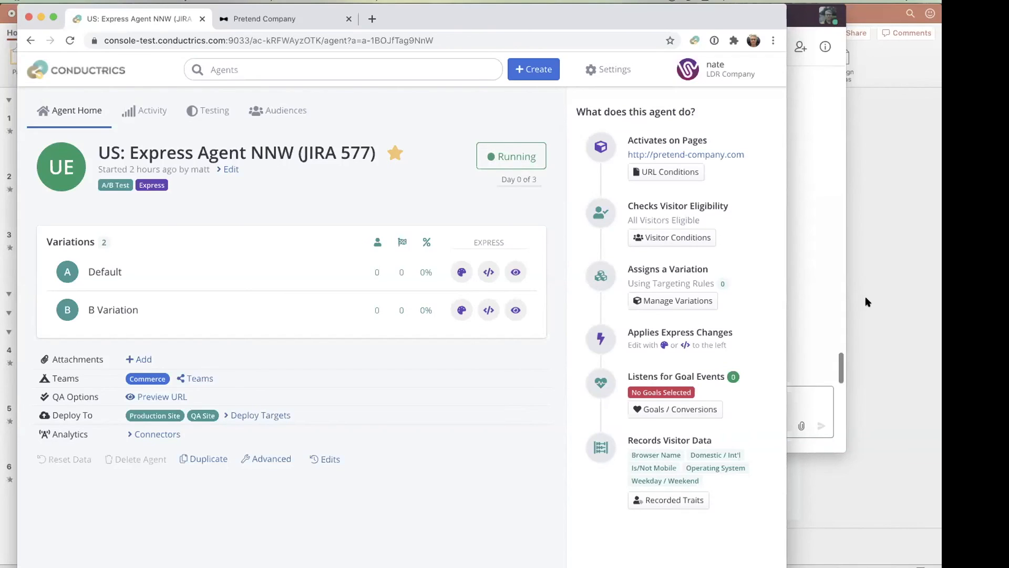
- Switch to the Conductrics Webinar presentation in PowerPoint and show the Thank You slide, slide 5
click(811, 311)
click(55, 470)
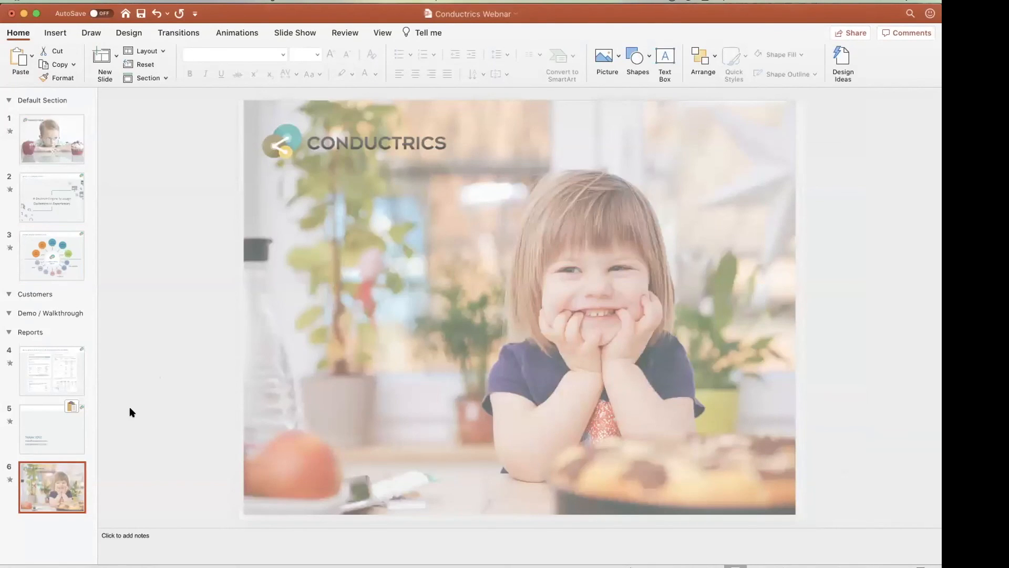
click(74, 424)
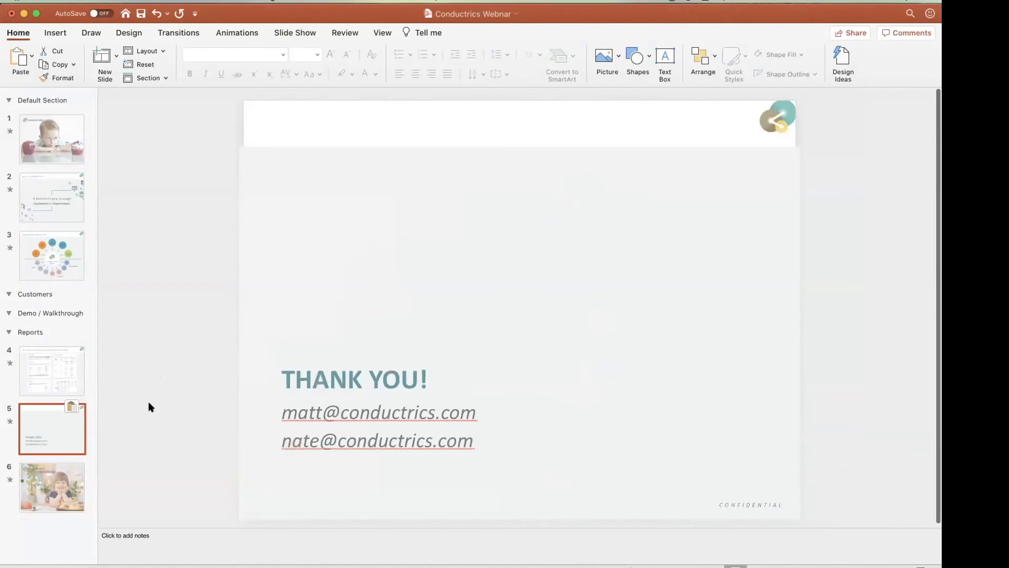